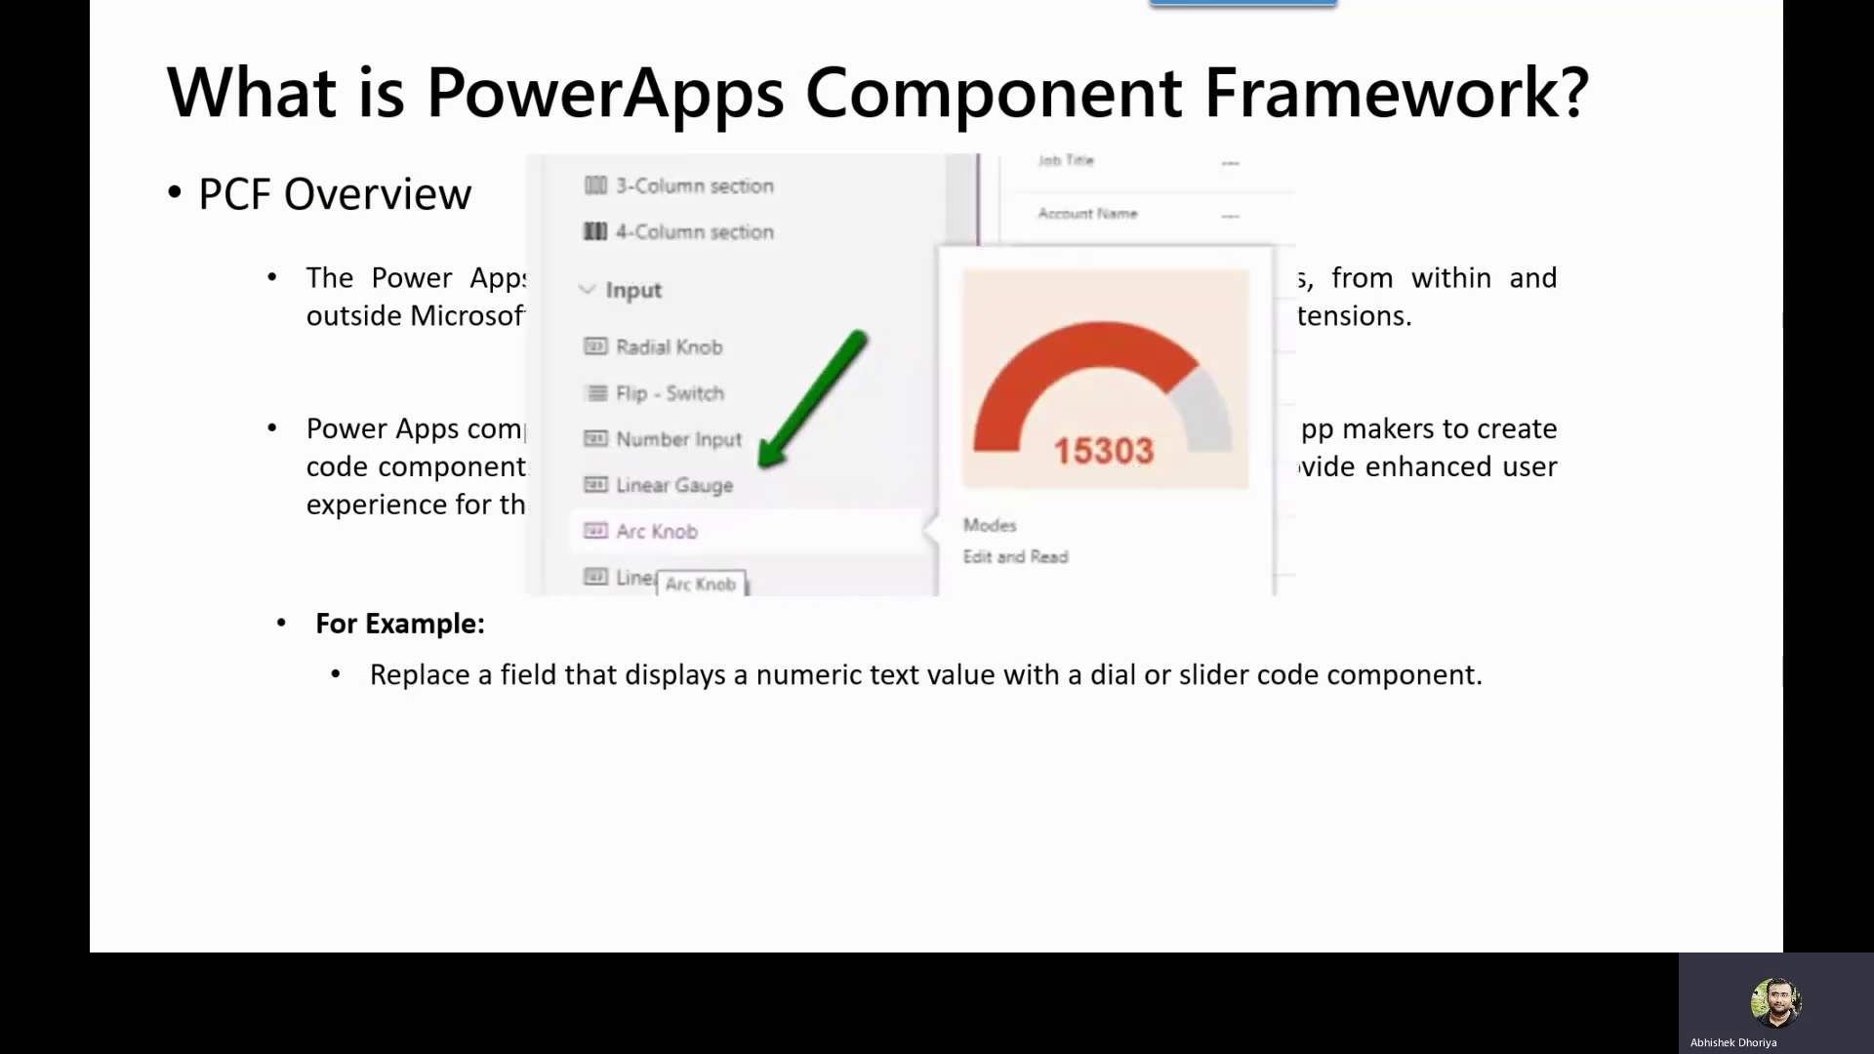
Reveal the Arc Knob example and the list-transformation bullet on the PCF overview slide.
key("Right")
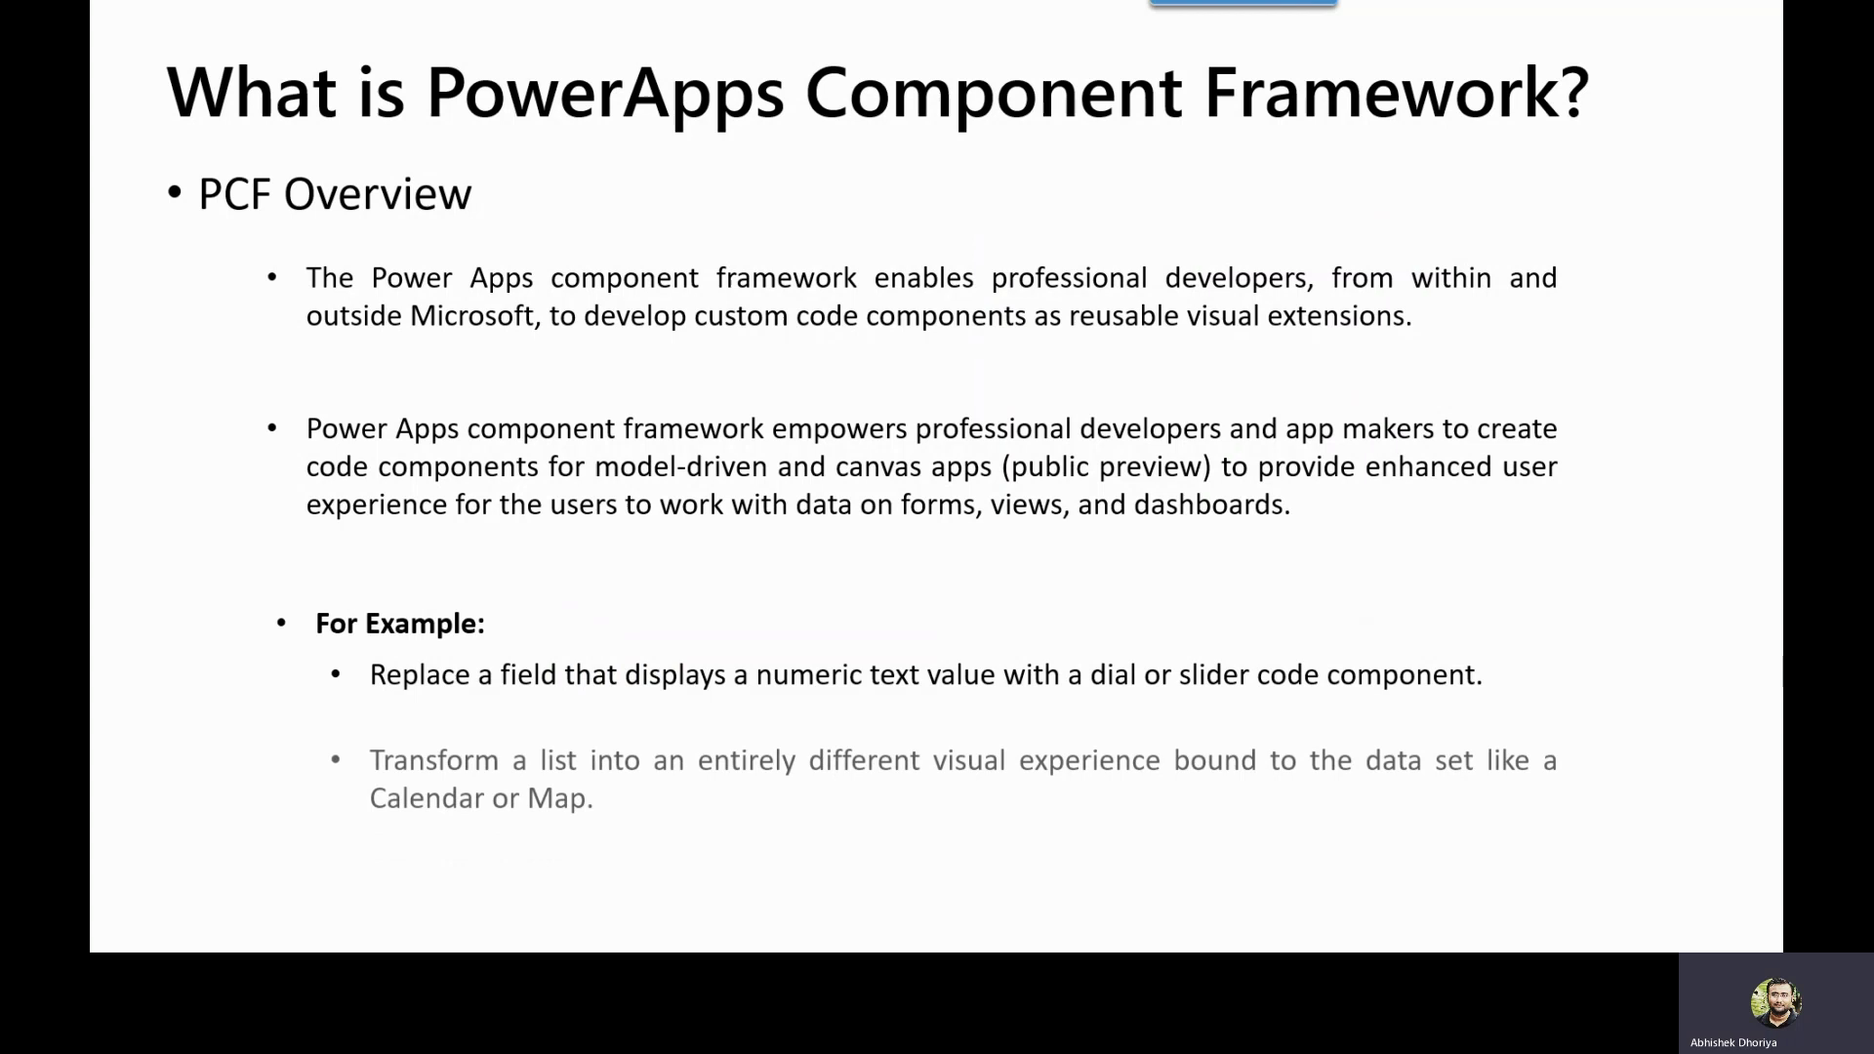
key("Right")
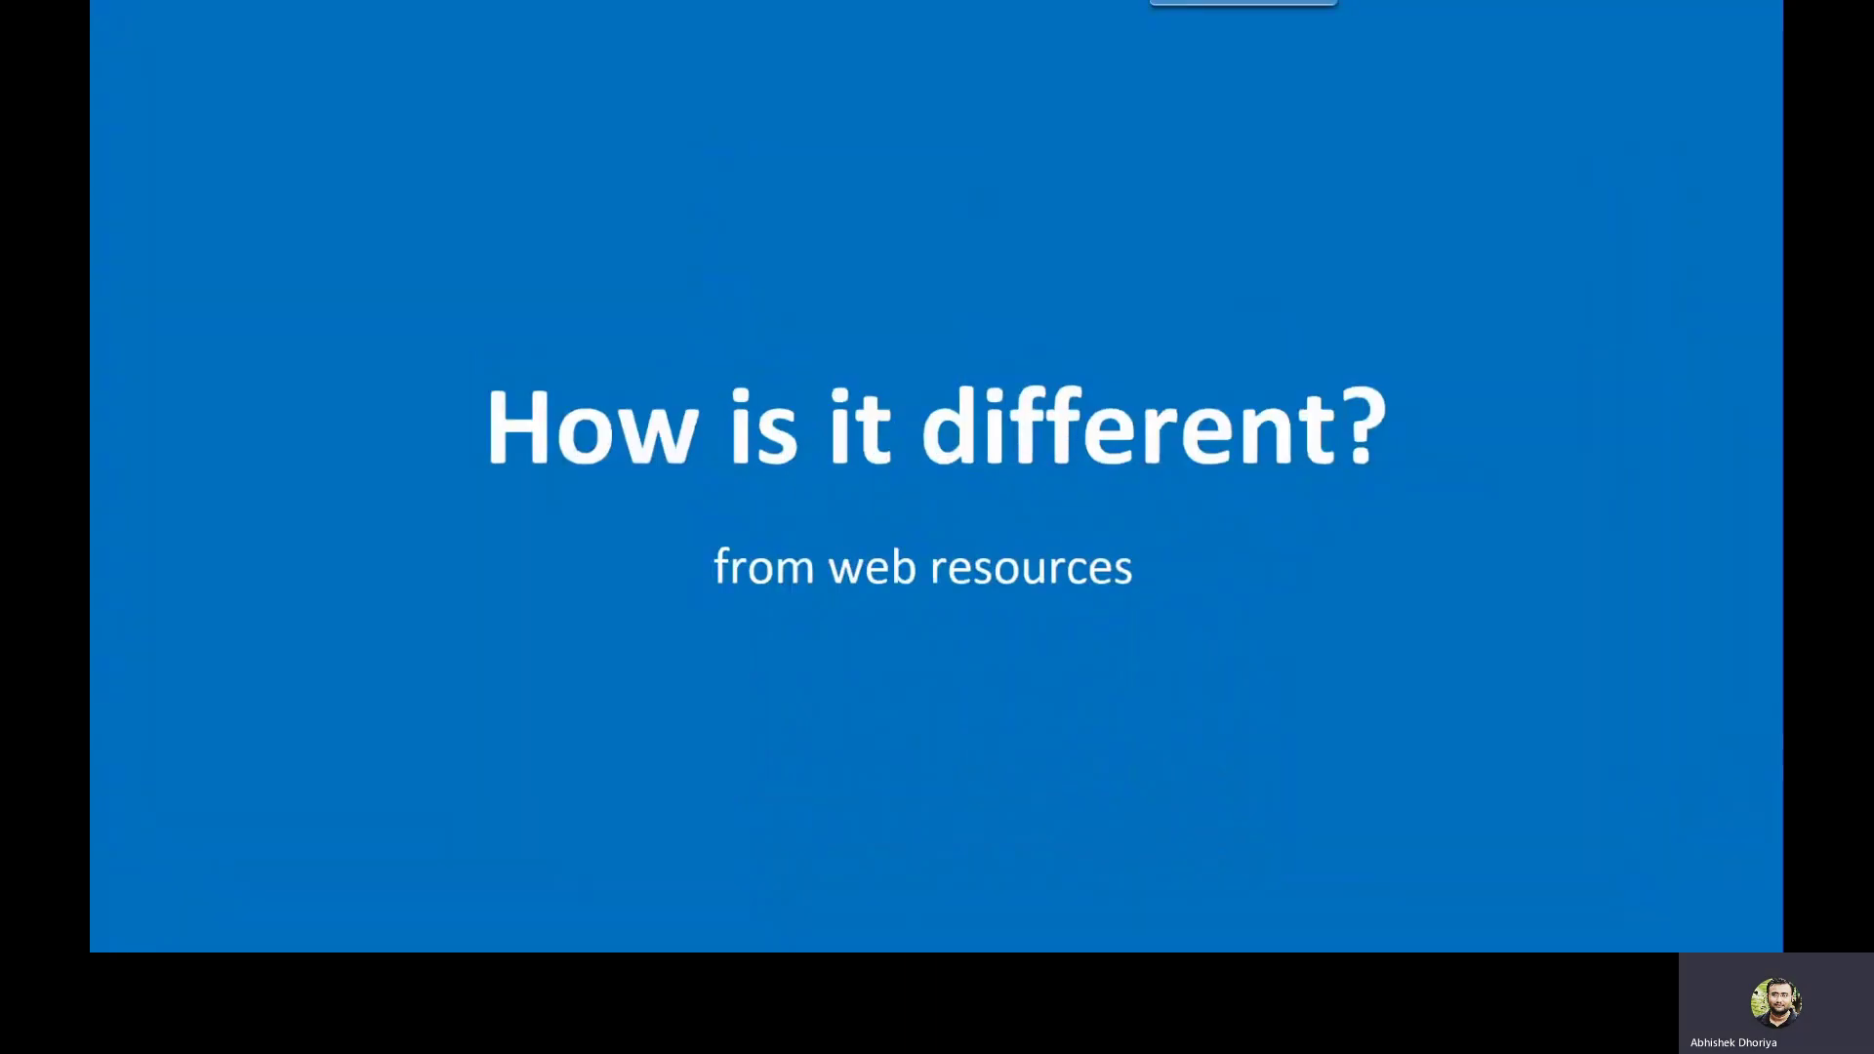
Advance to the 'How is it different from web resources?' slide.
key("Right")
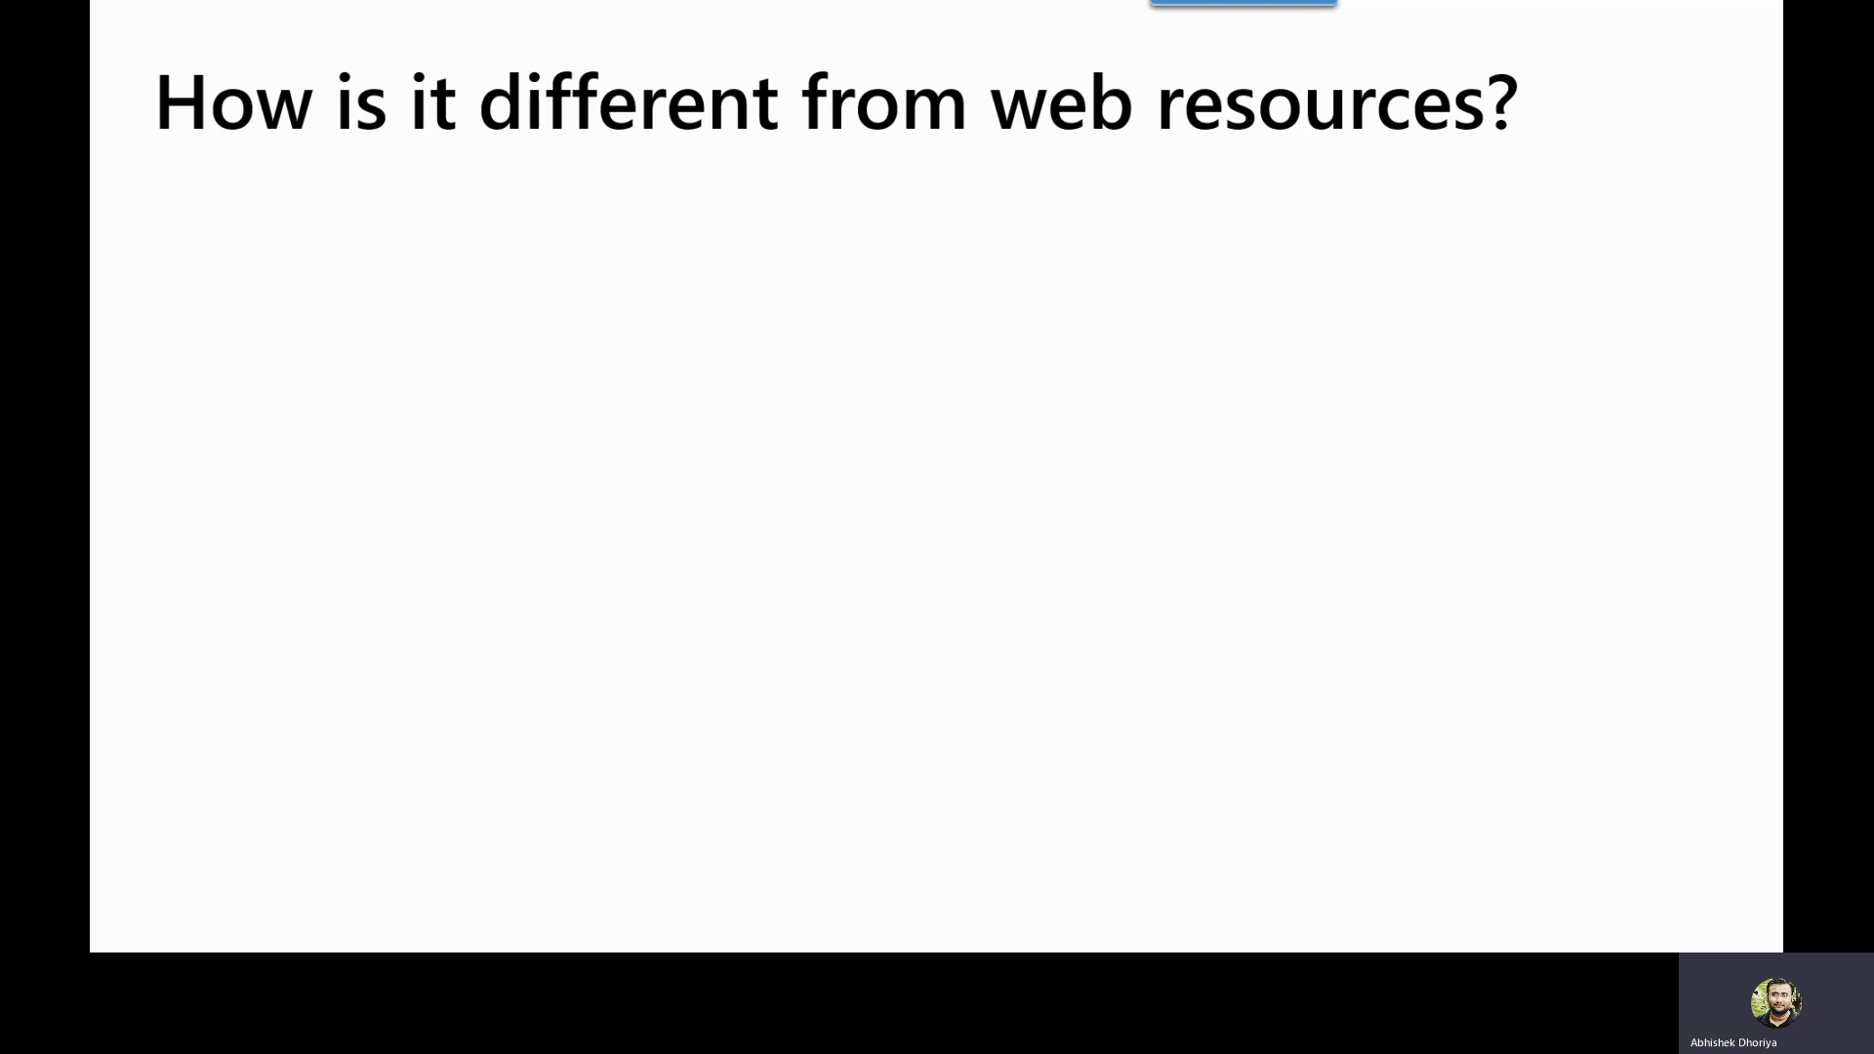
Reveal the HTML web resources comparison bullet.
key("Right")
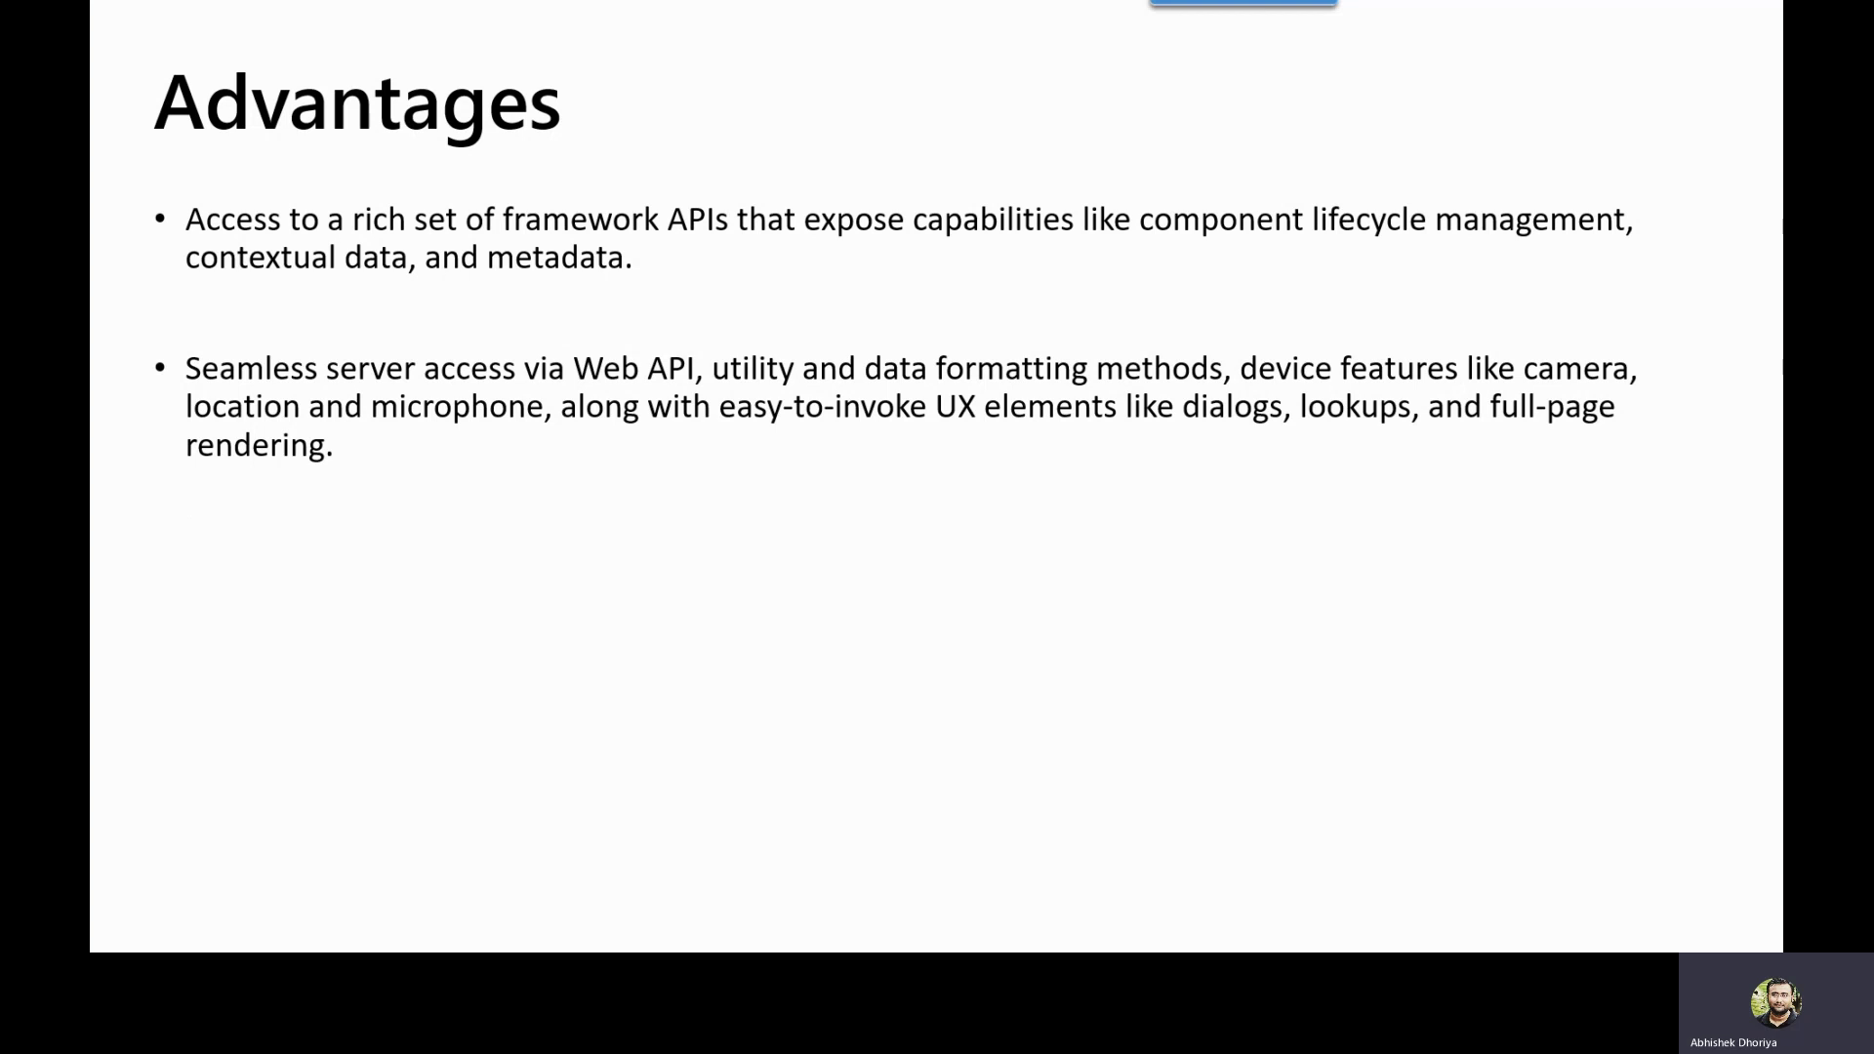
Reveal the modern web practices, performance and reusability bullets on the Advantages slide.
key("Right")
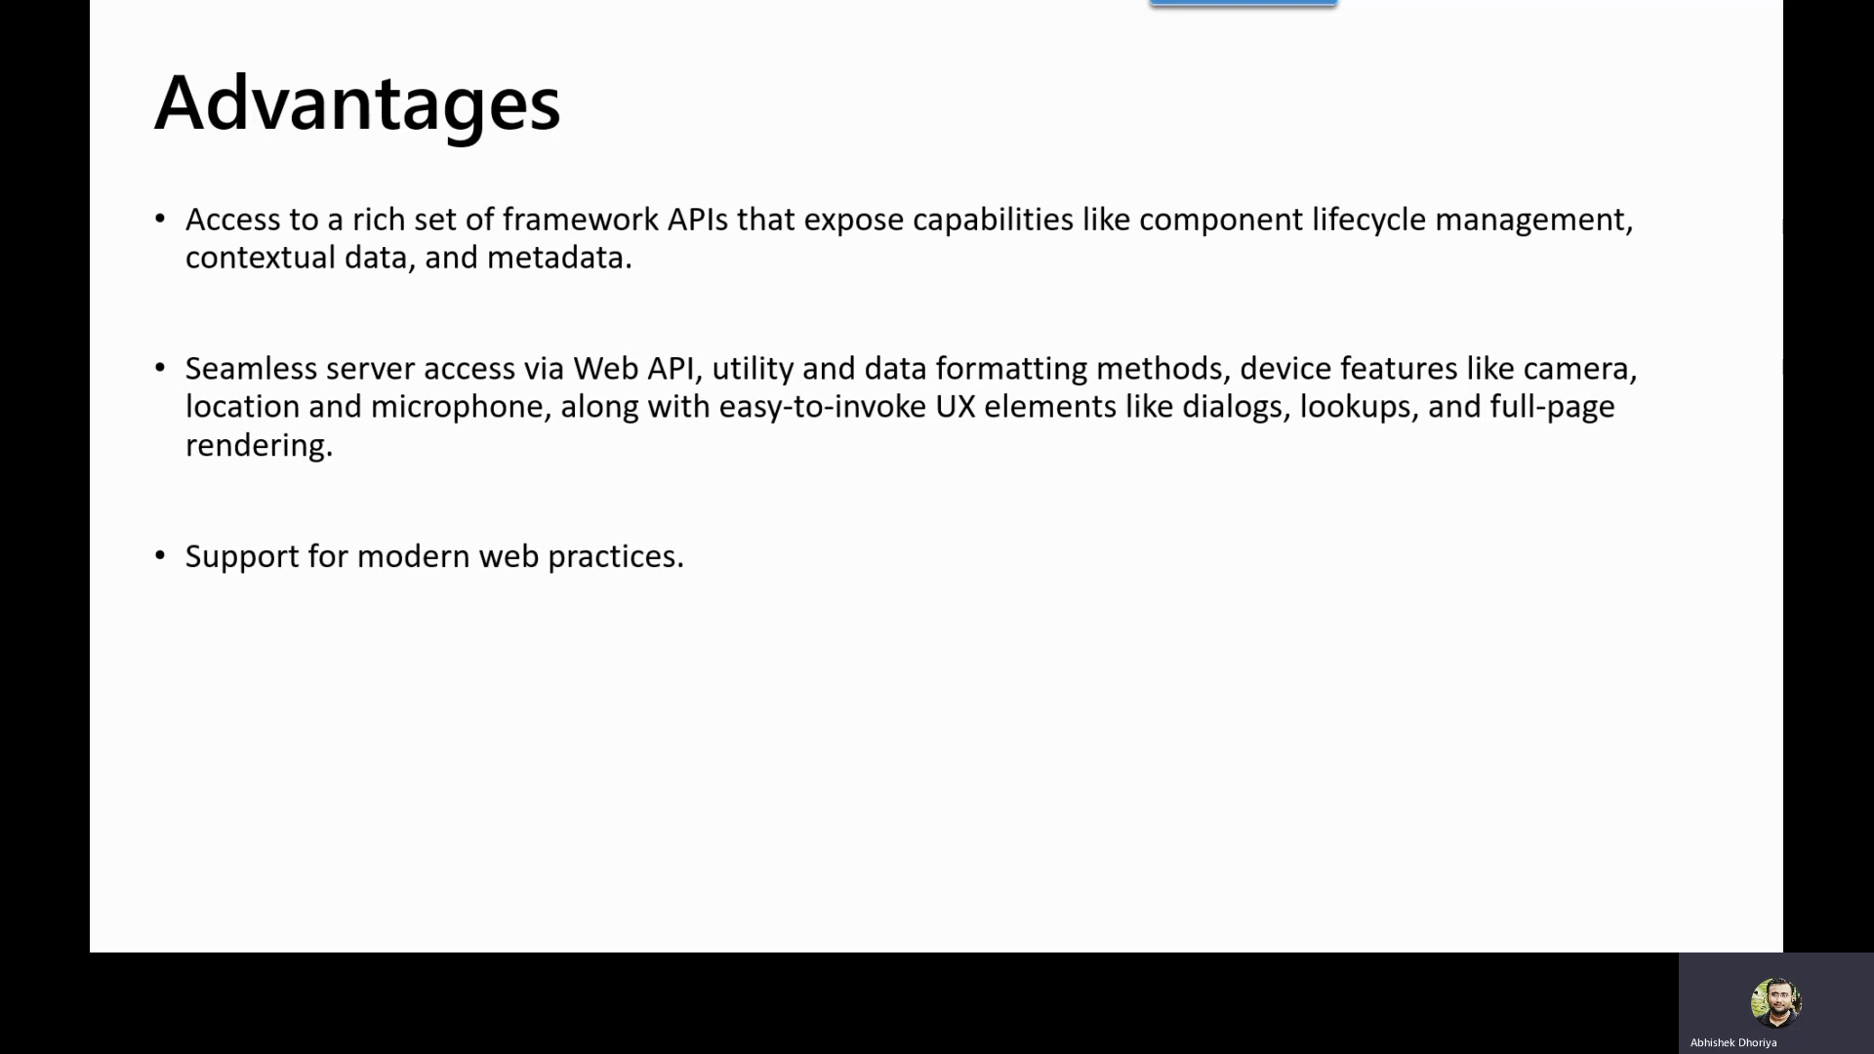
key("Right")
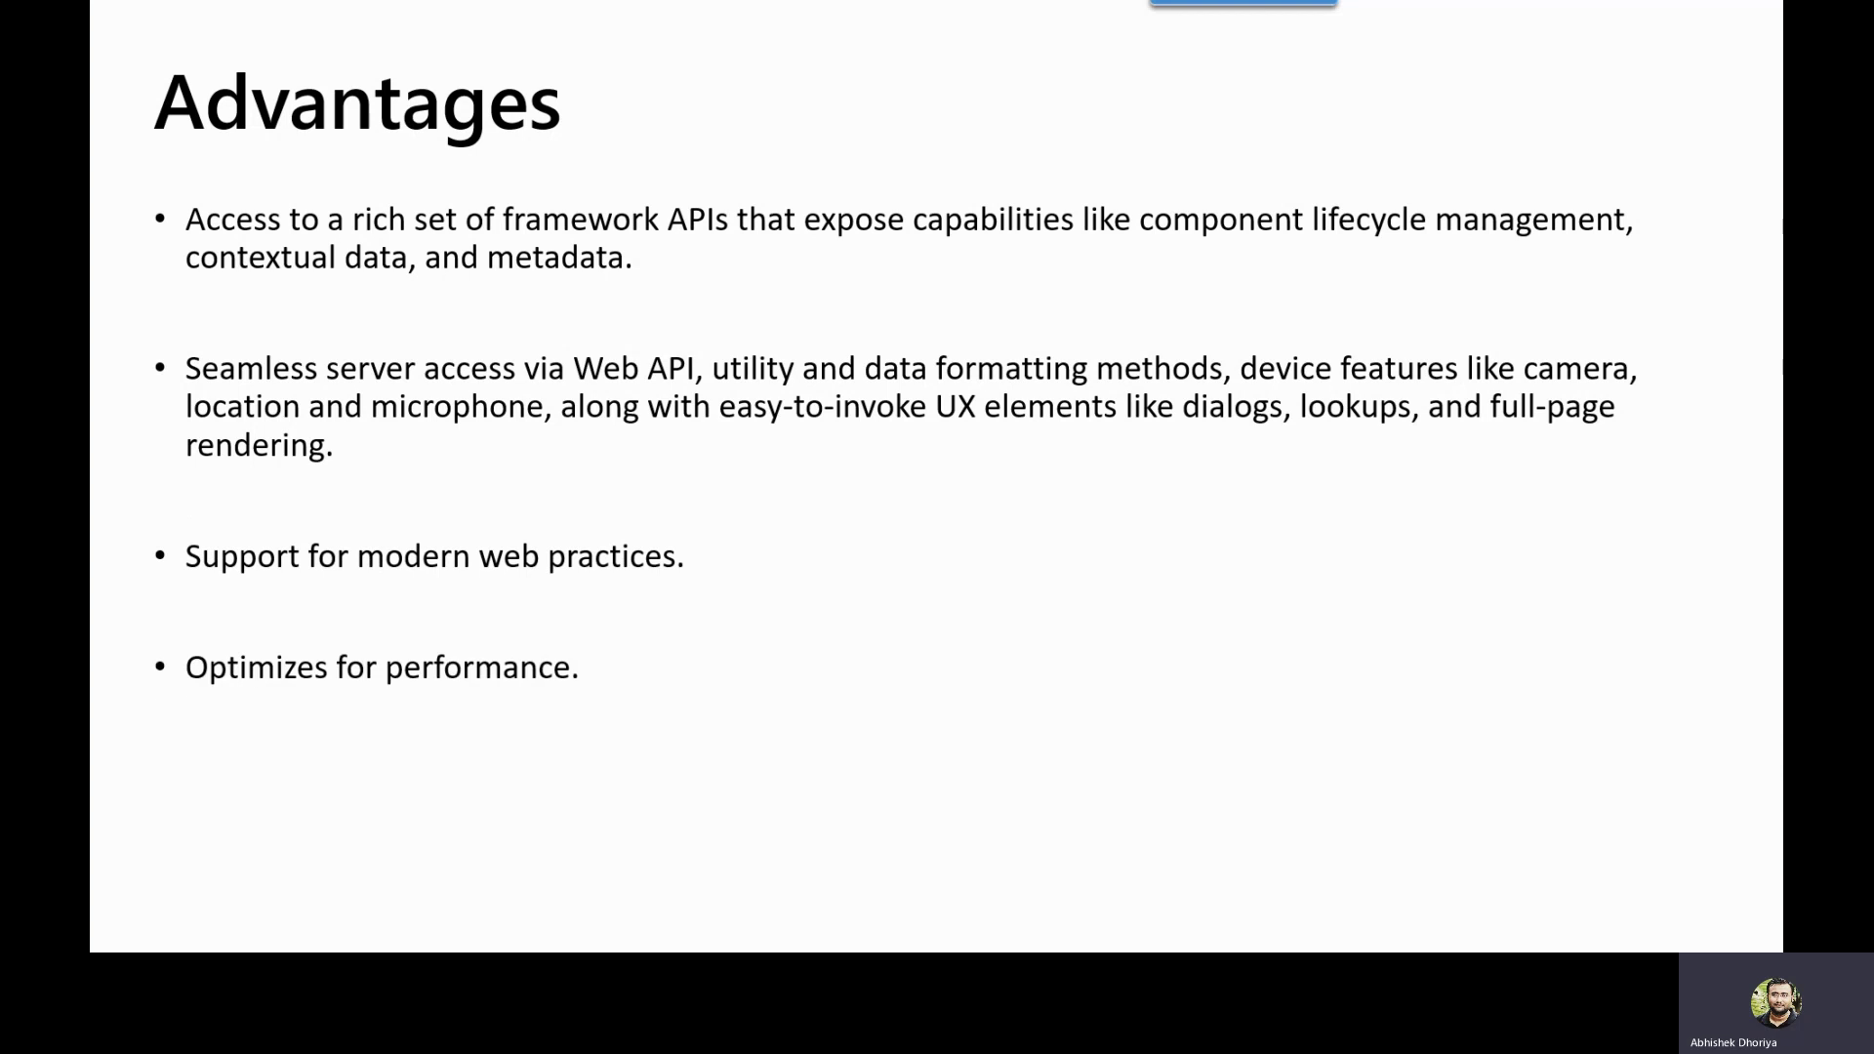
key("Right")
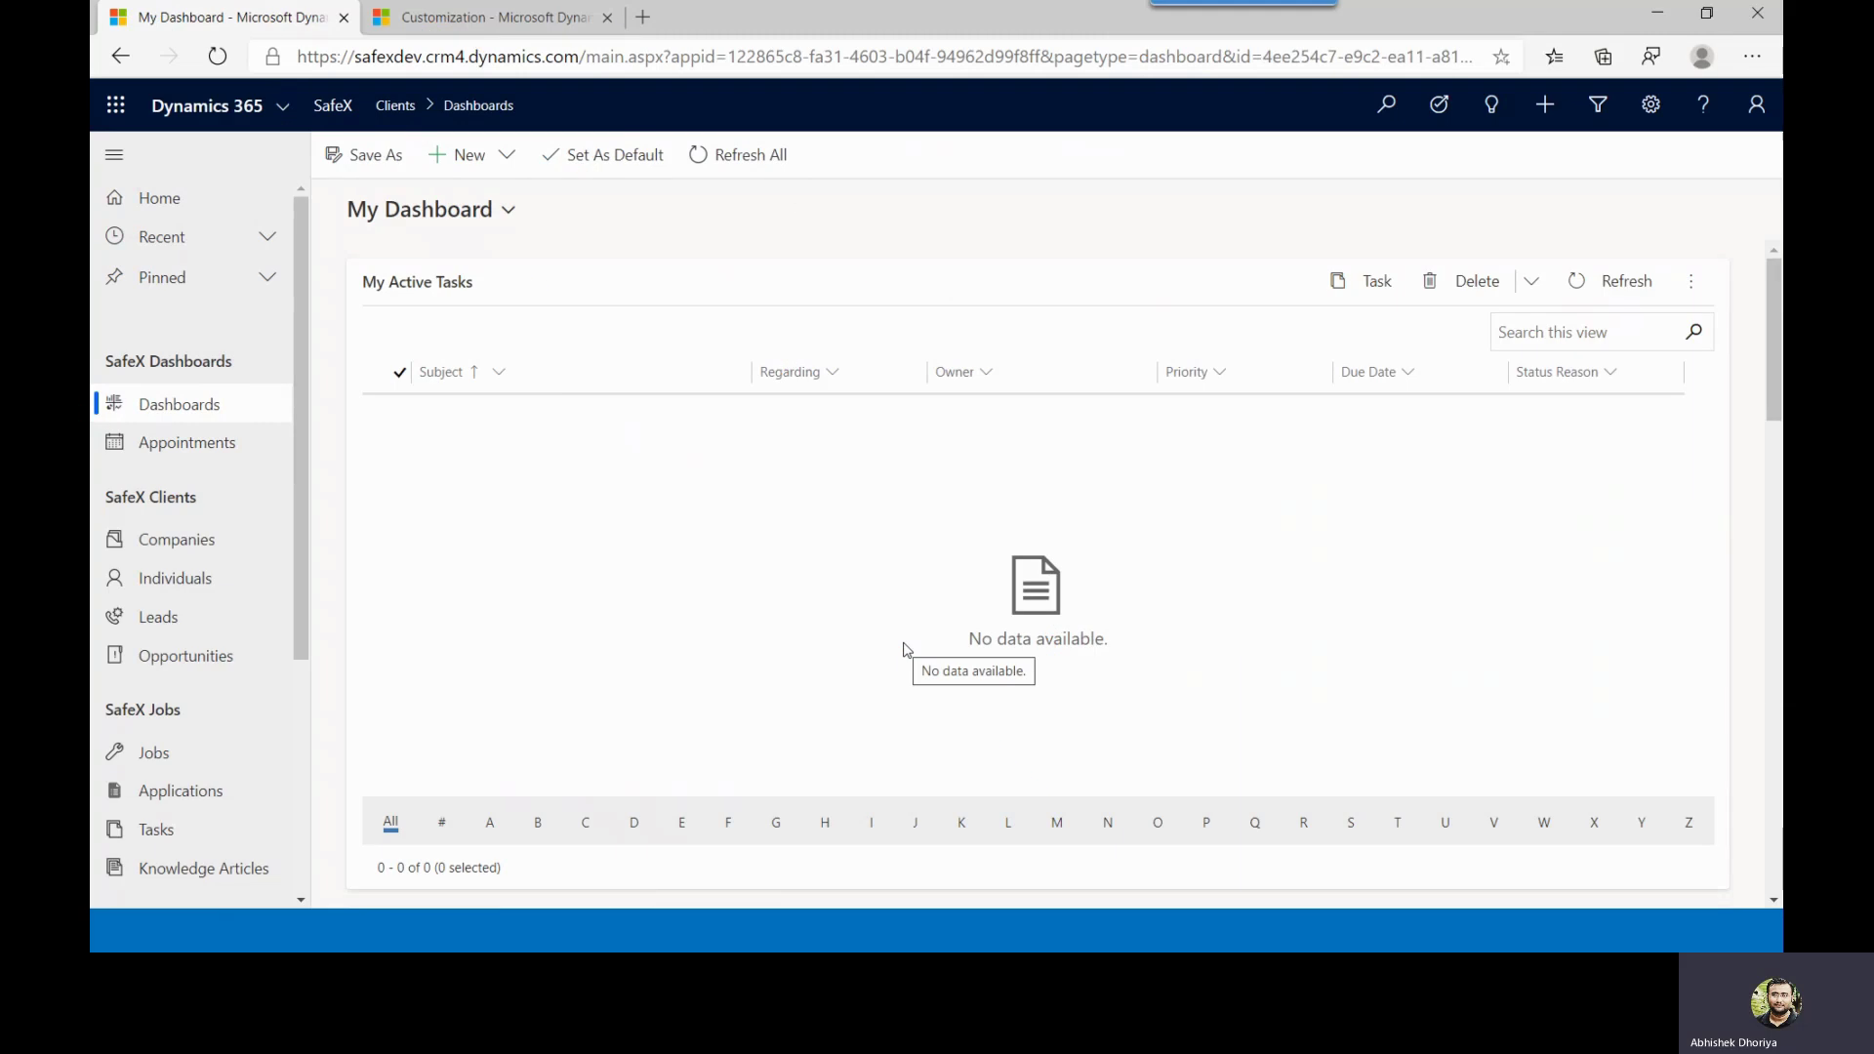
Create a new appointment from My Appointments with A. Datum Integration as required attendee and save it.
left_click(192, 447)
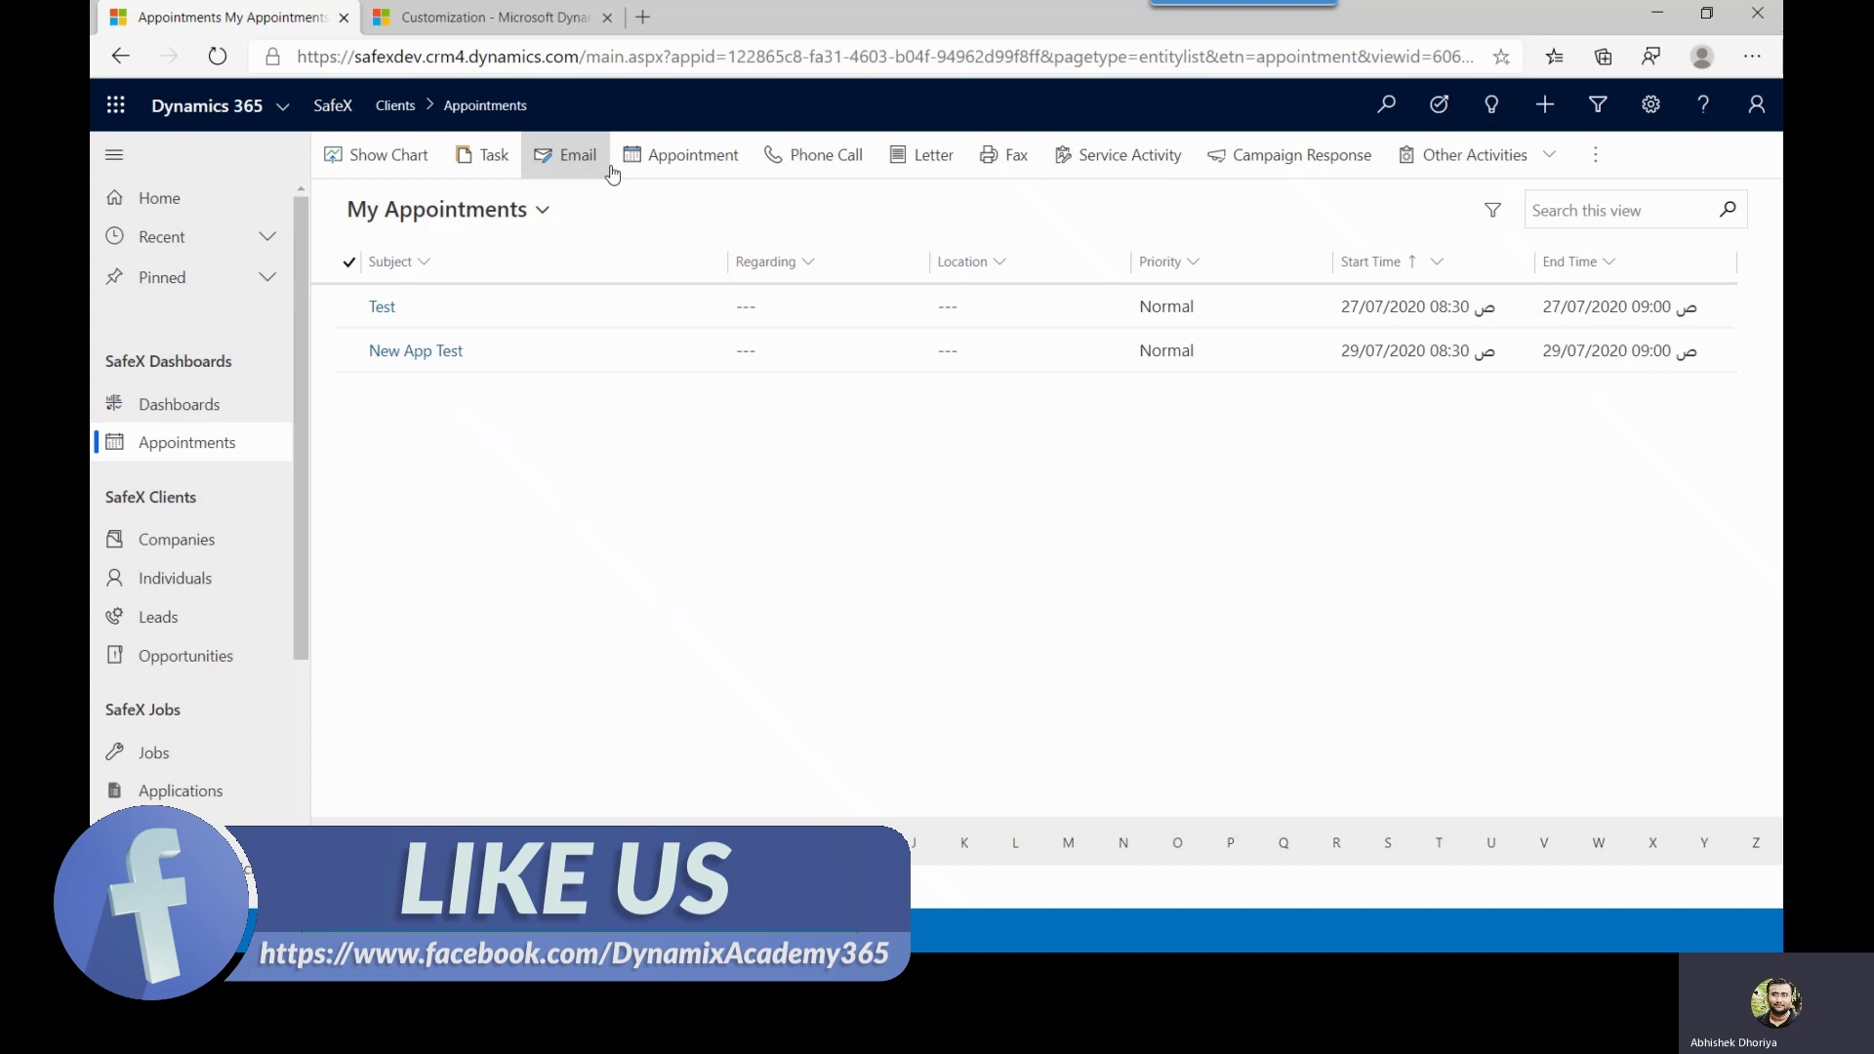
left_click(646, 156)
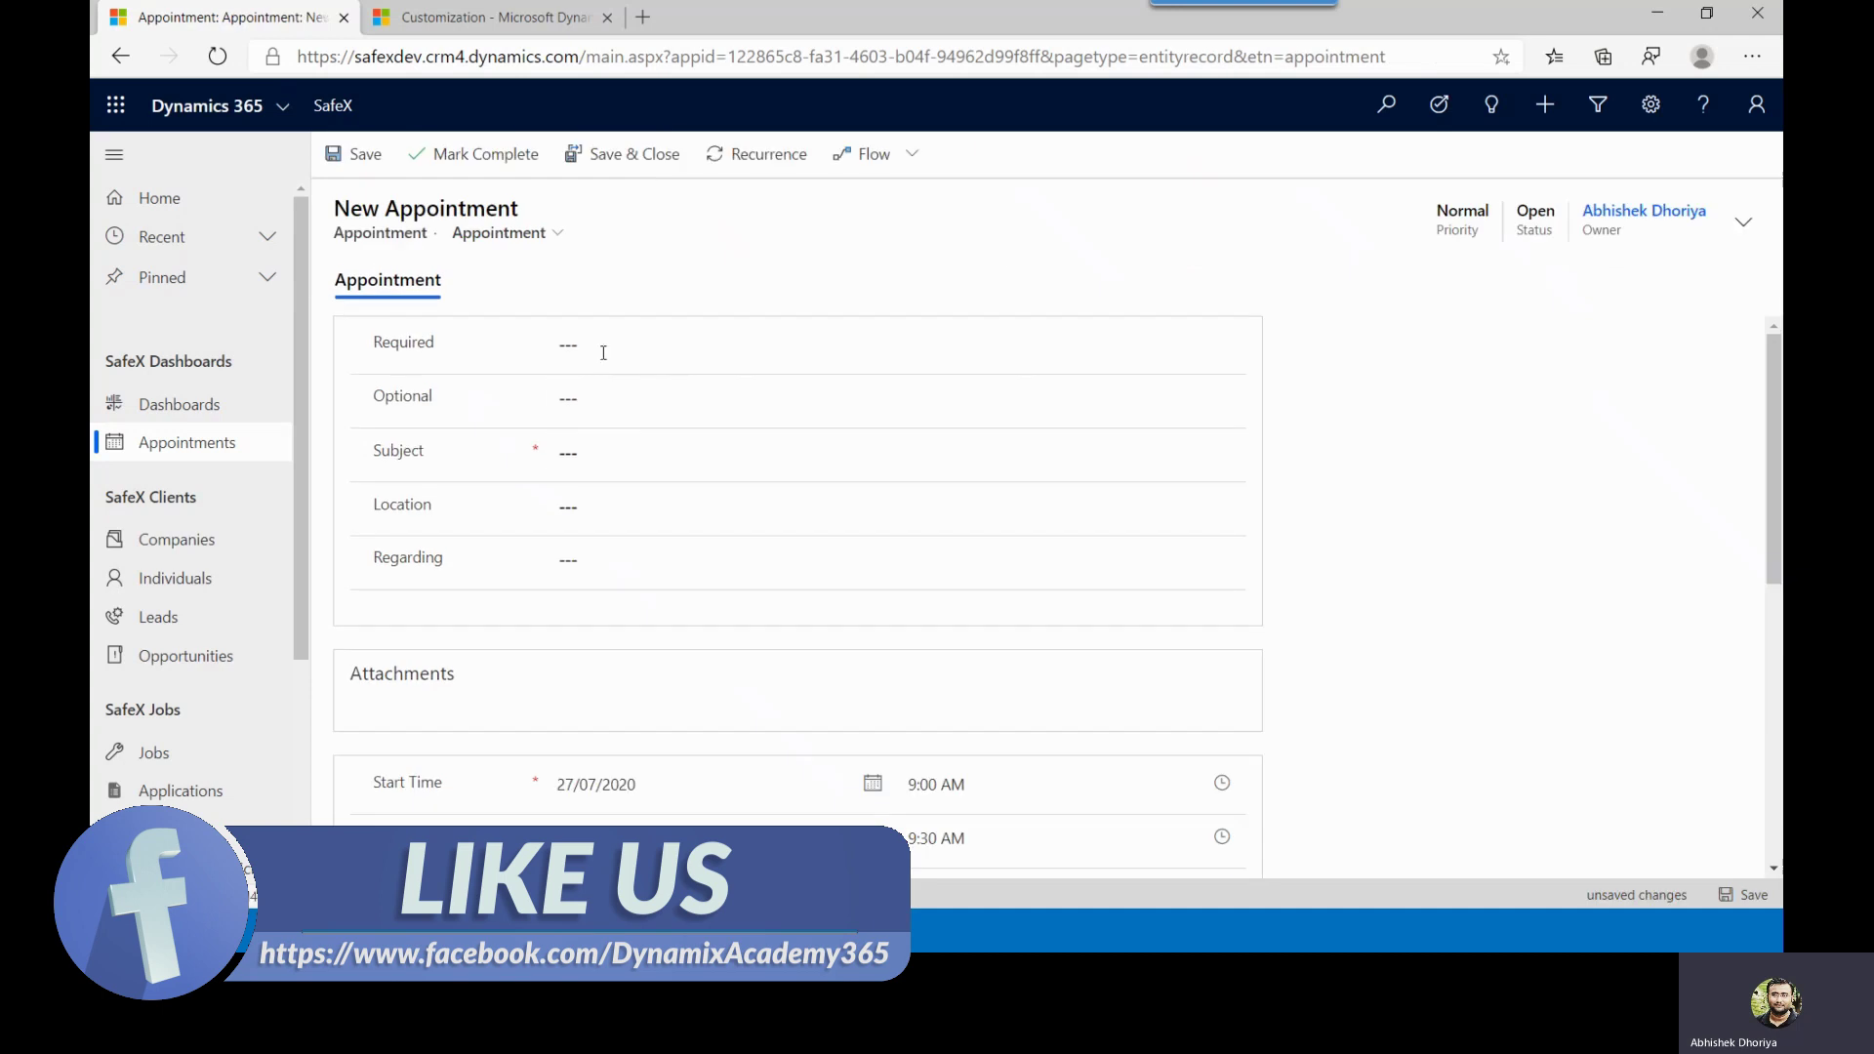
left_click(598, 342)
key("Return")
left_click(659, 557)
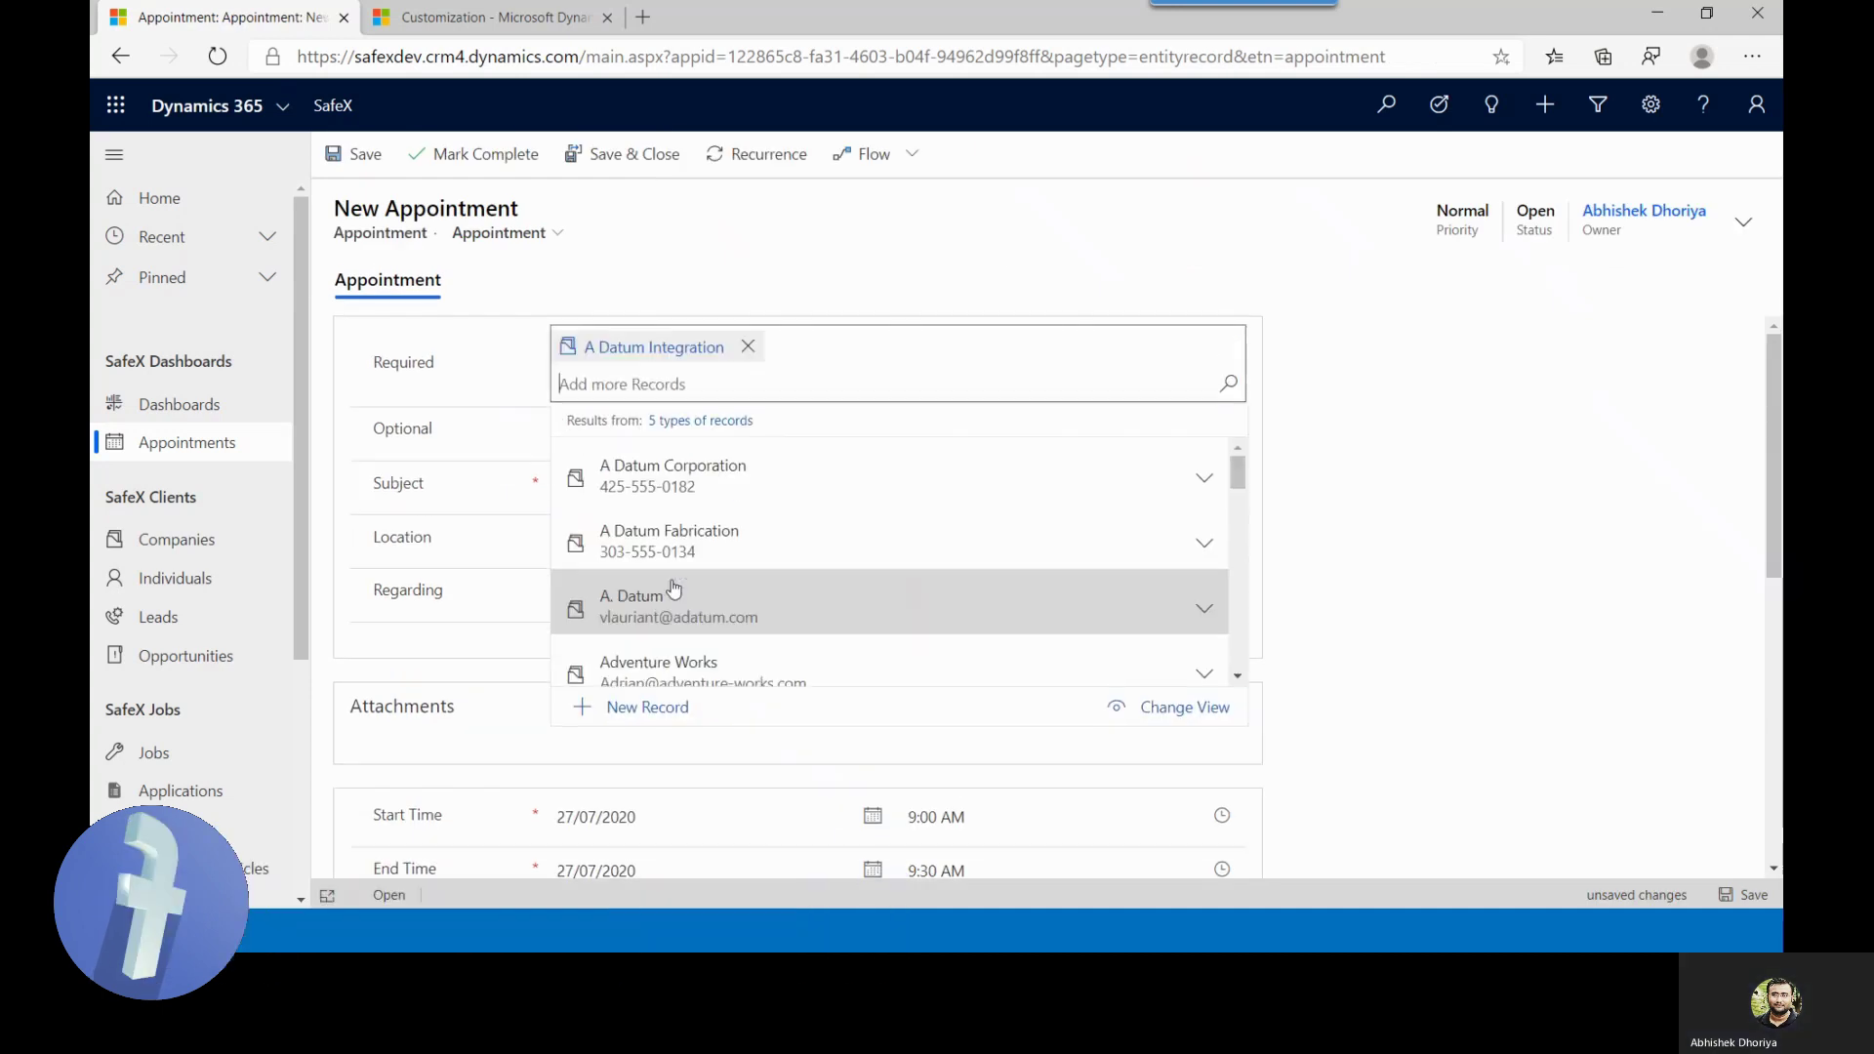
left_click(596, 172)
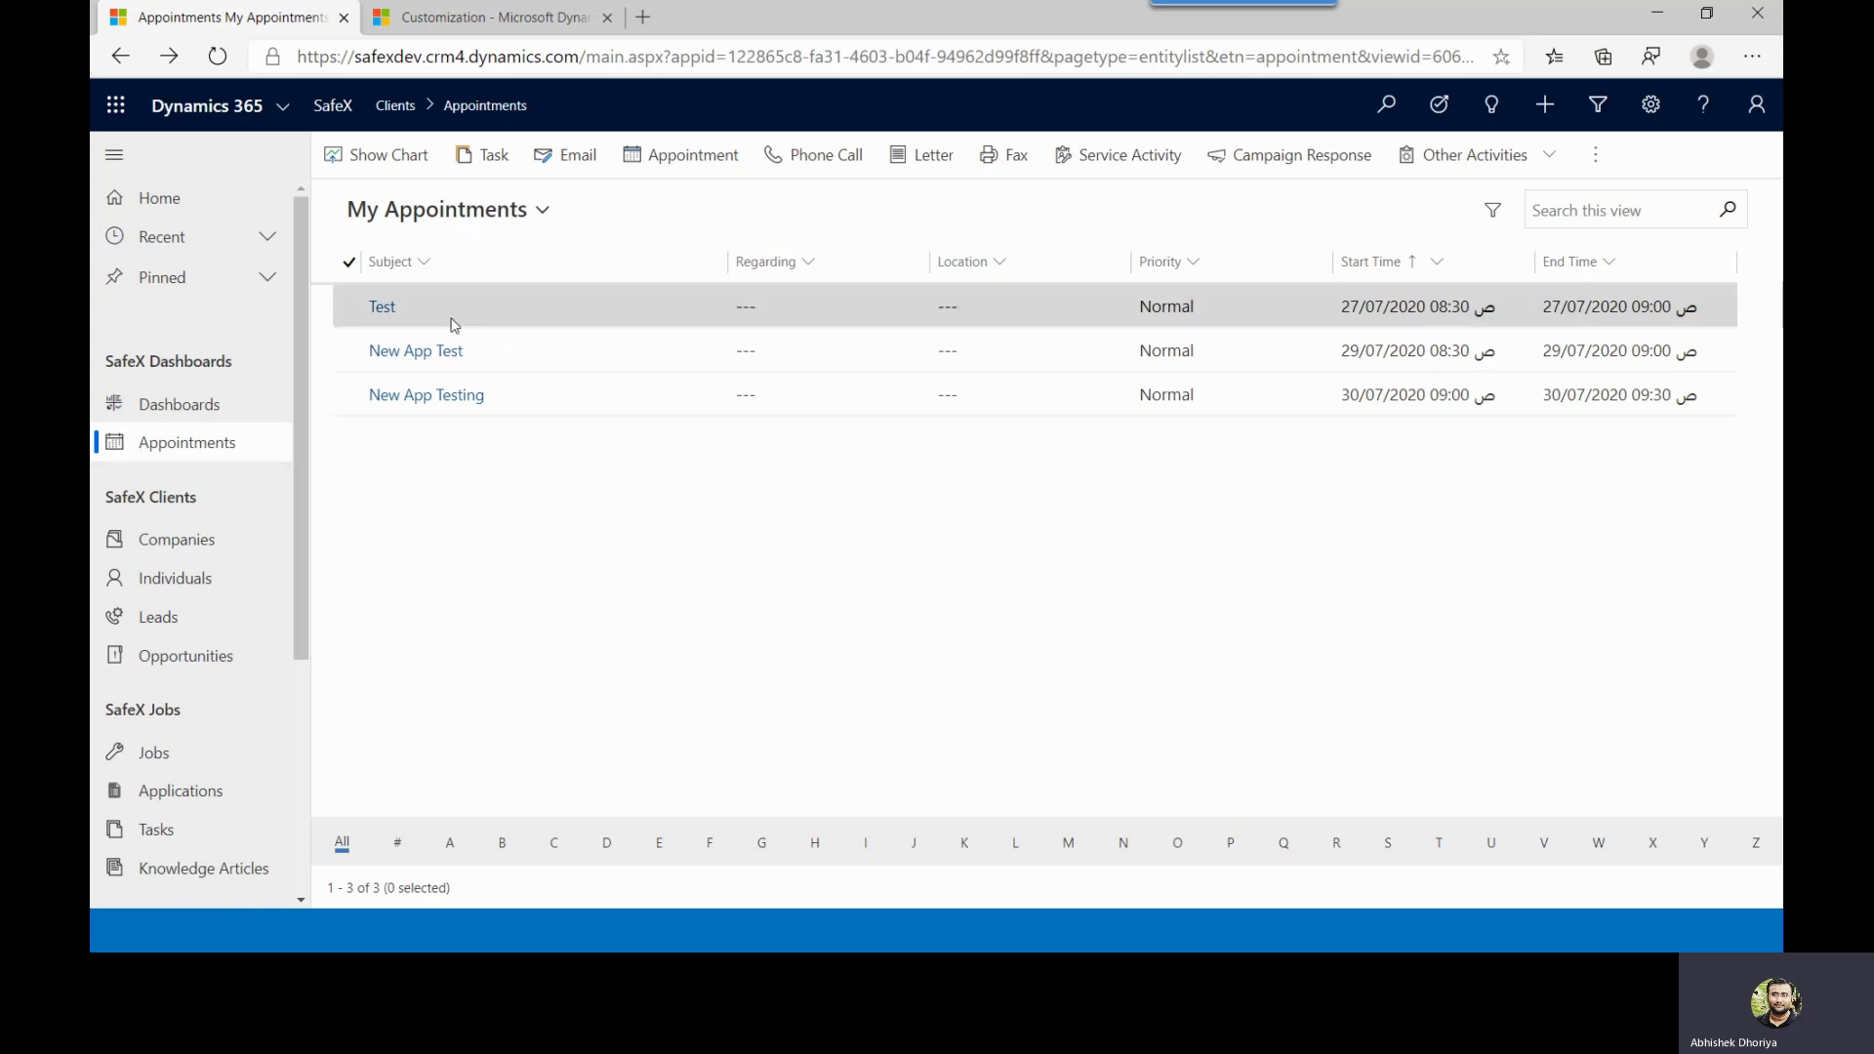
Open Advanced Settings from the gear menu in a new tab.
left_click(1654, 117)
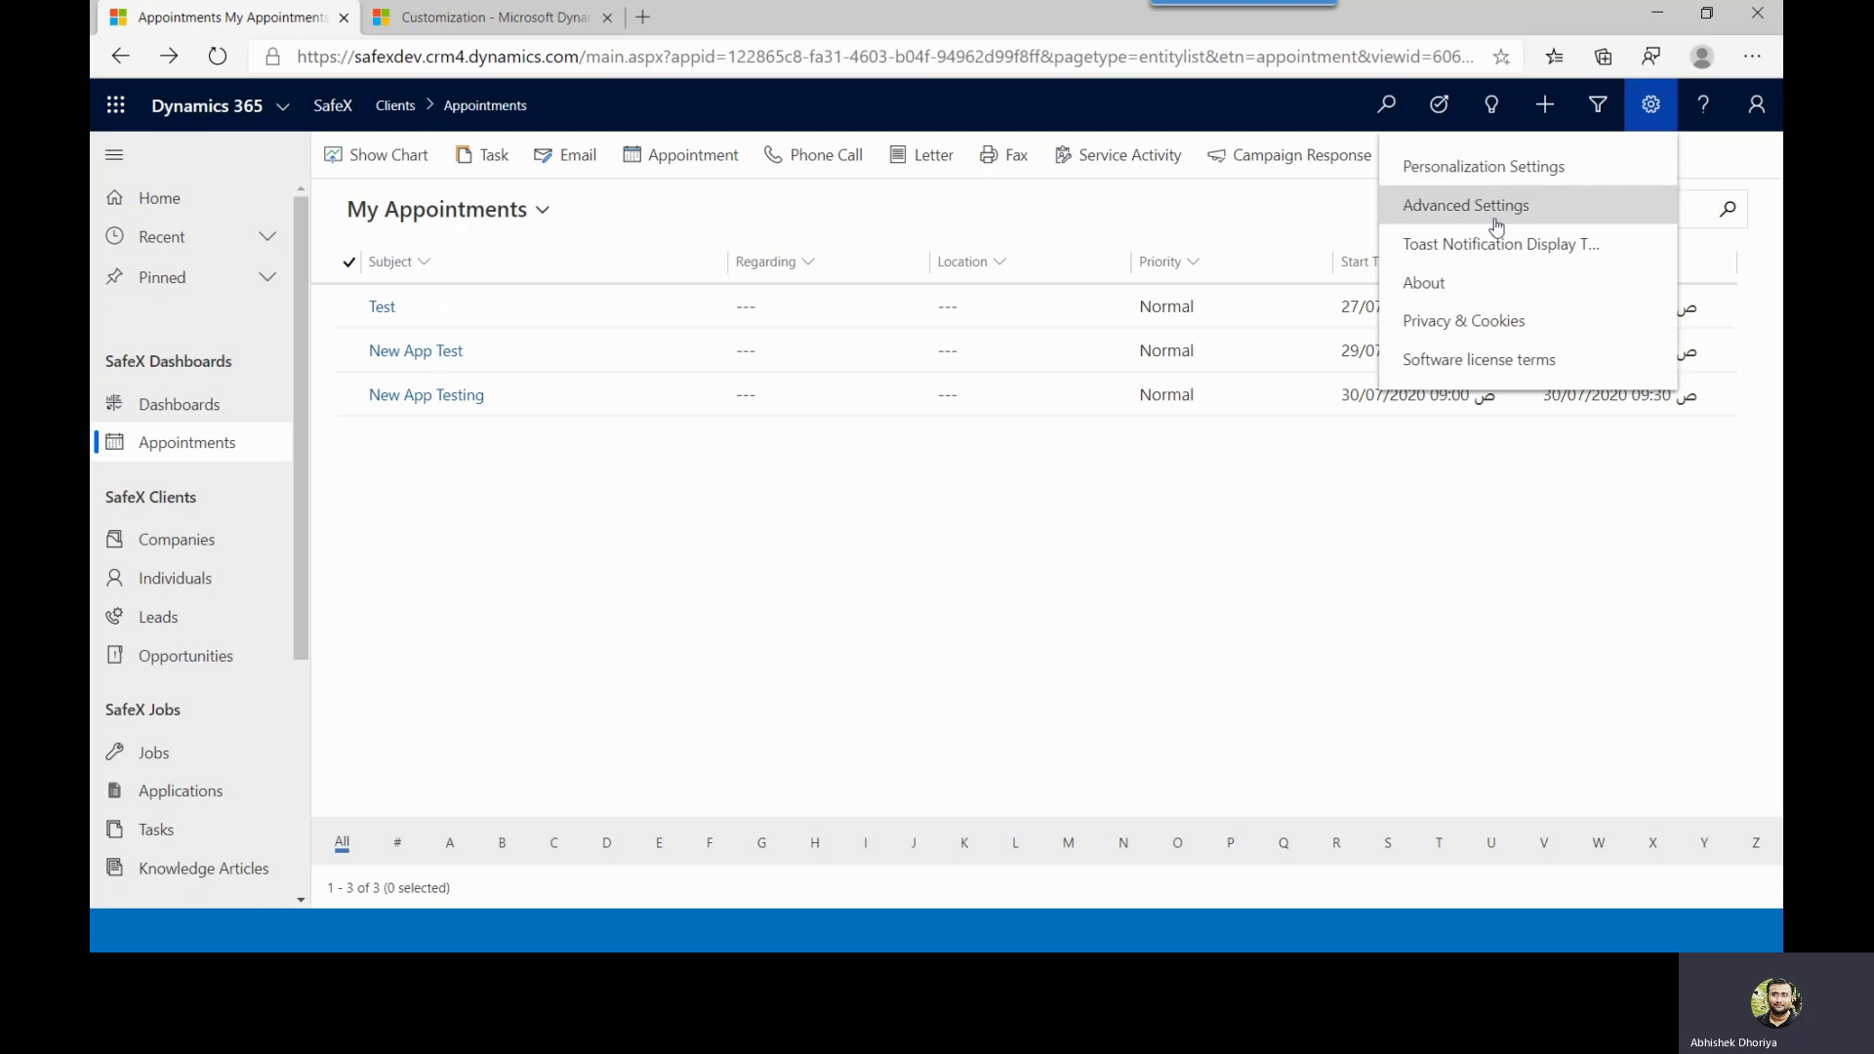
left_click(1466, 206)
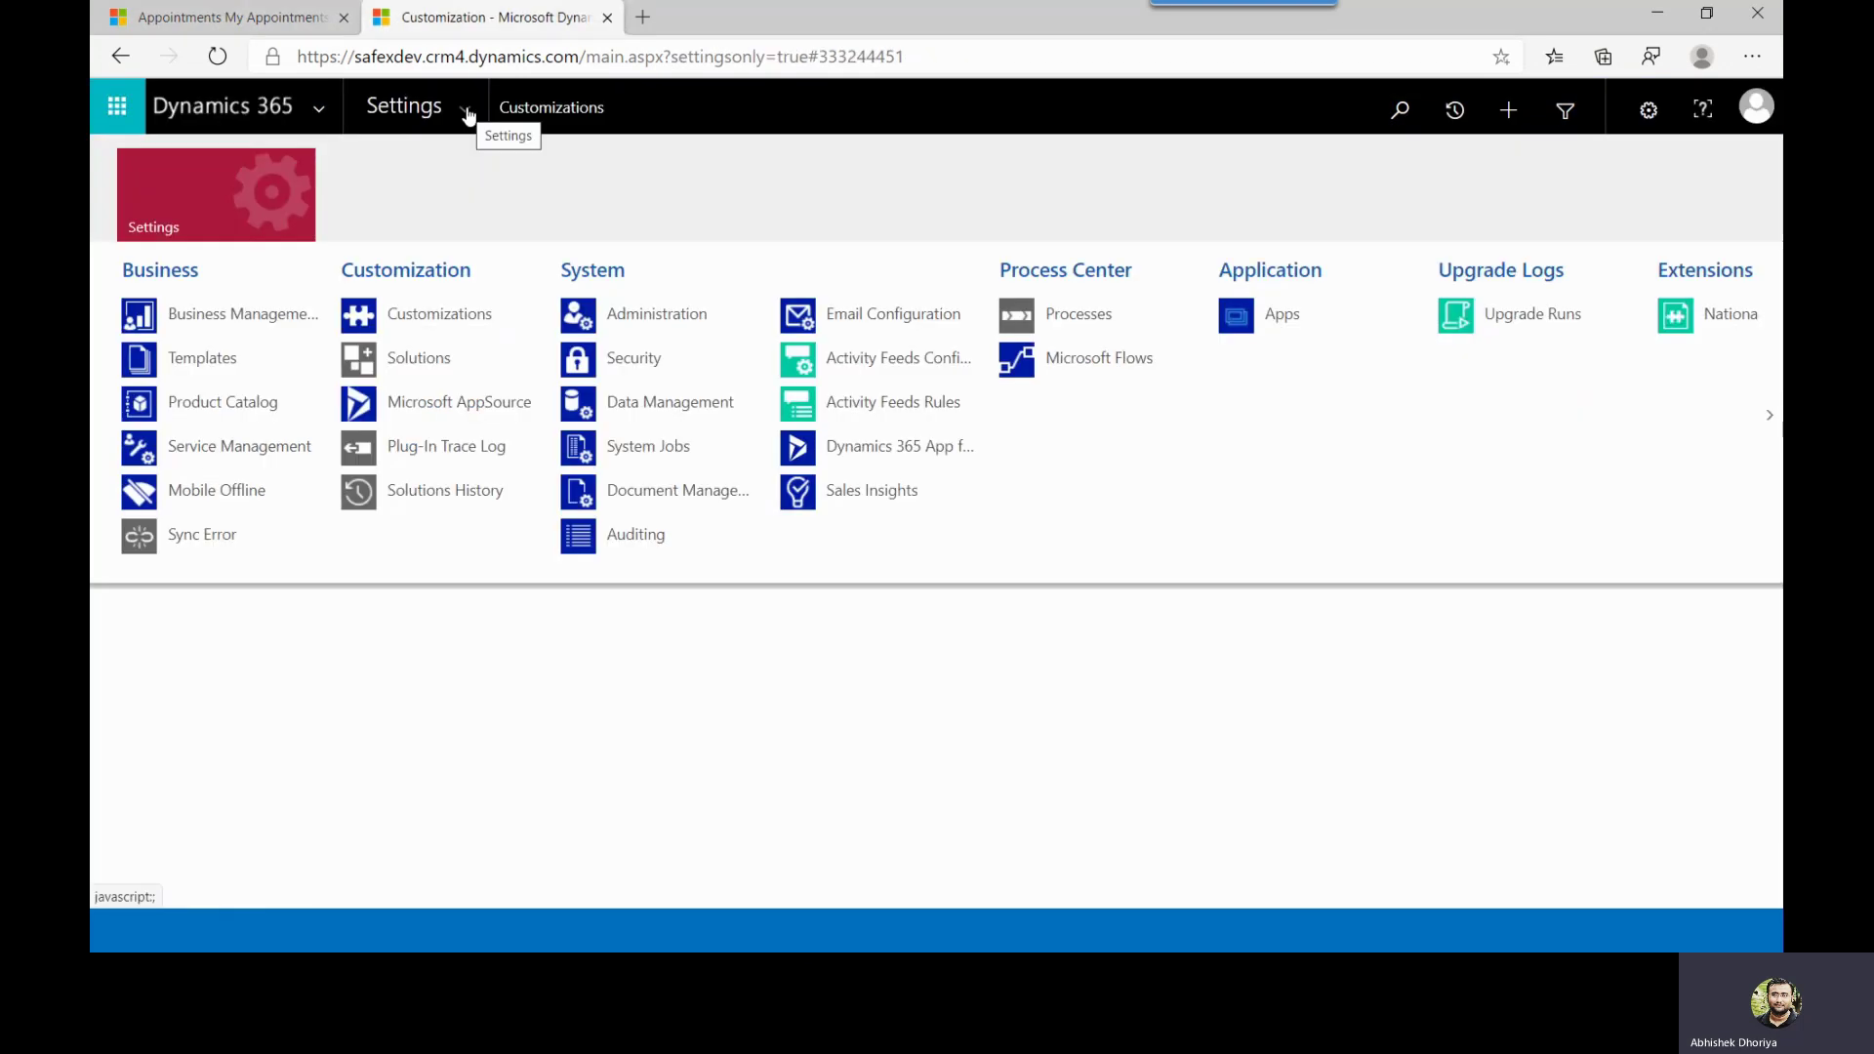
Go to Customizations and open the Default Solution via Customize the System.
left_click(434, 311)
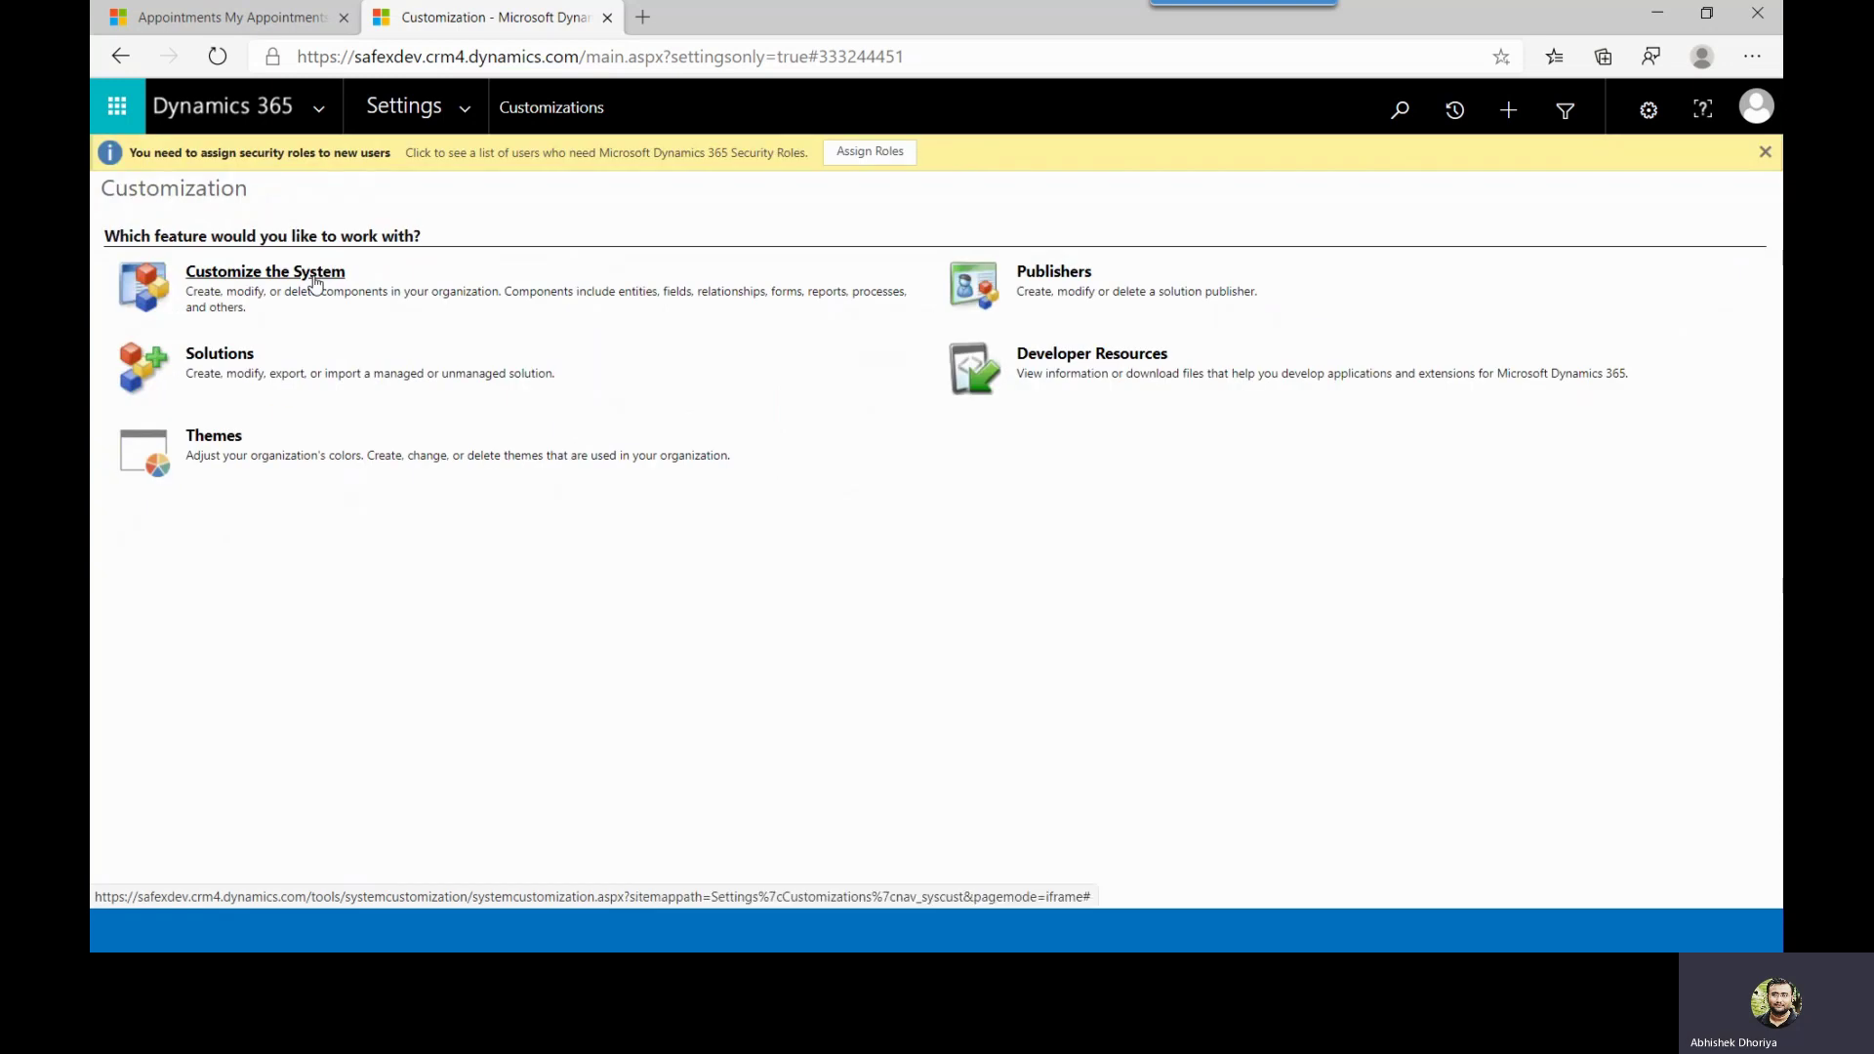
left_click(316, 283)
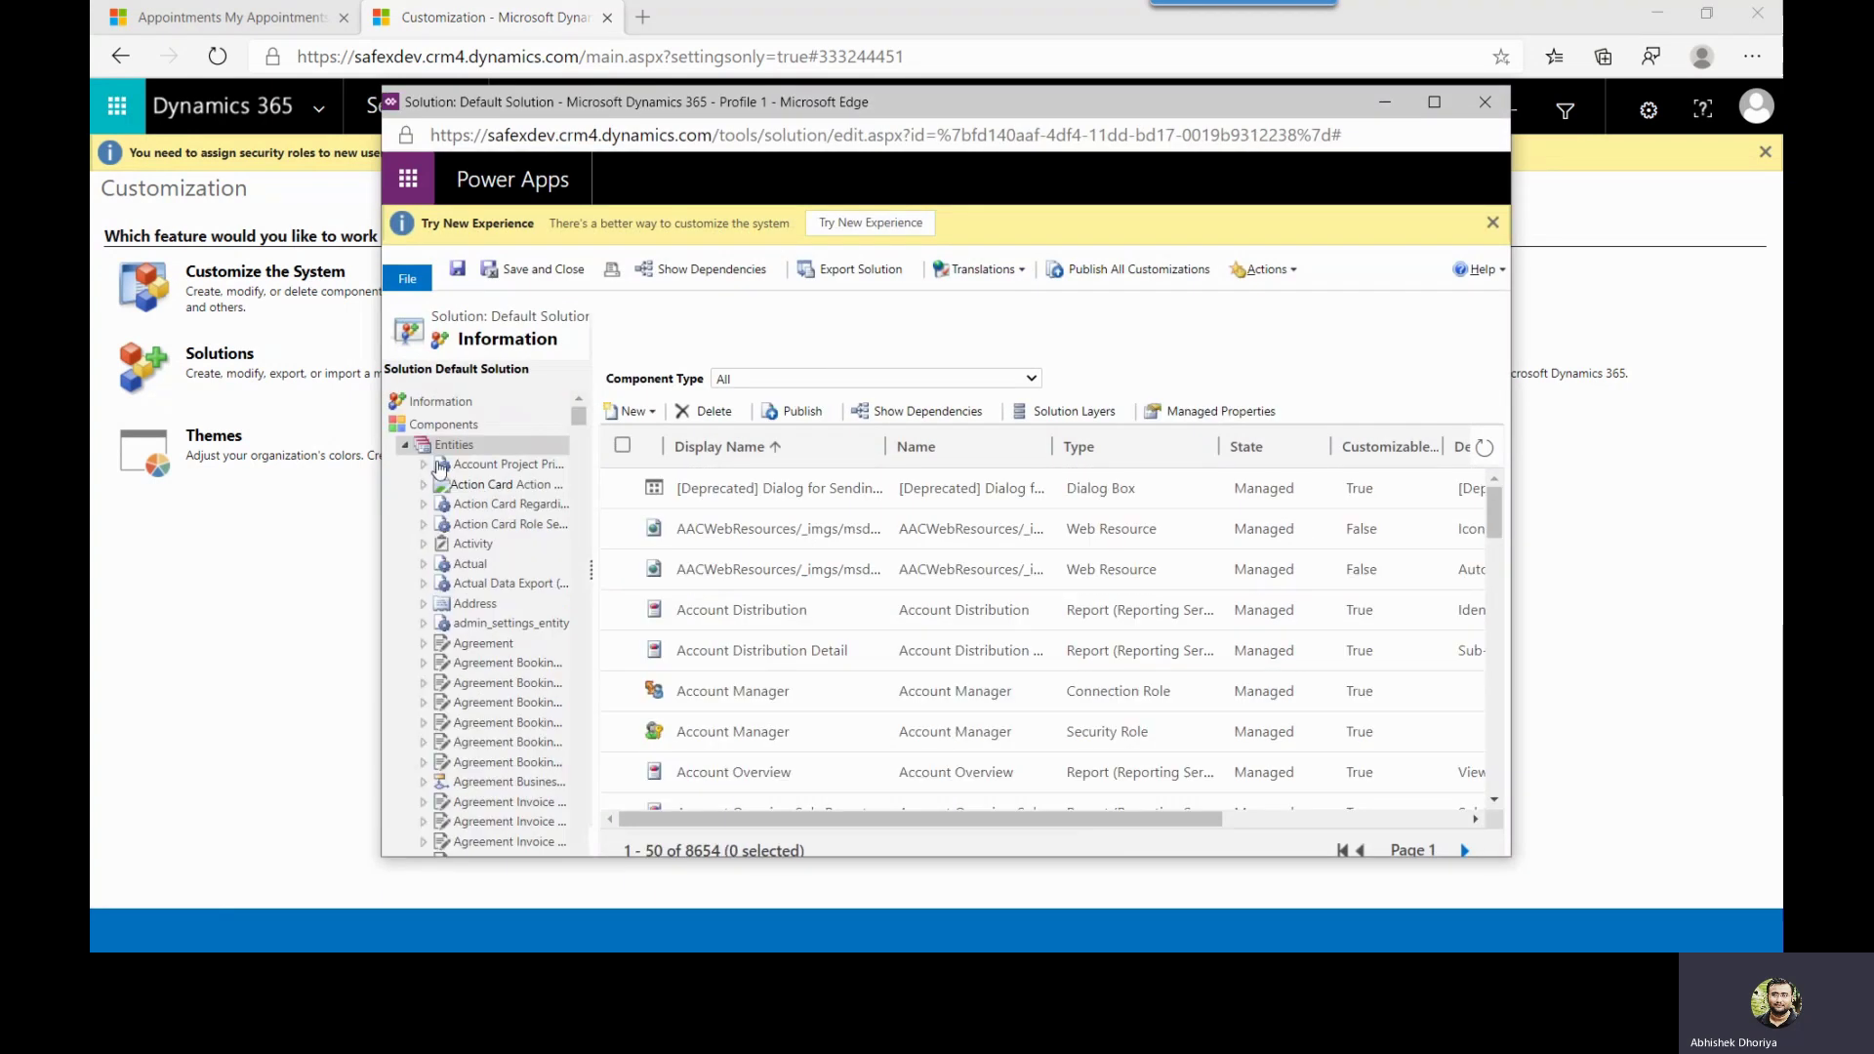
scroll(466, 500, "down", 5)
scroll(466, 500, "down", 5)
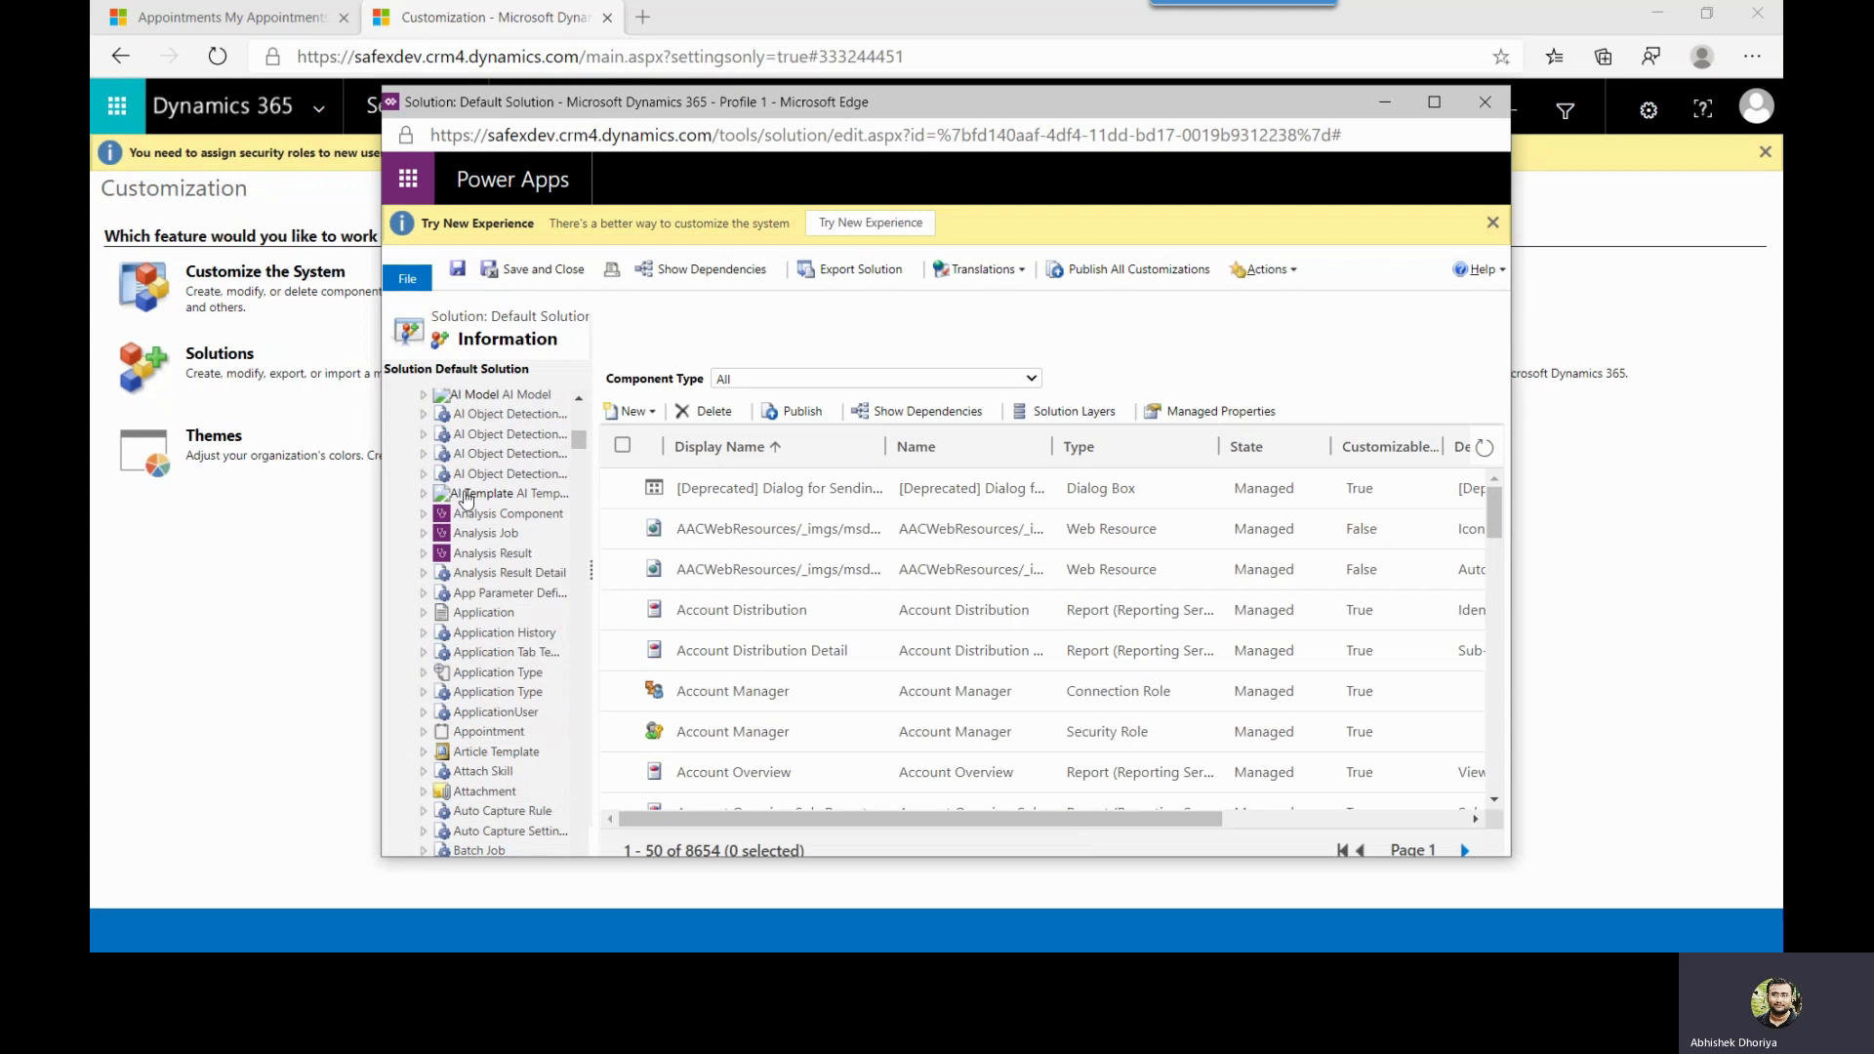
scroll(465, 500, "down", 5)
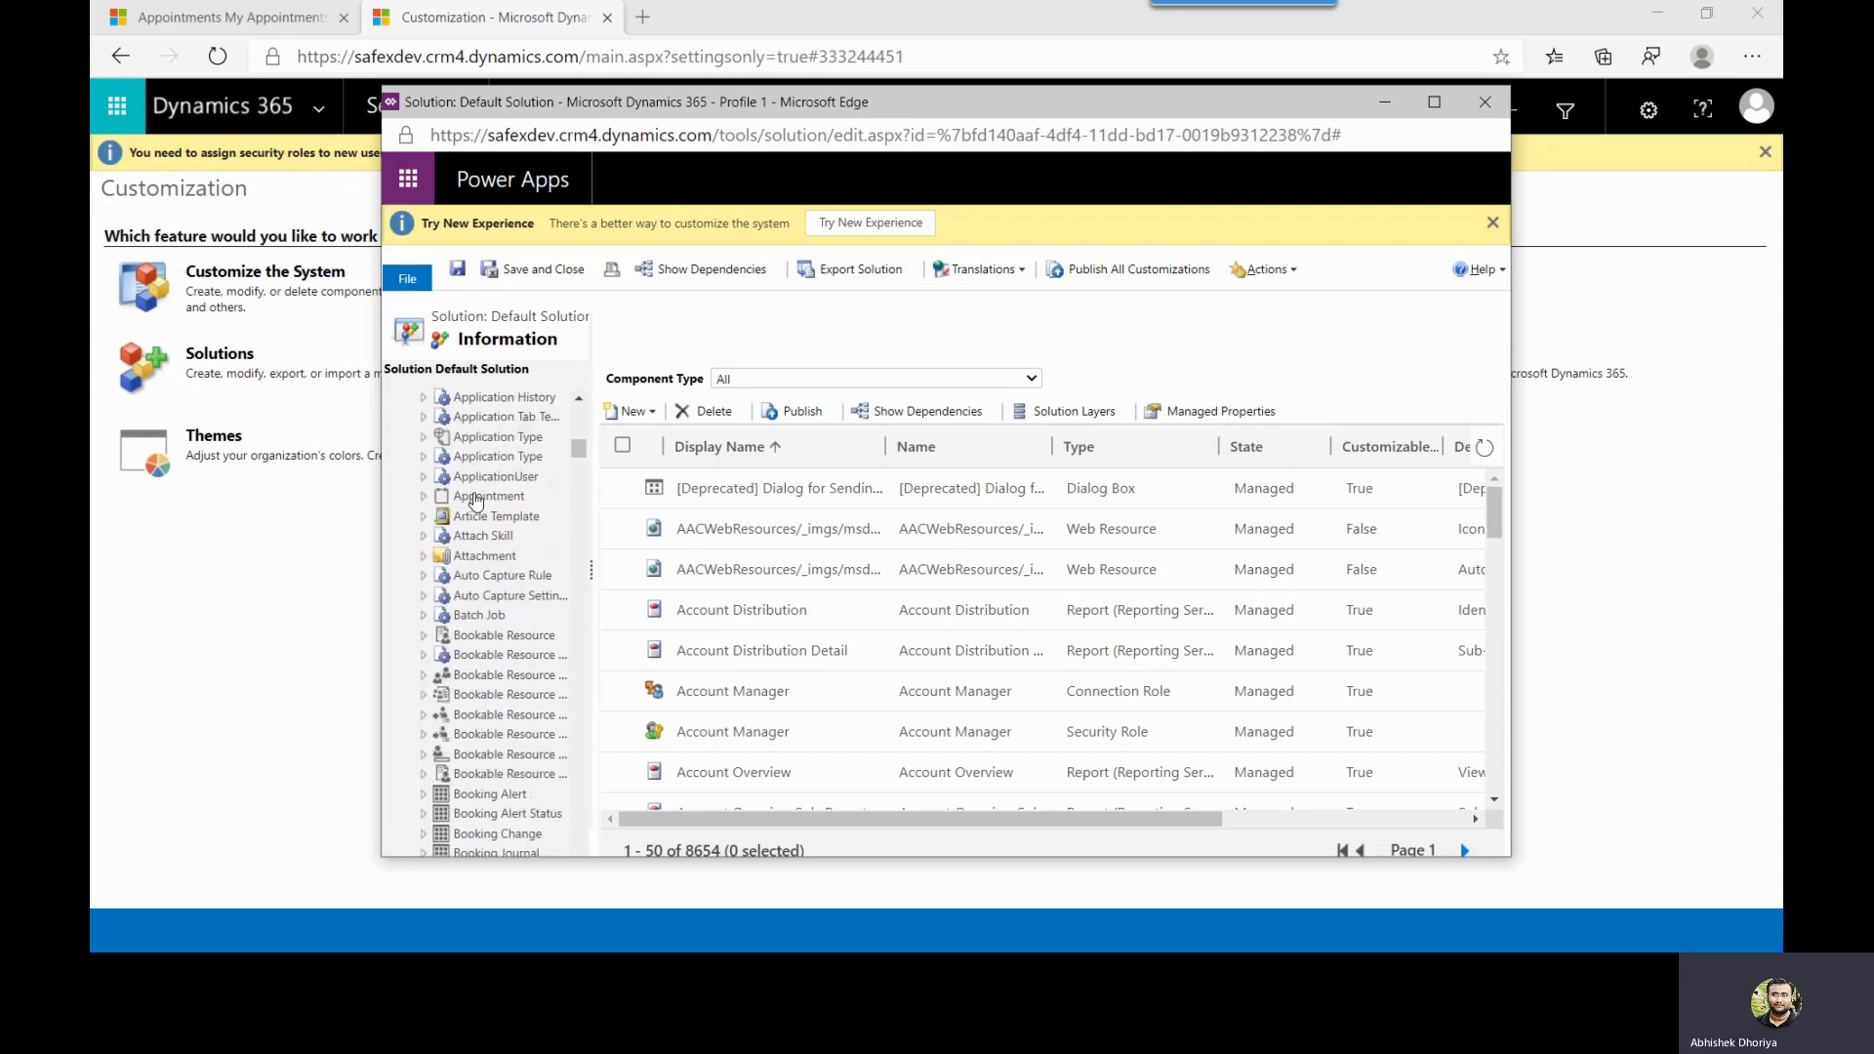
Open the Appointment entity's definition from the Entities tree.
left_click(469, 499)
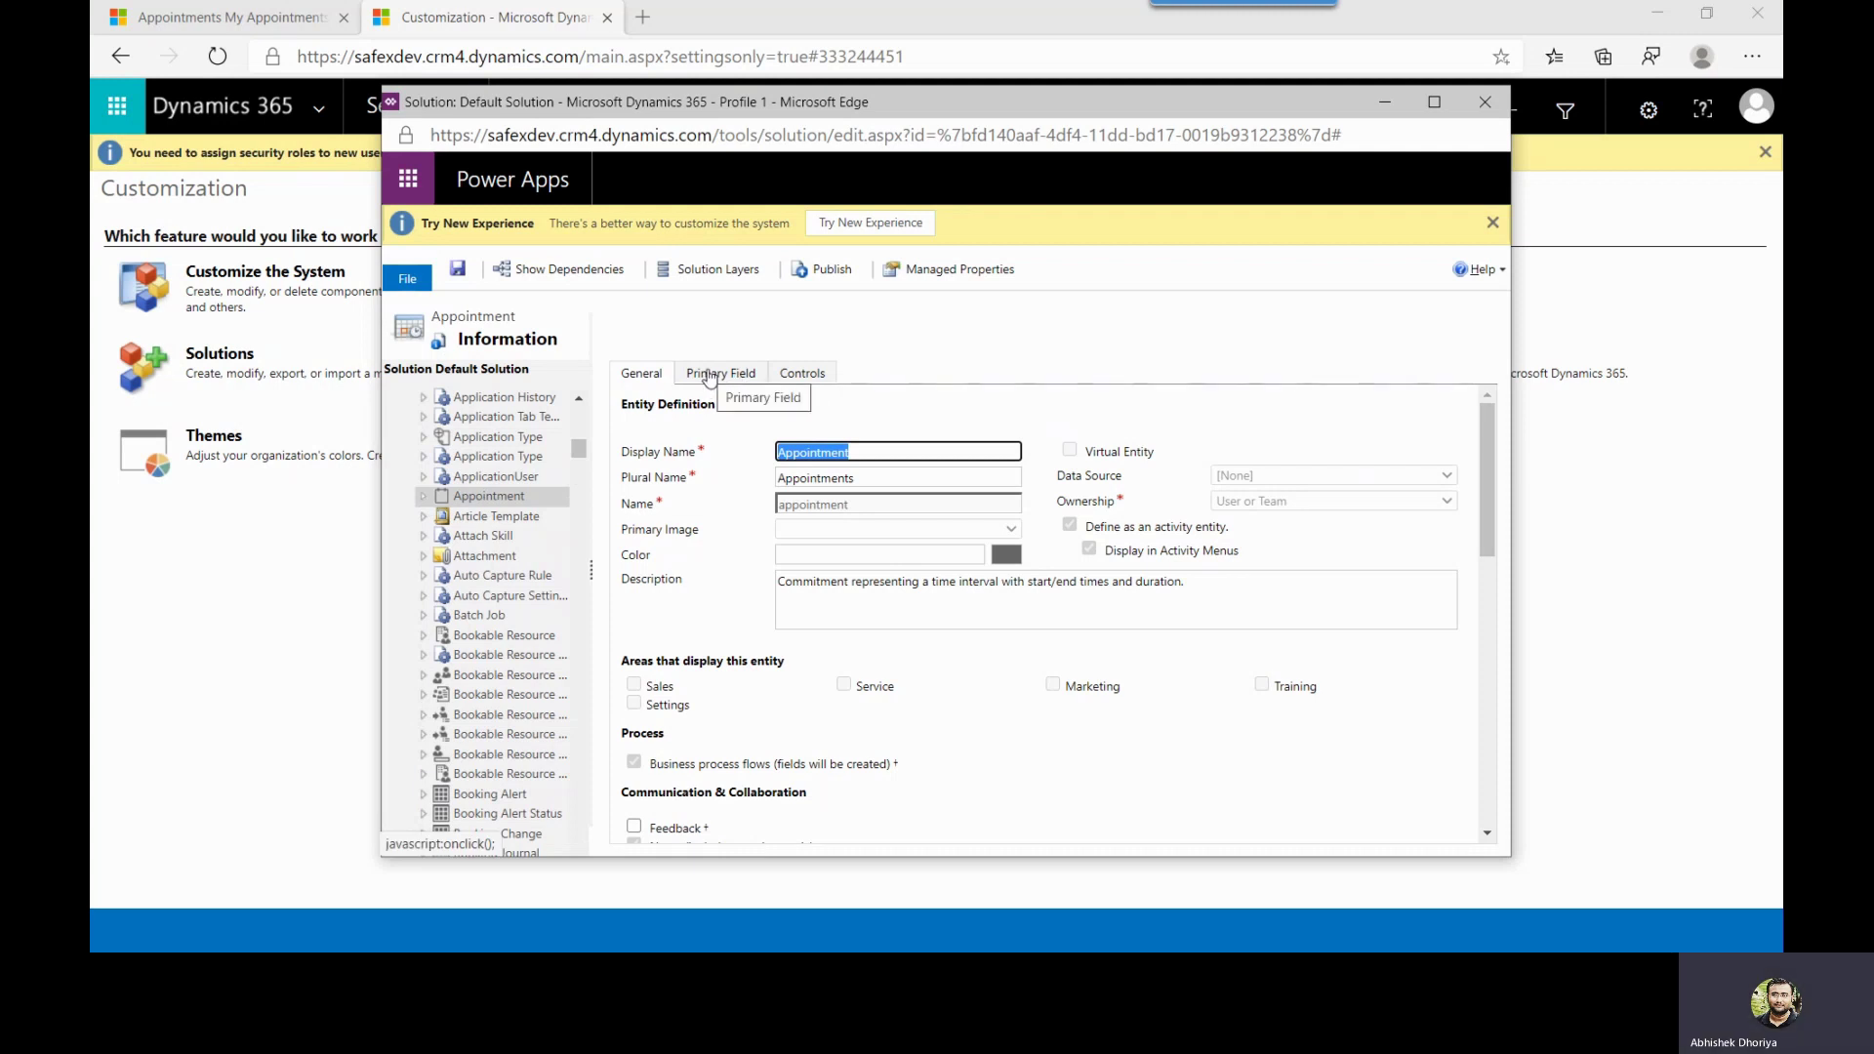
Show the Appointment entity's Controls and bring up the Add Control dialog.
left_click(806, 375)
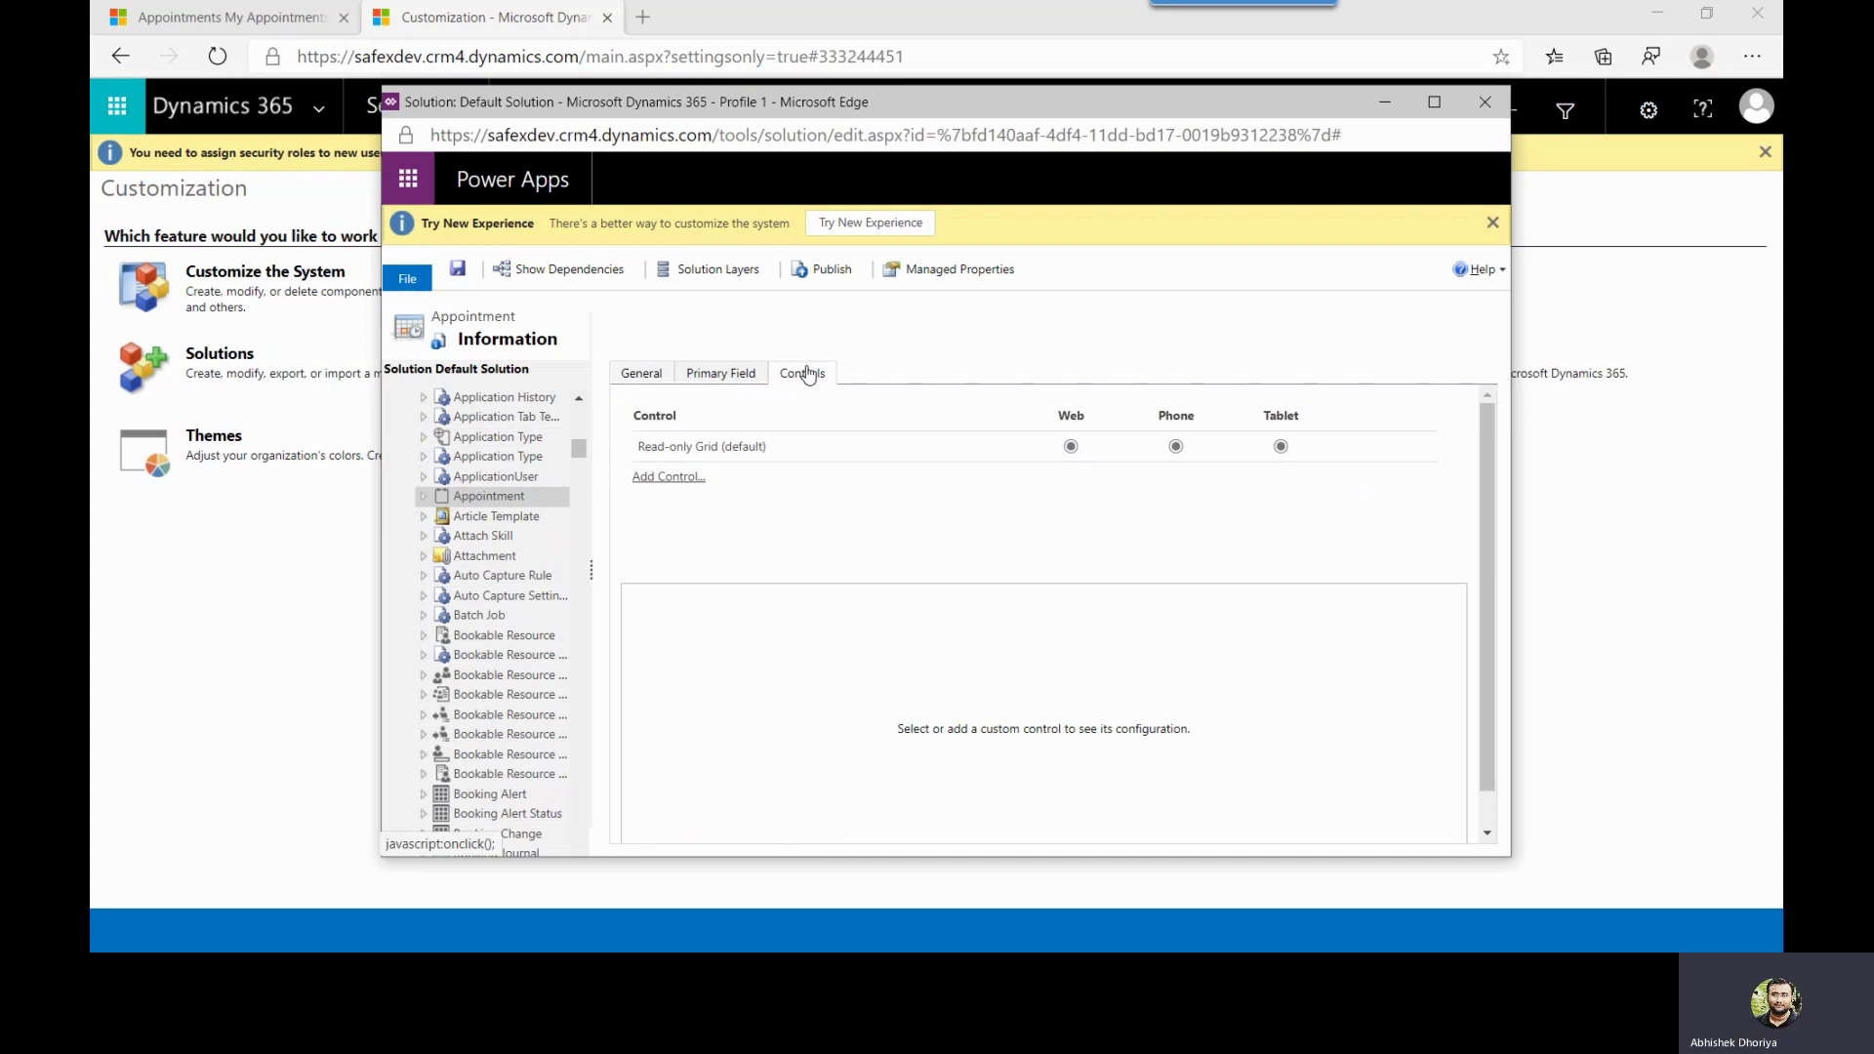
left_click(682, 485)
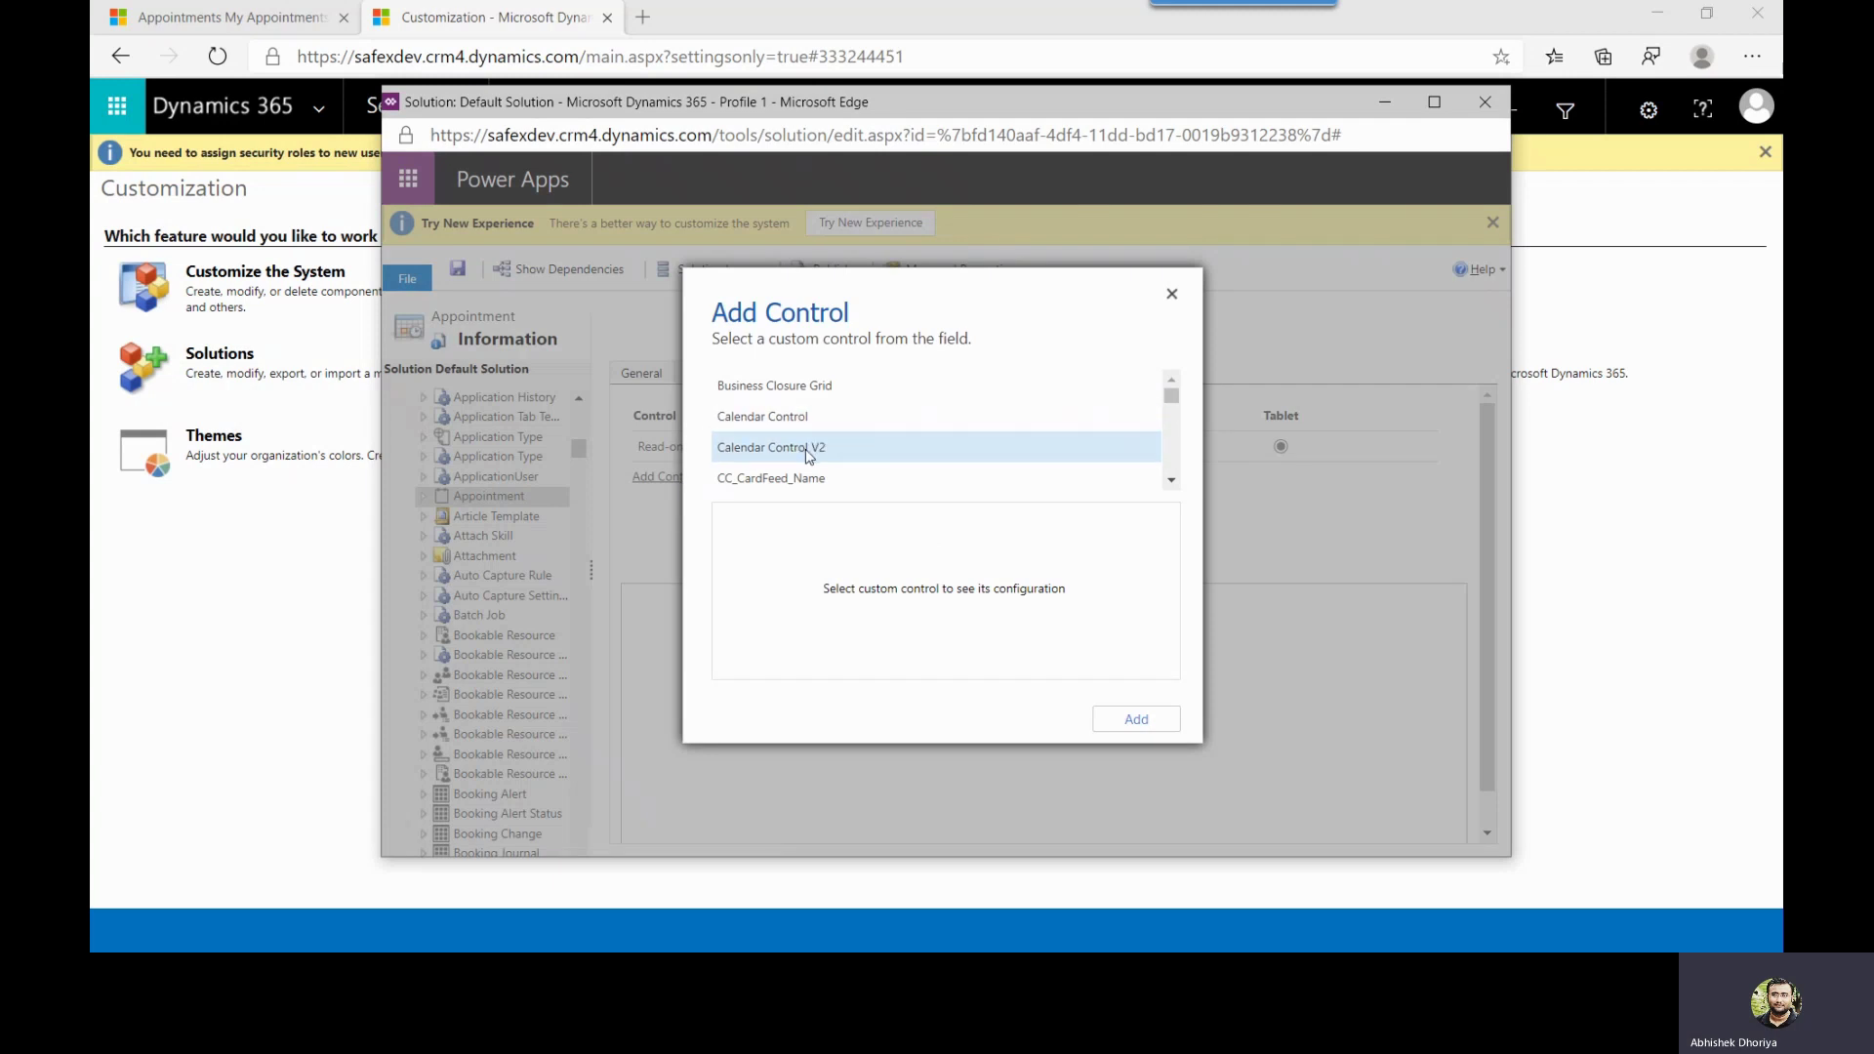
Add Calendar Control V2 to the Appointment entity's controls.
left_click(803, 455)
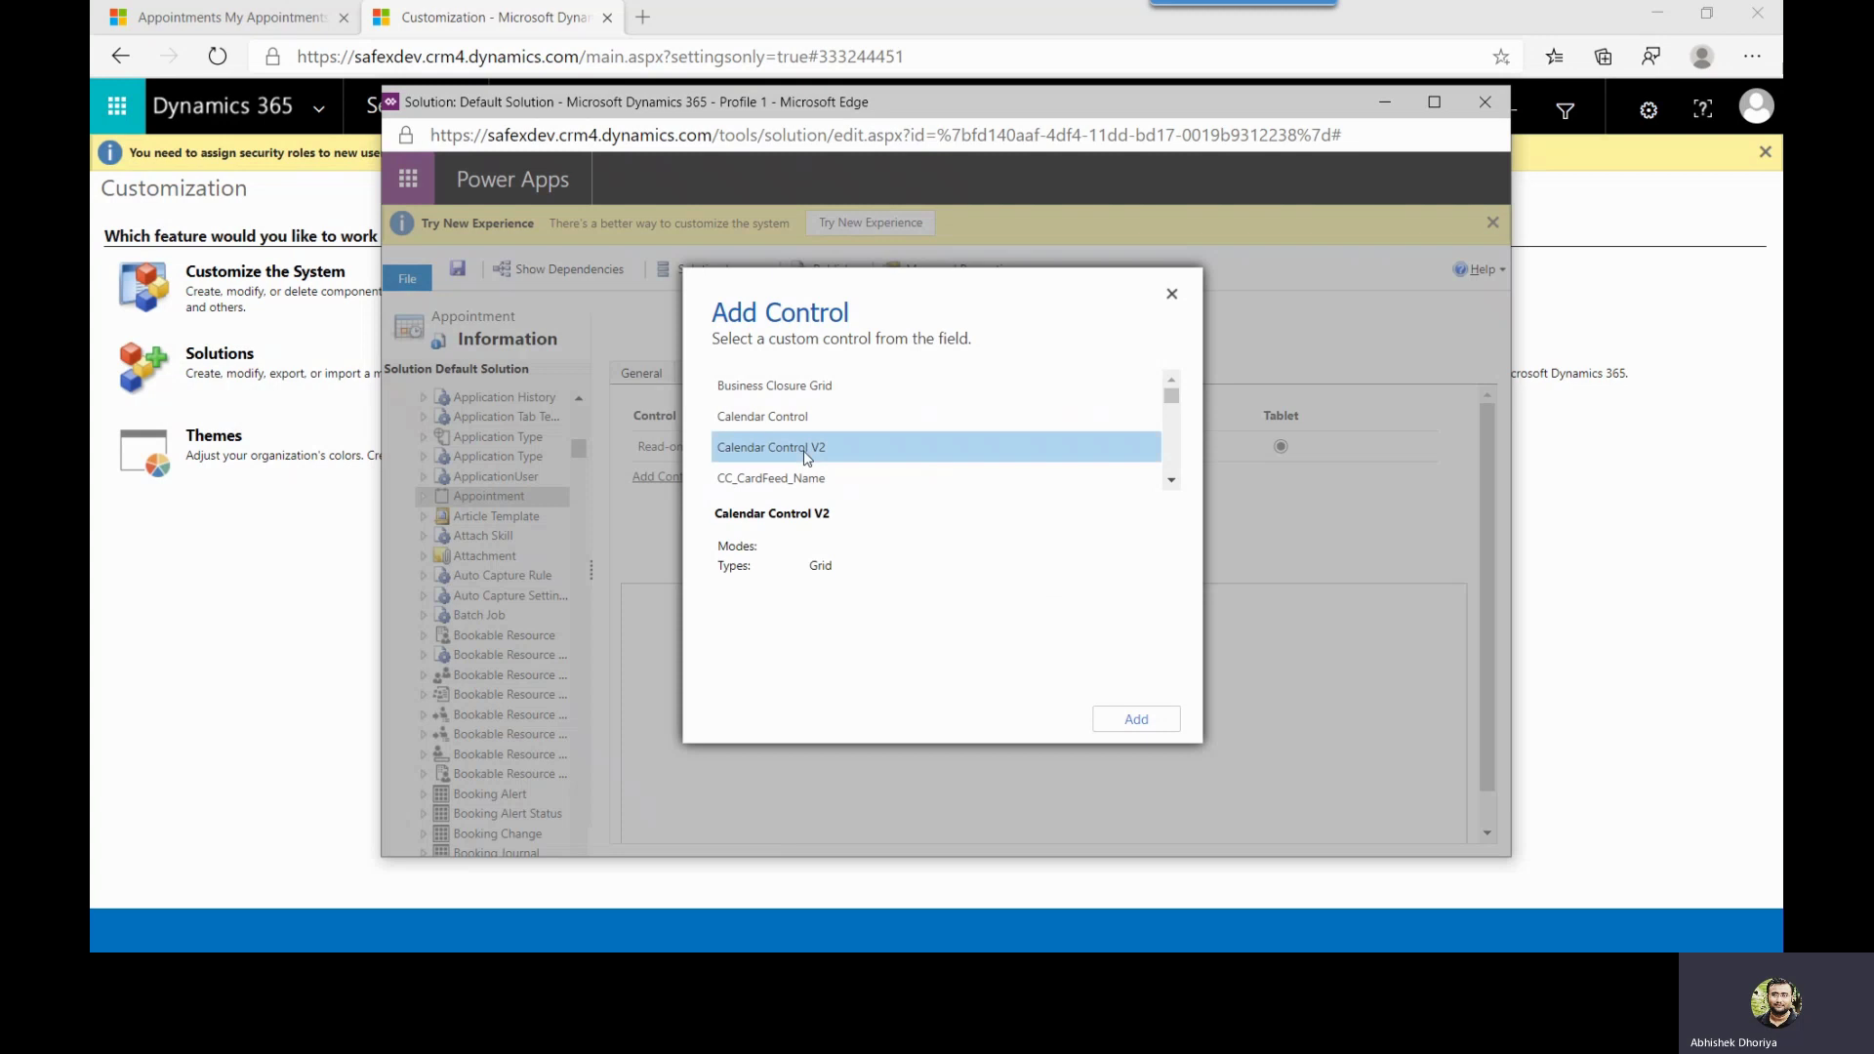
left_click(1136, 719)
scroll(1020, 590, "down", 2)
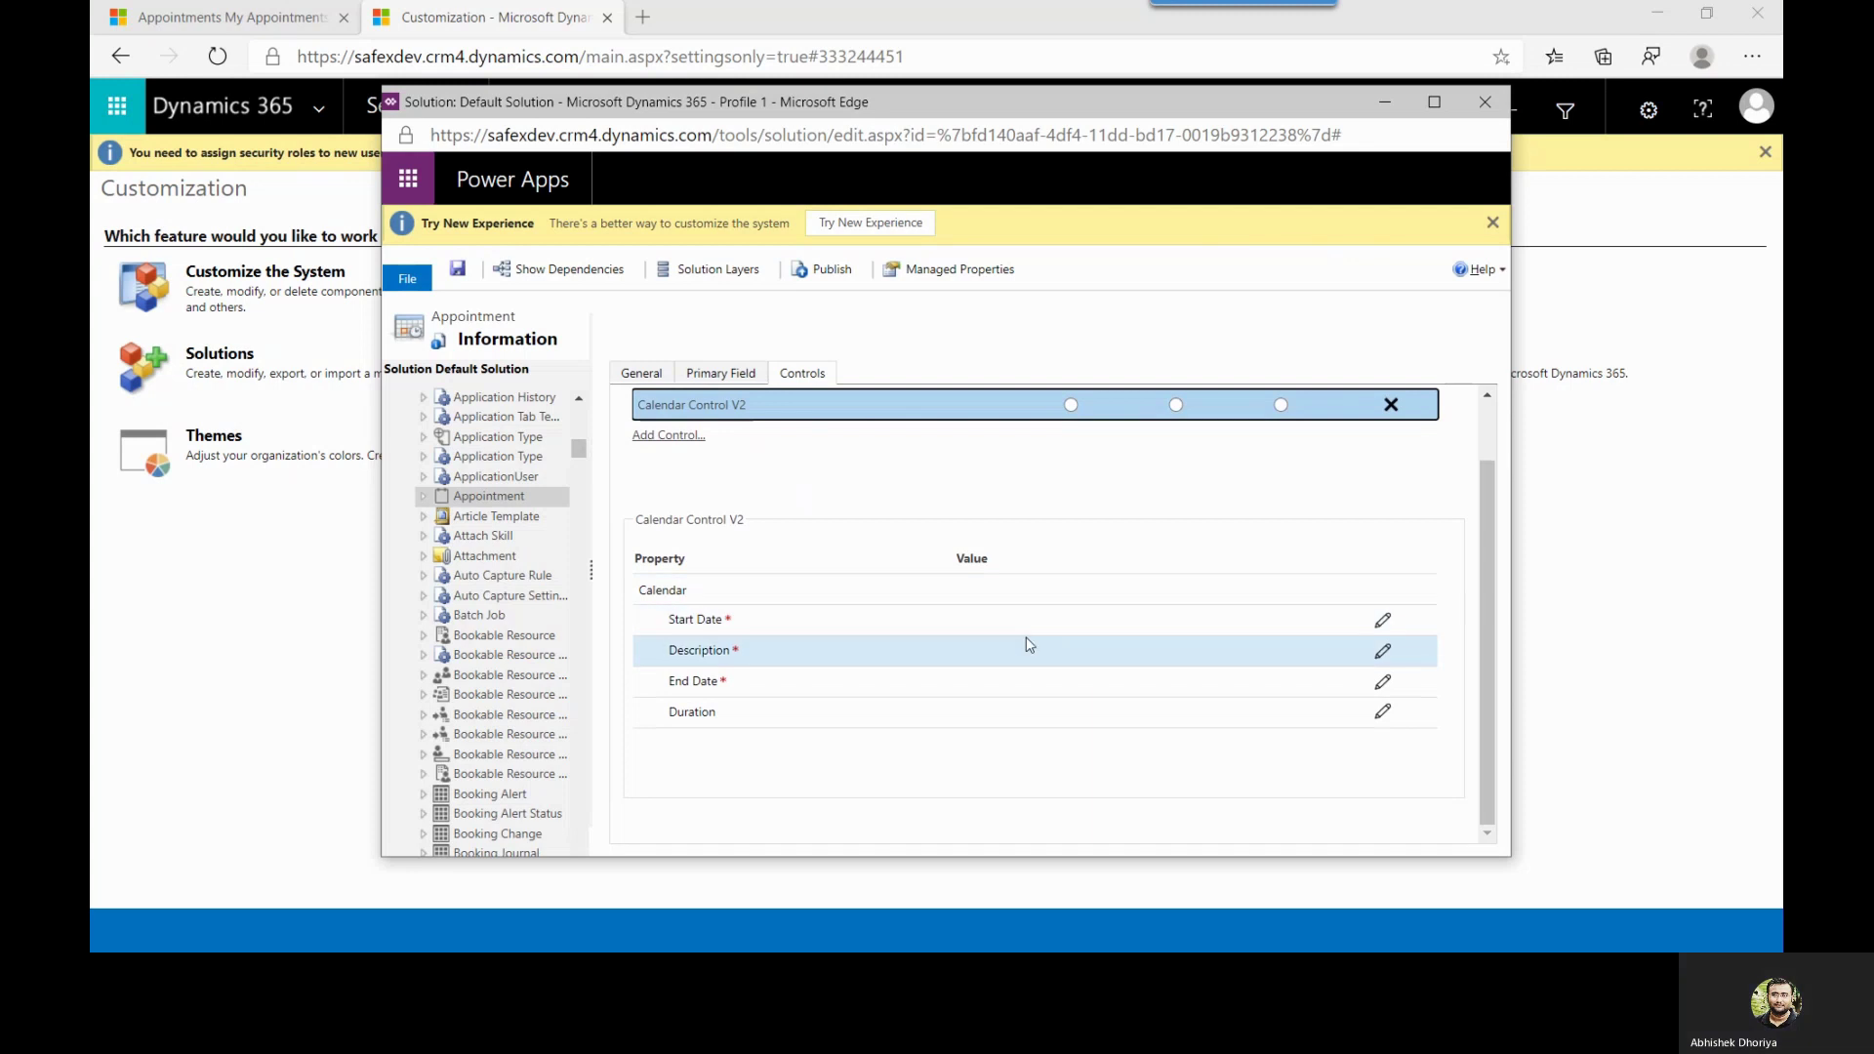
Bind the calendar's Start Date property to the scheduledstart field.
left_click(1379, 619)
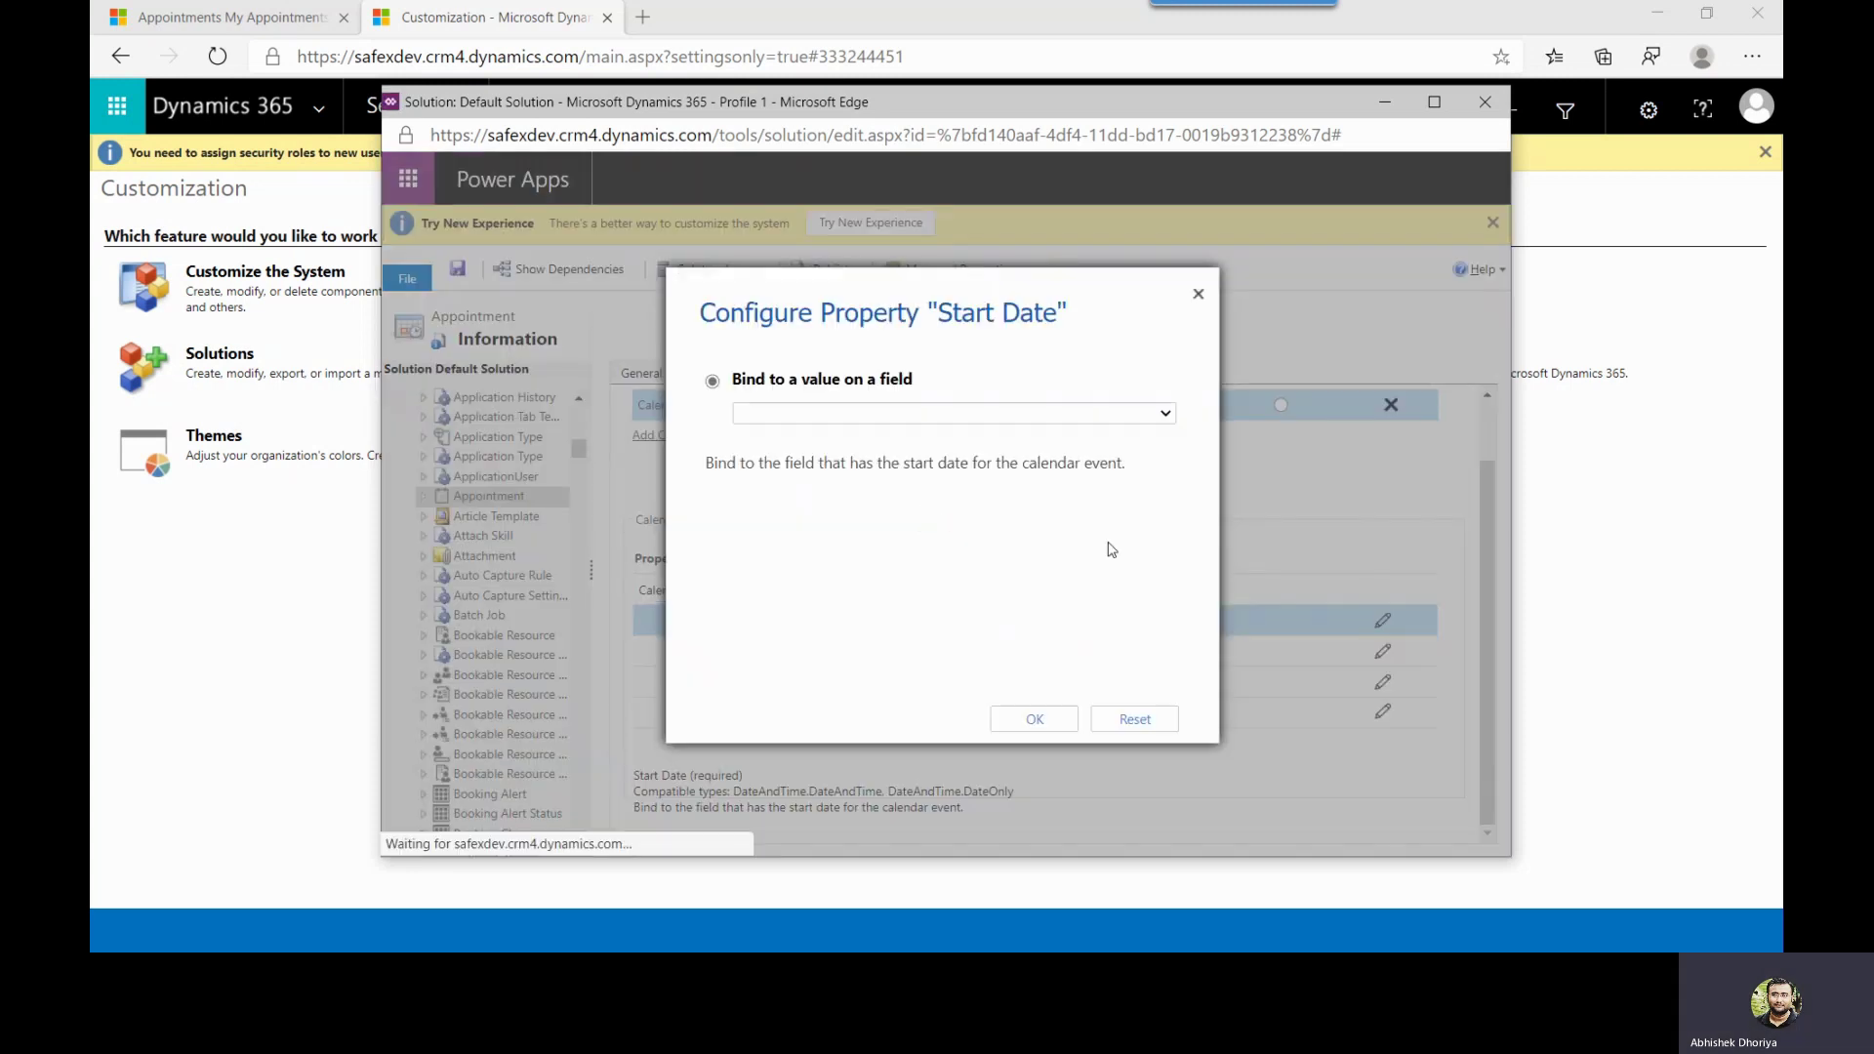
left_click(897, 423)
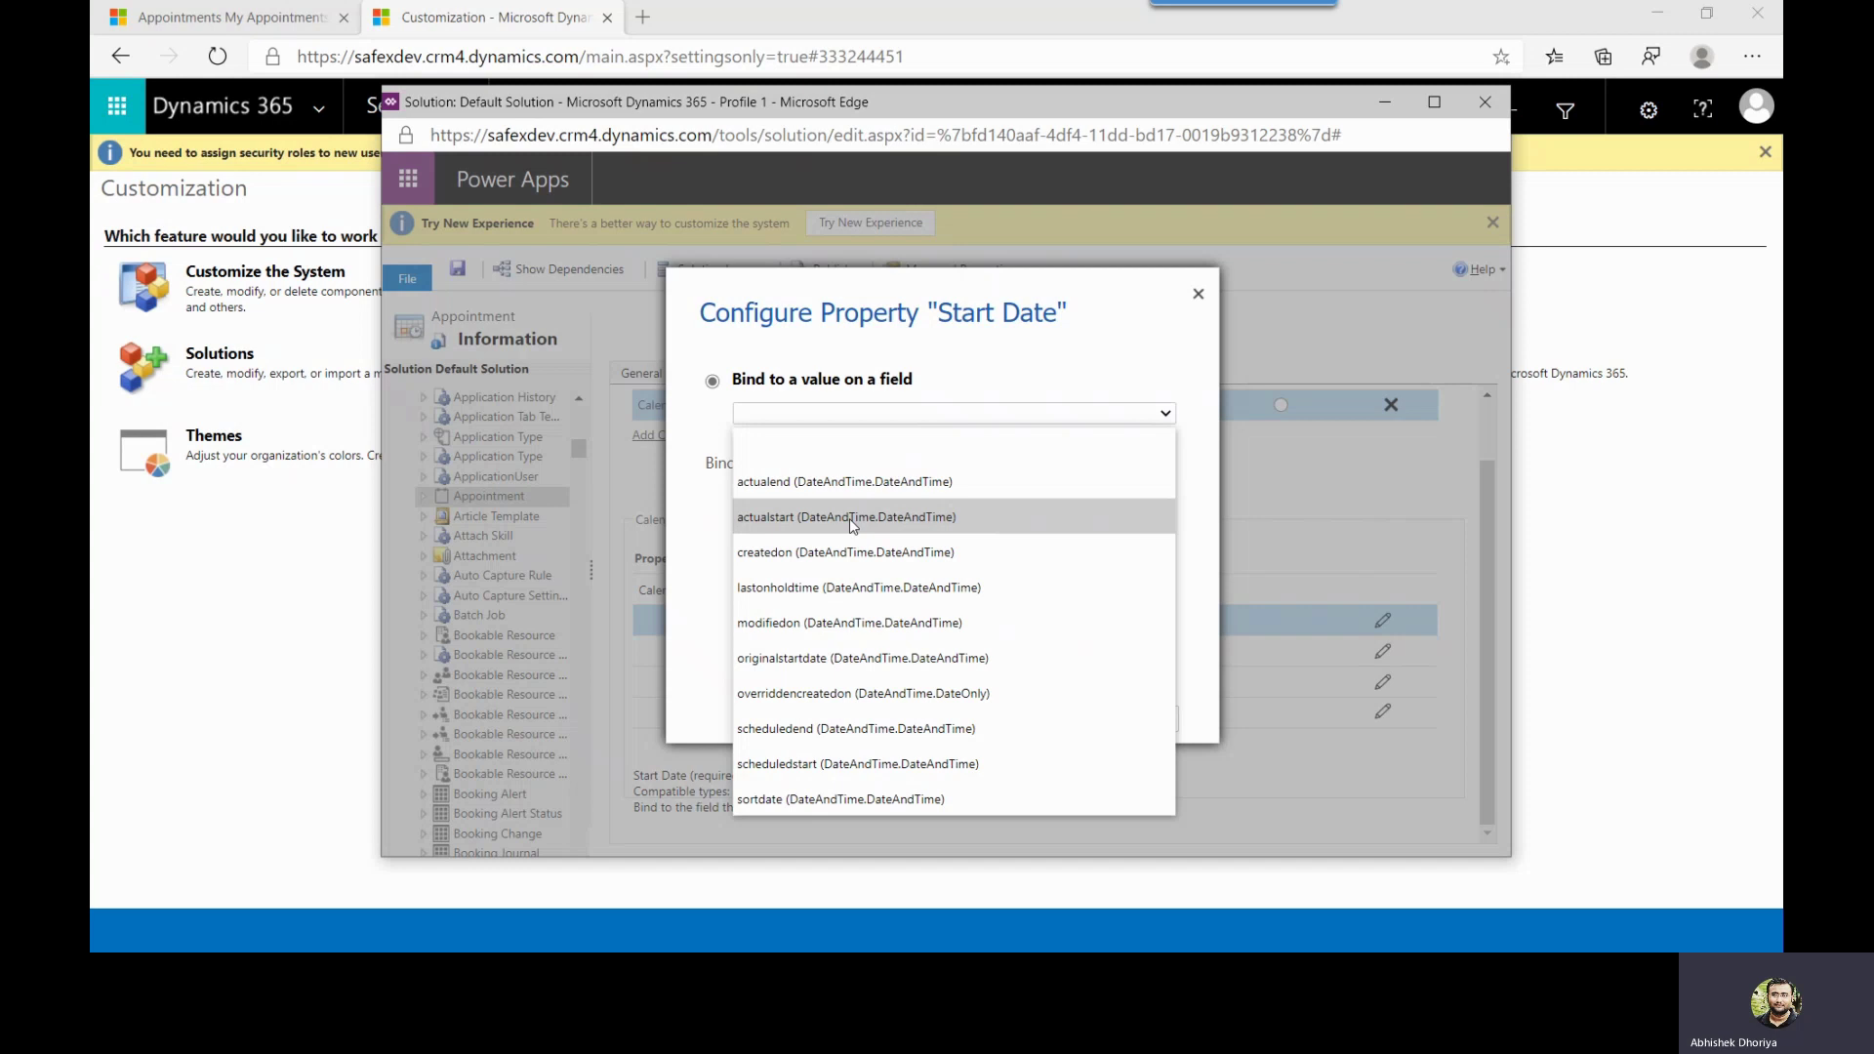
left_click(857, 763)
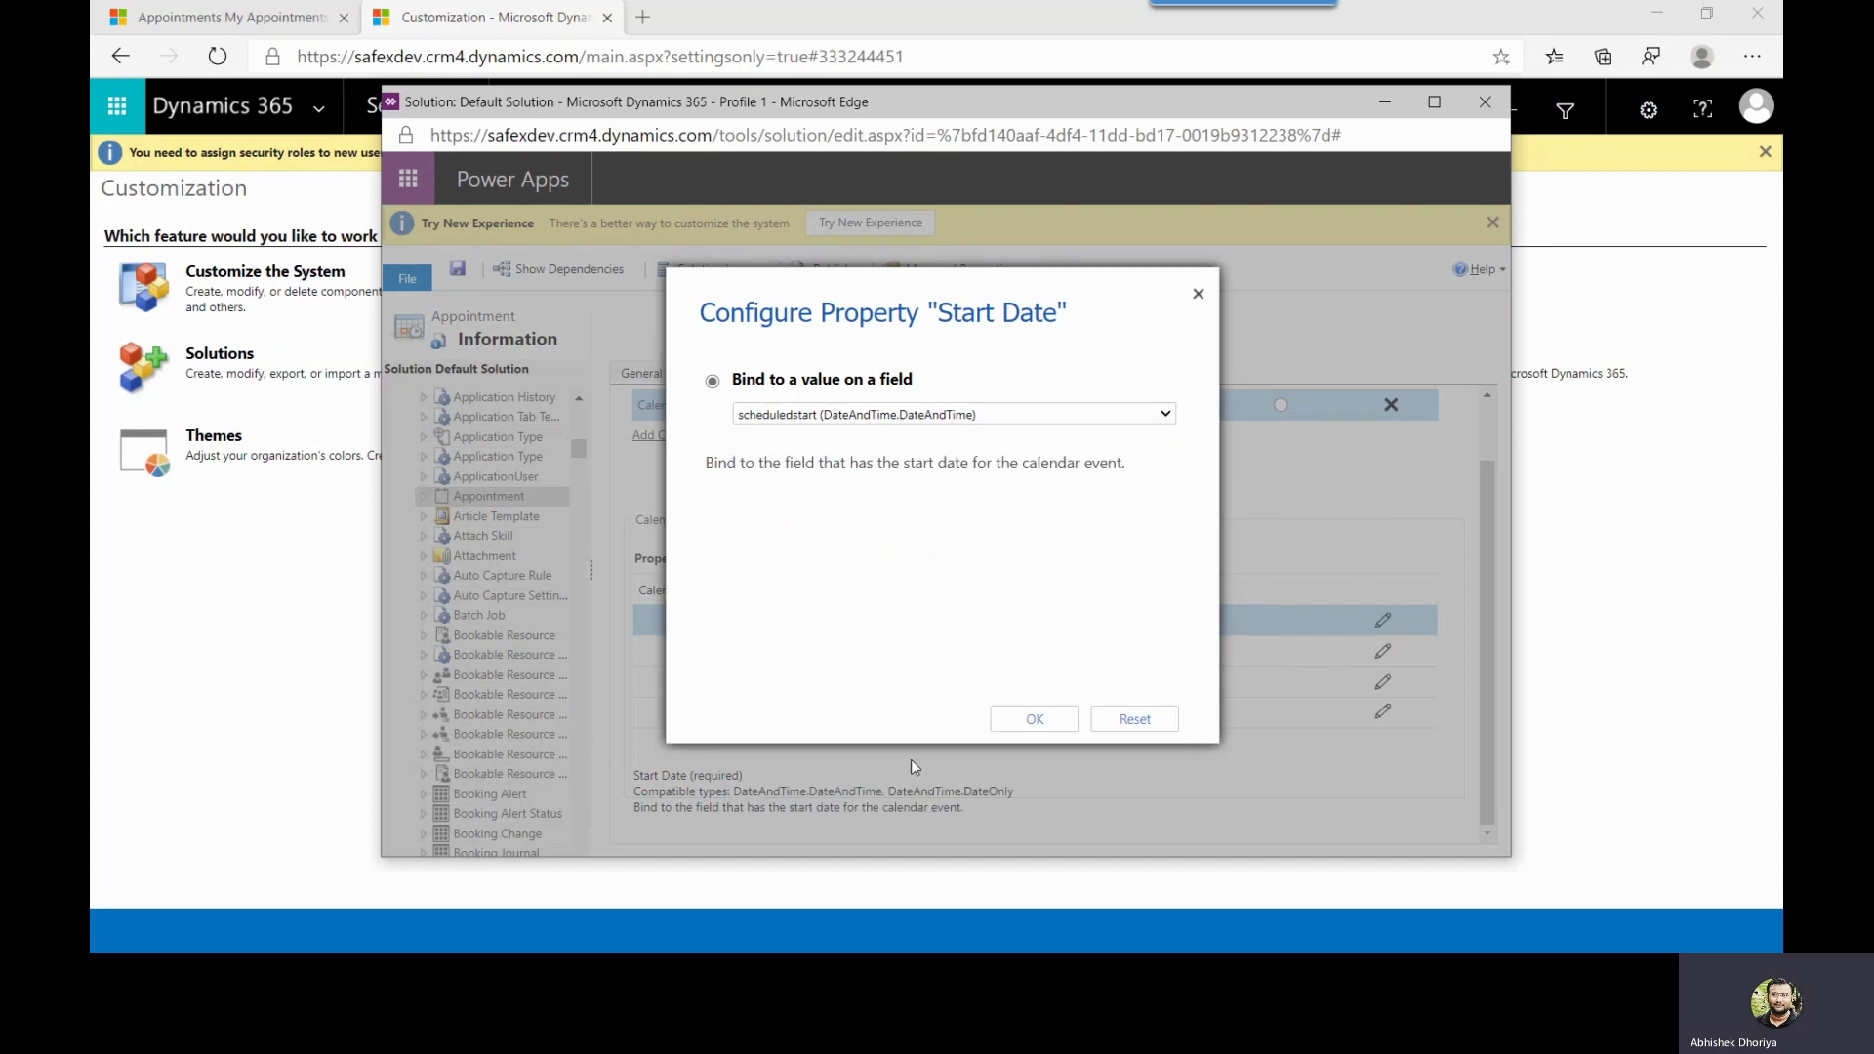
left_click(1014, 723)
Bind the End Date property to the scheduledend field.
left_click(1376, 658)
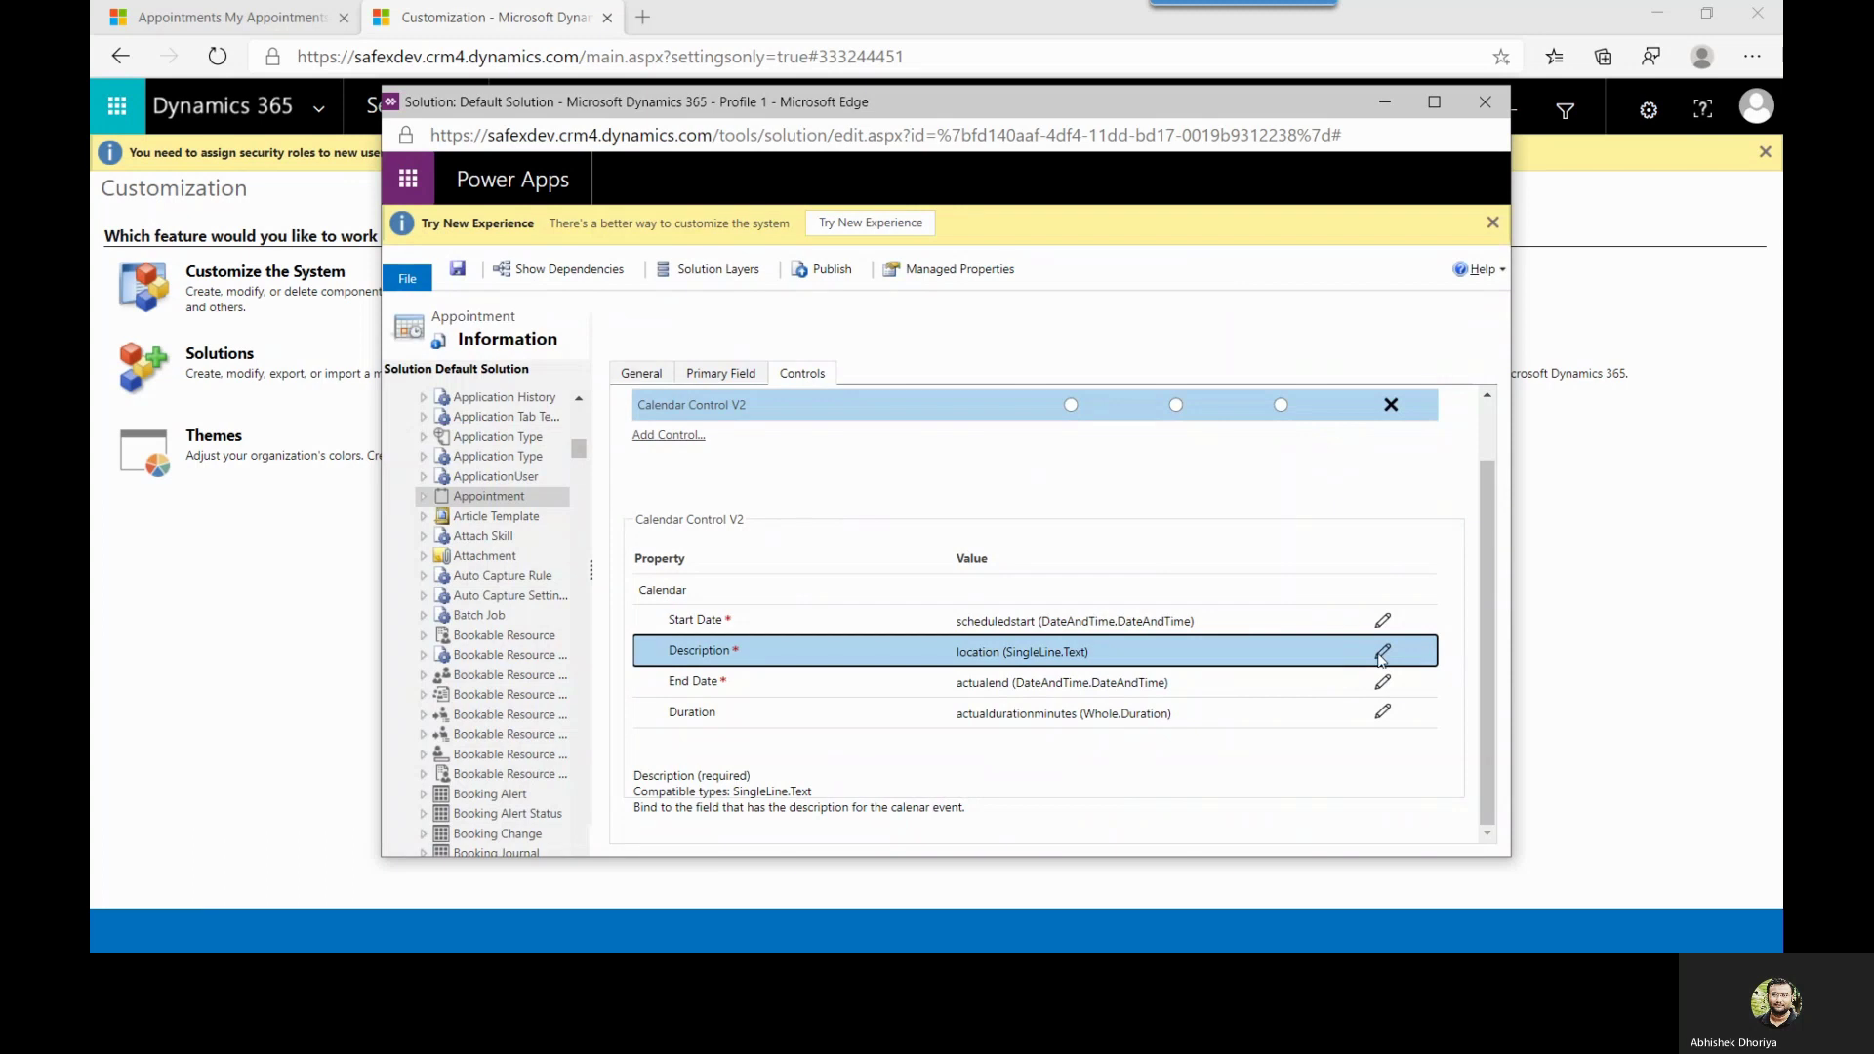
left_click(1383, 682)
left_click(804, 418)
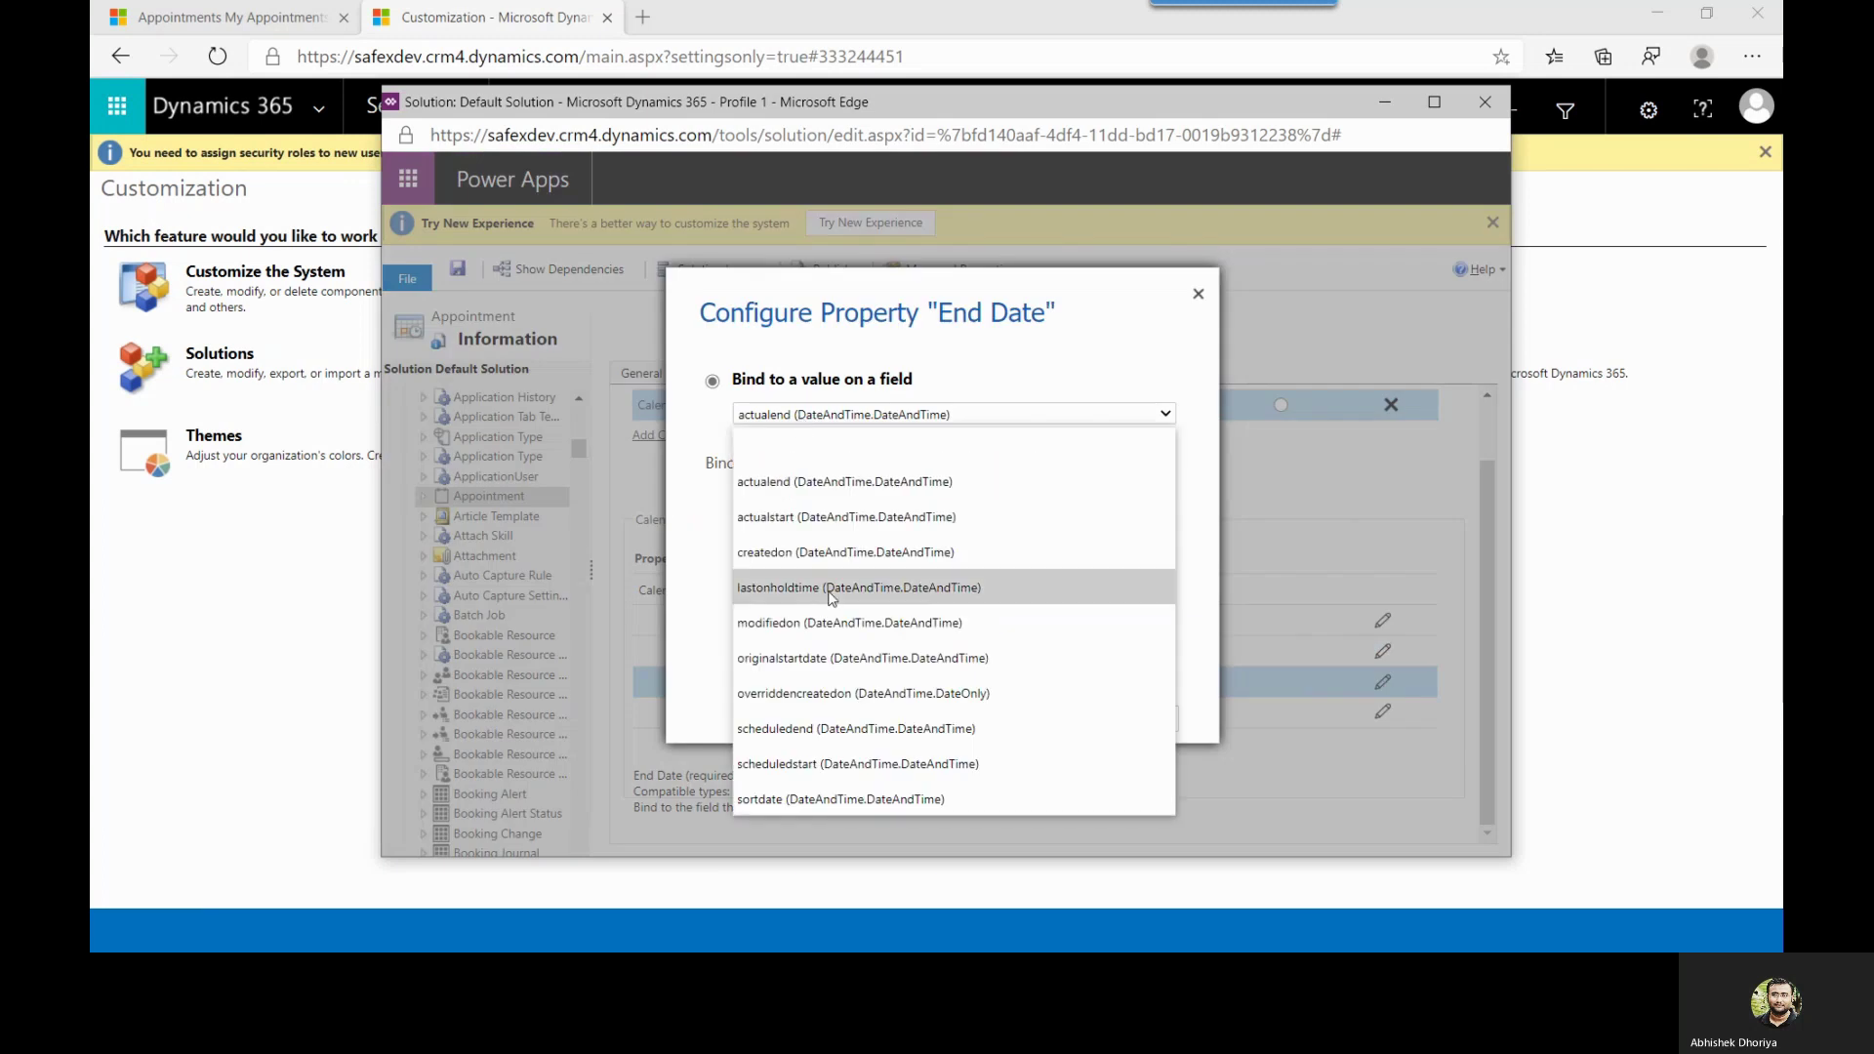
left_click(857, 728)
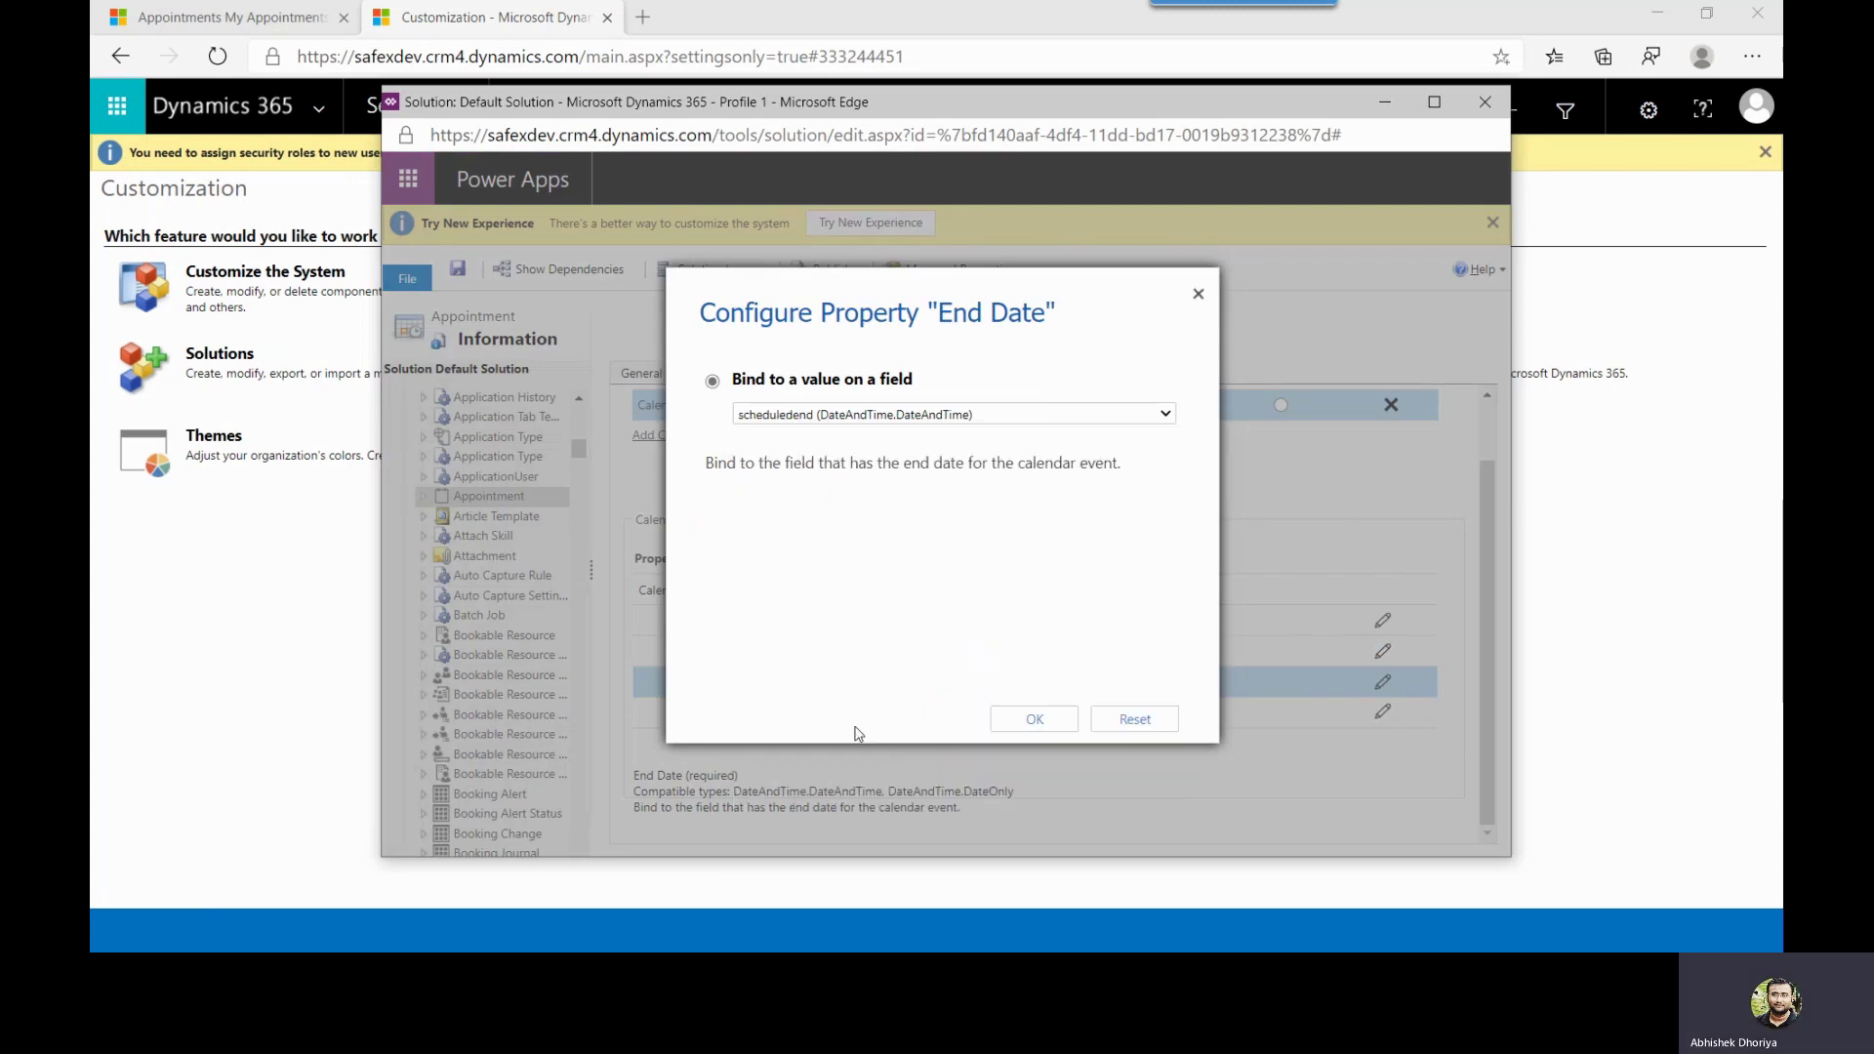
left_click(1033, 719)
Bind the Duration property to scheduleddurationminutes.
left_click(1383, 714)
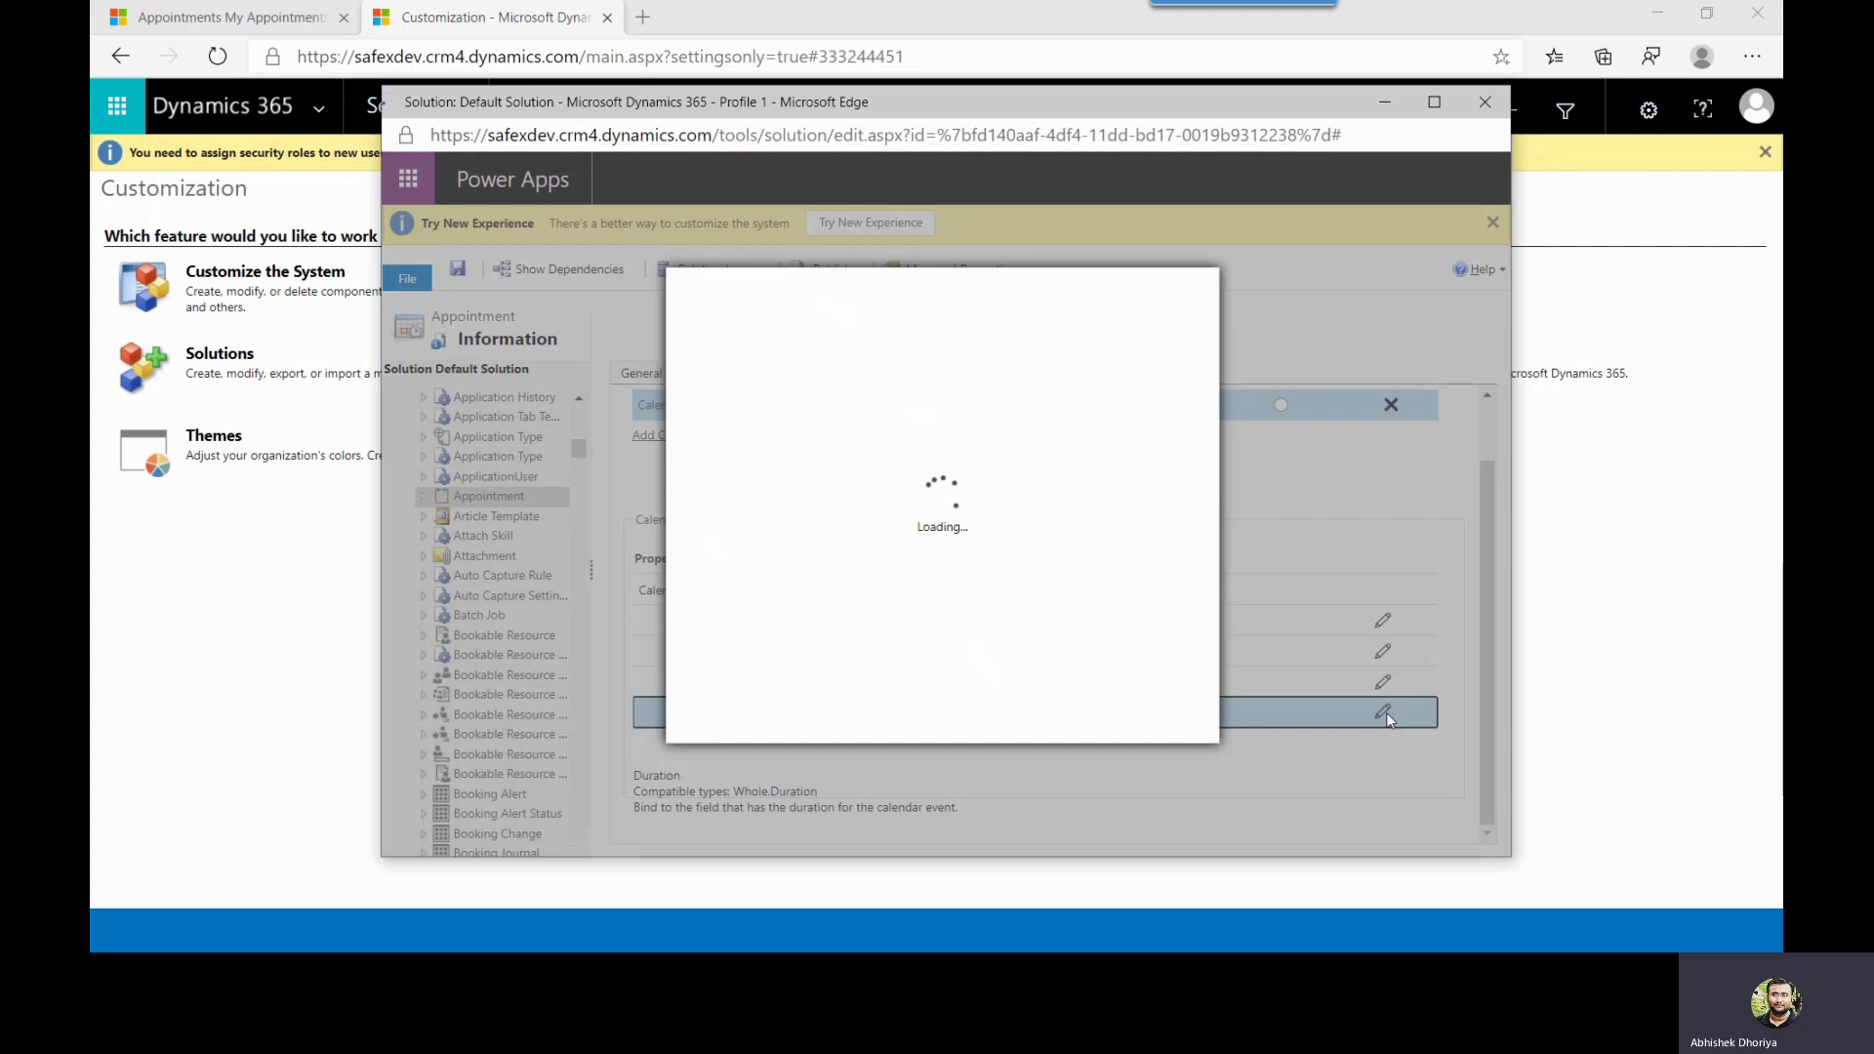
left_click(828, 417)
left_click(834, 515)
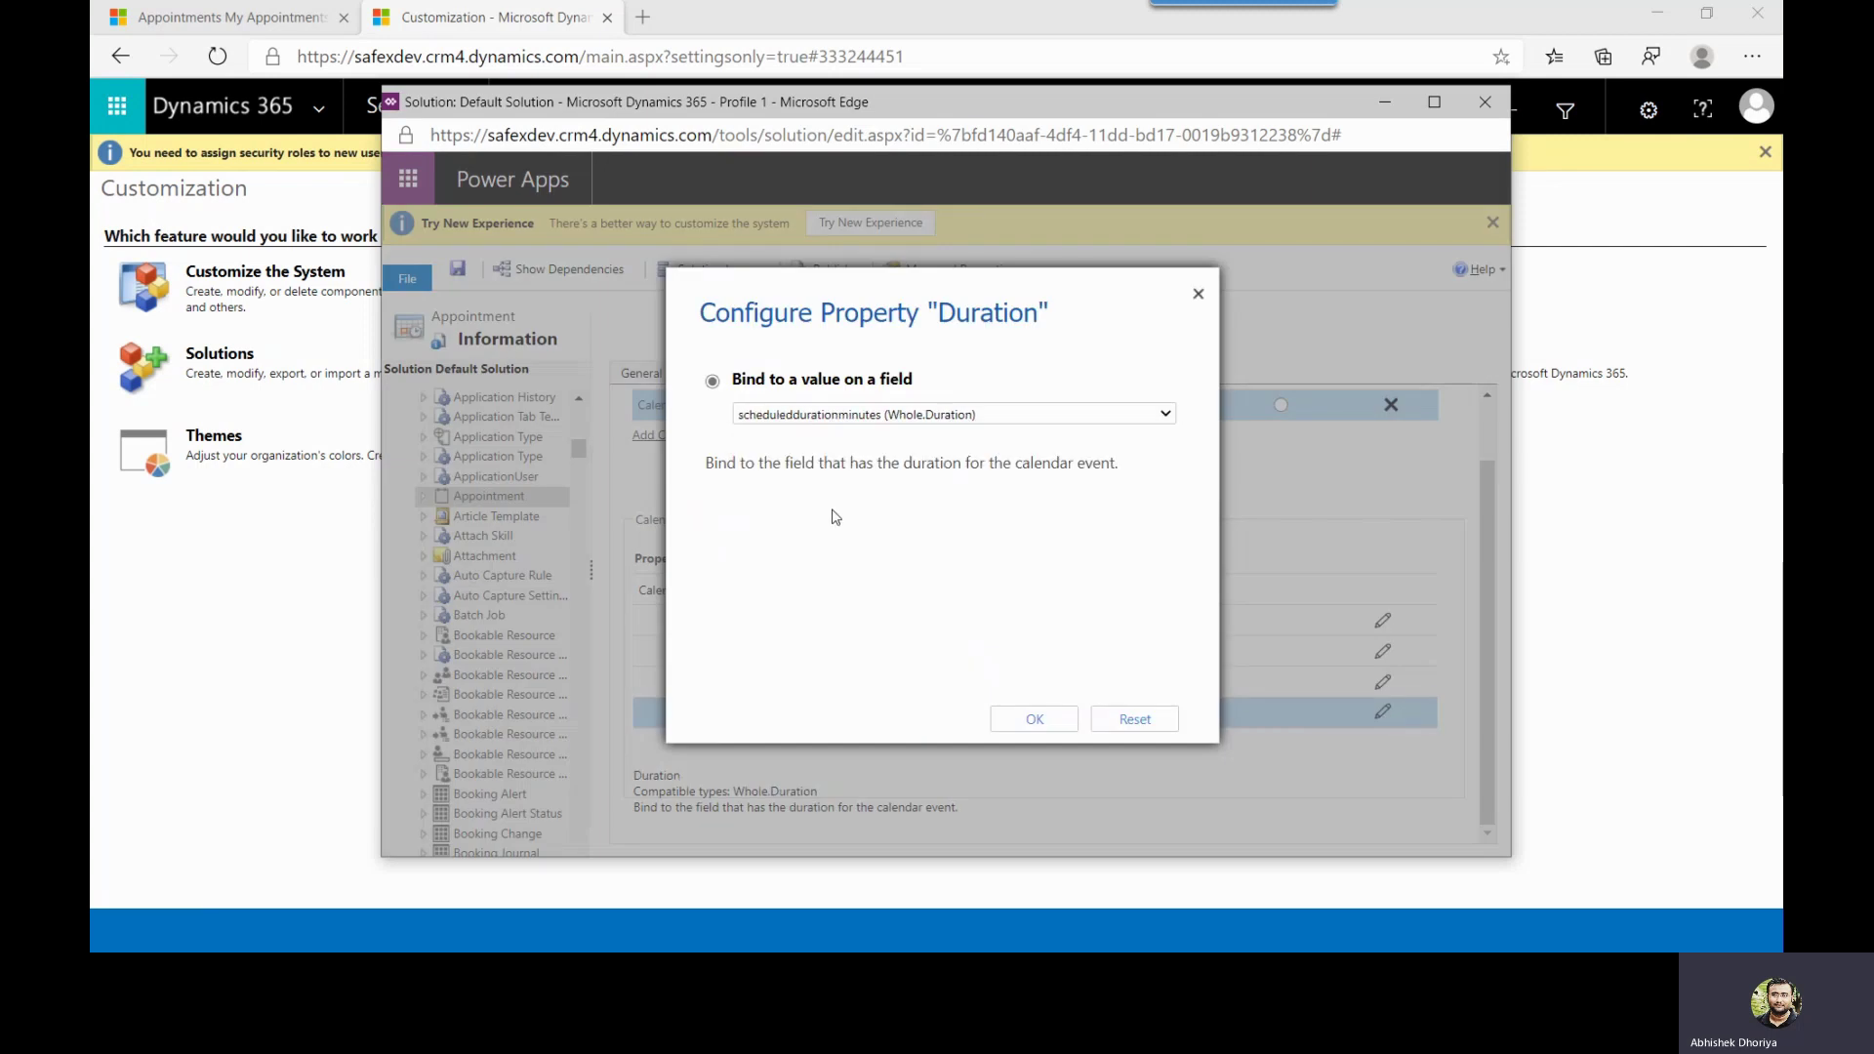
left_click(1034, 719)
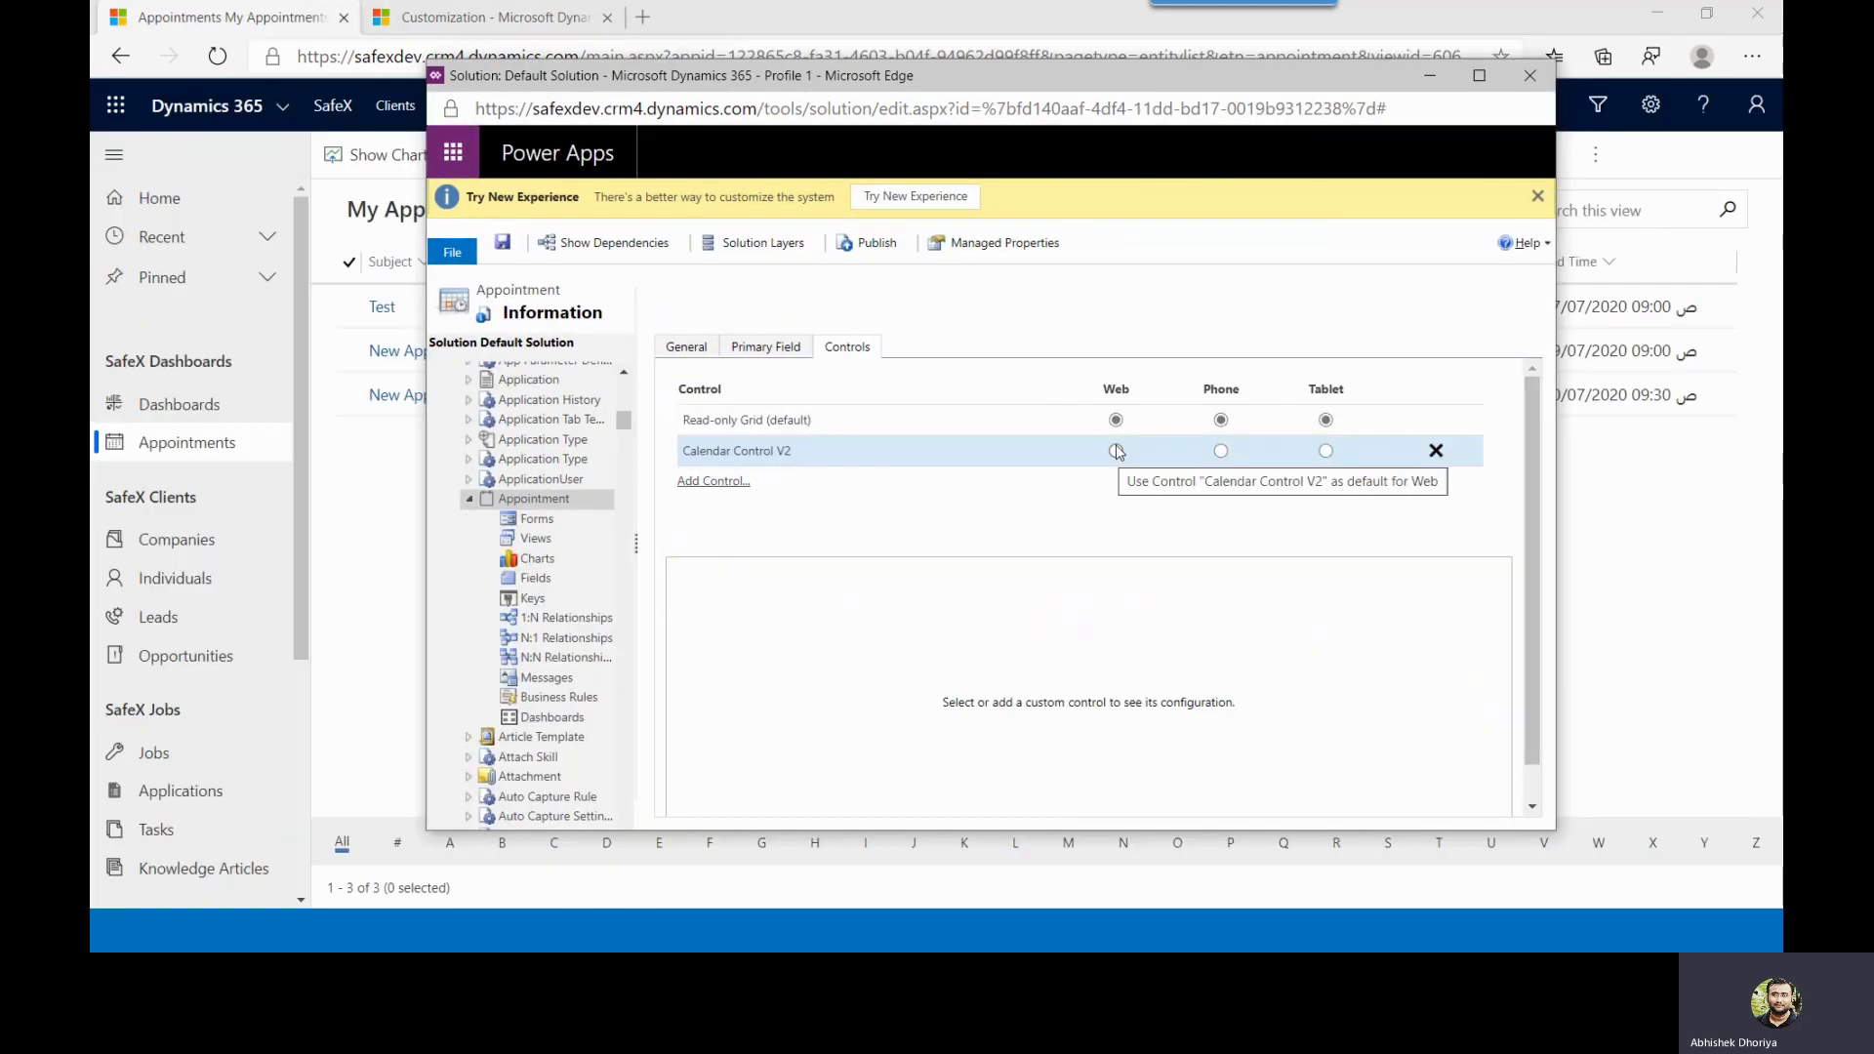
Choose Calendar Control V2 as the Appointment control for web, phone and tablet.
left_click(1118, 451)
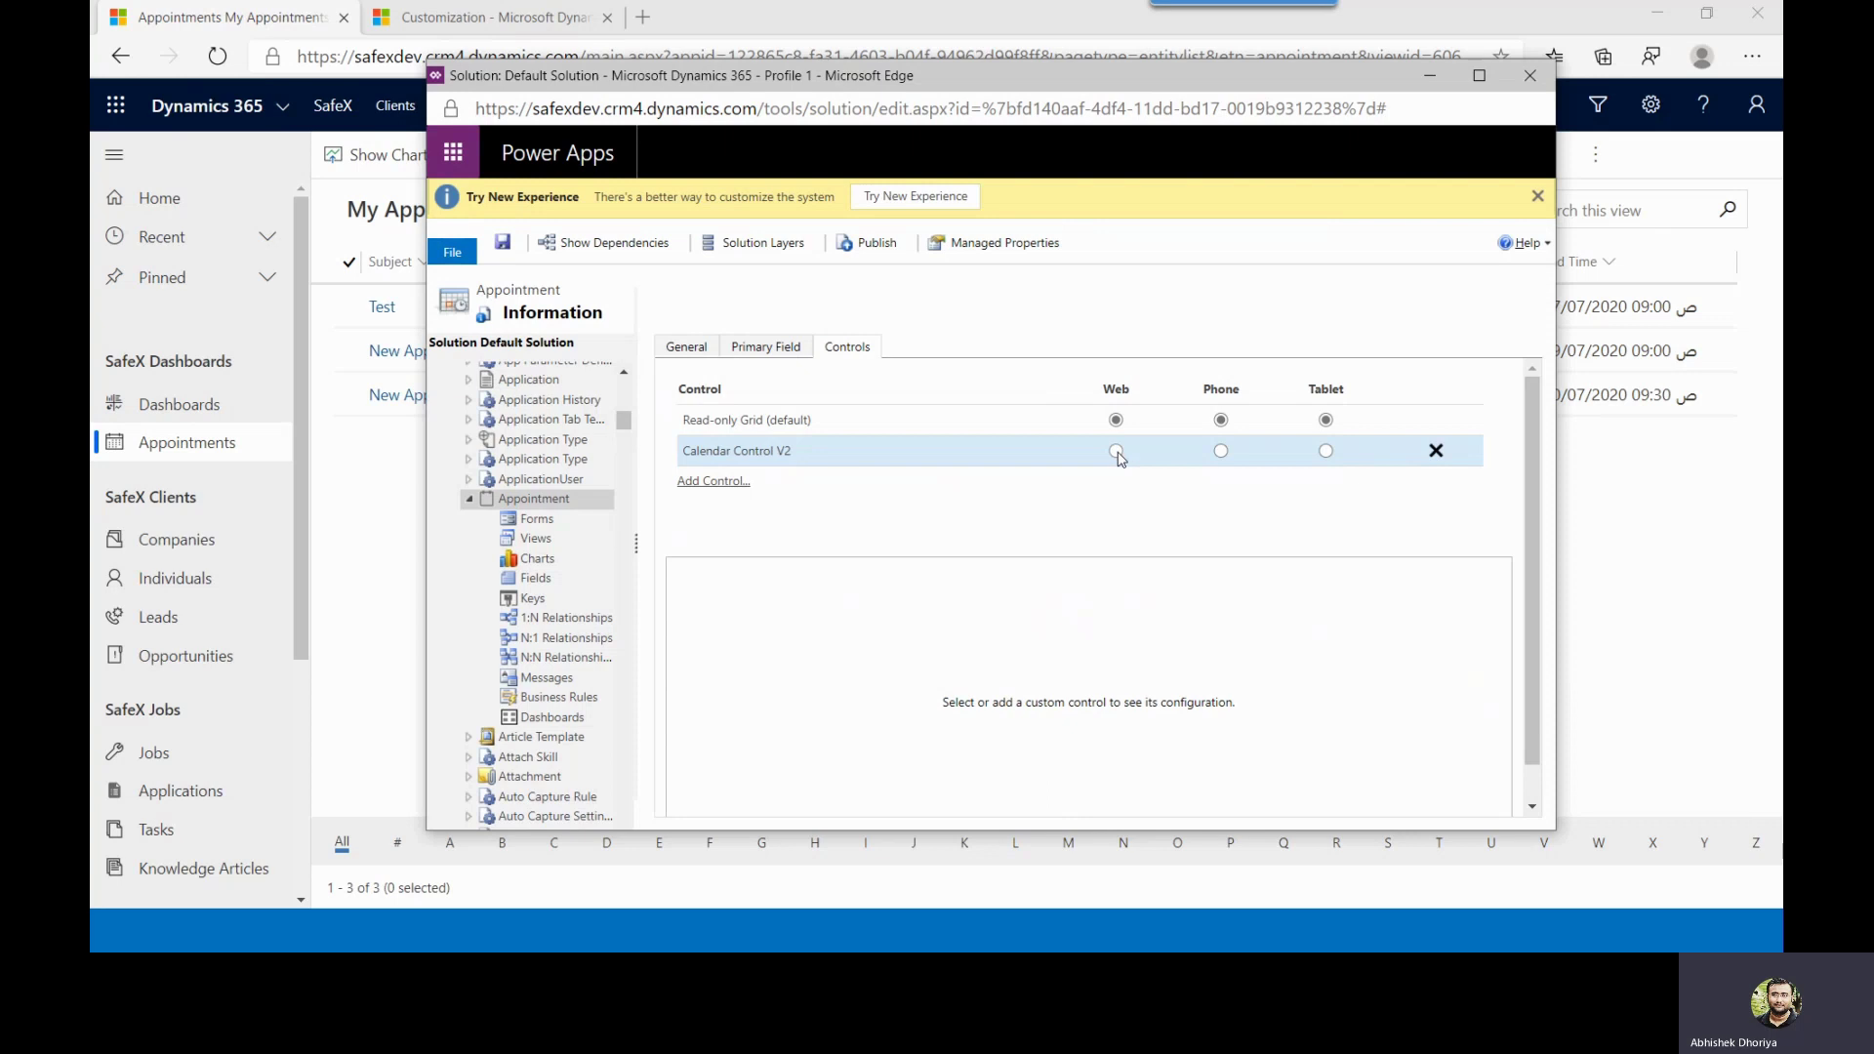
left_click(1224, 452)
left_click(1328, 453)
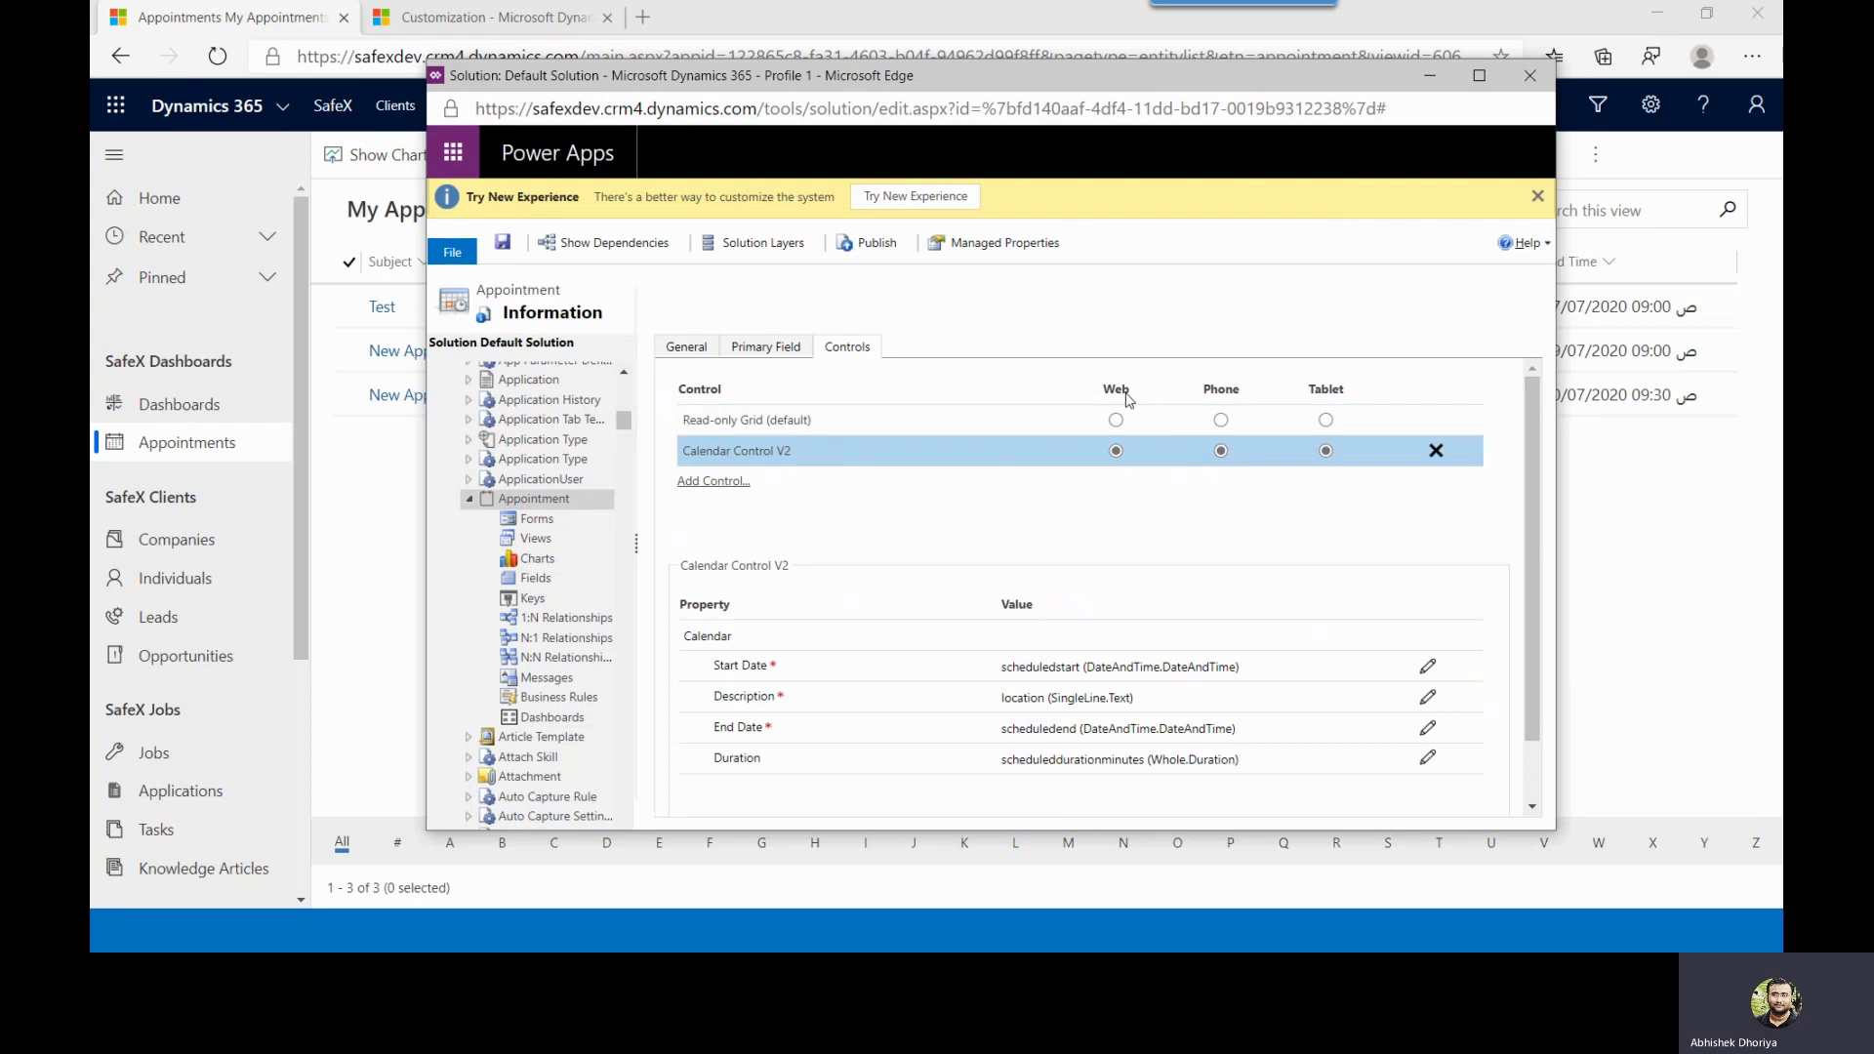
scroll(1098, 598, "down", 1)
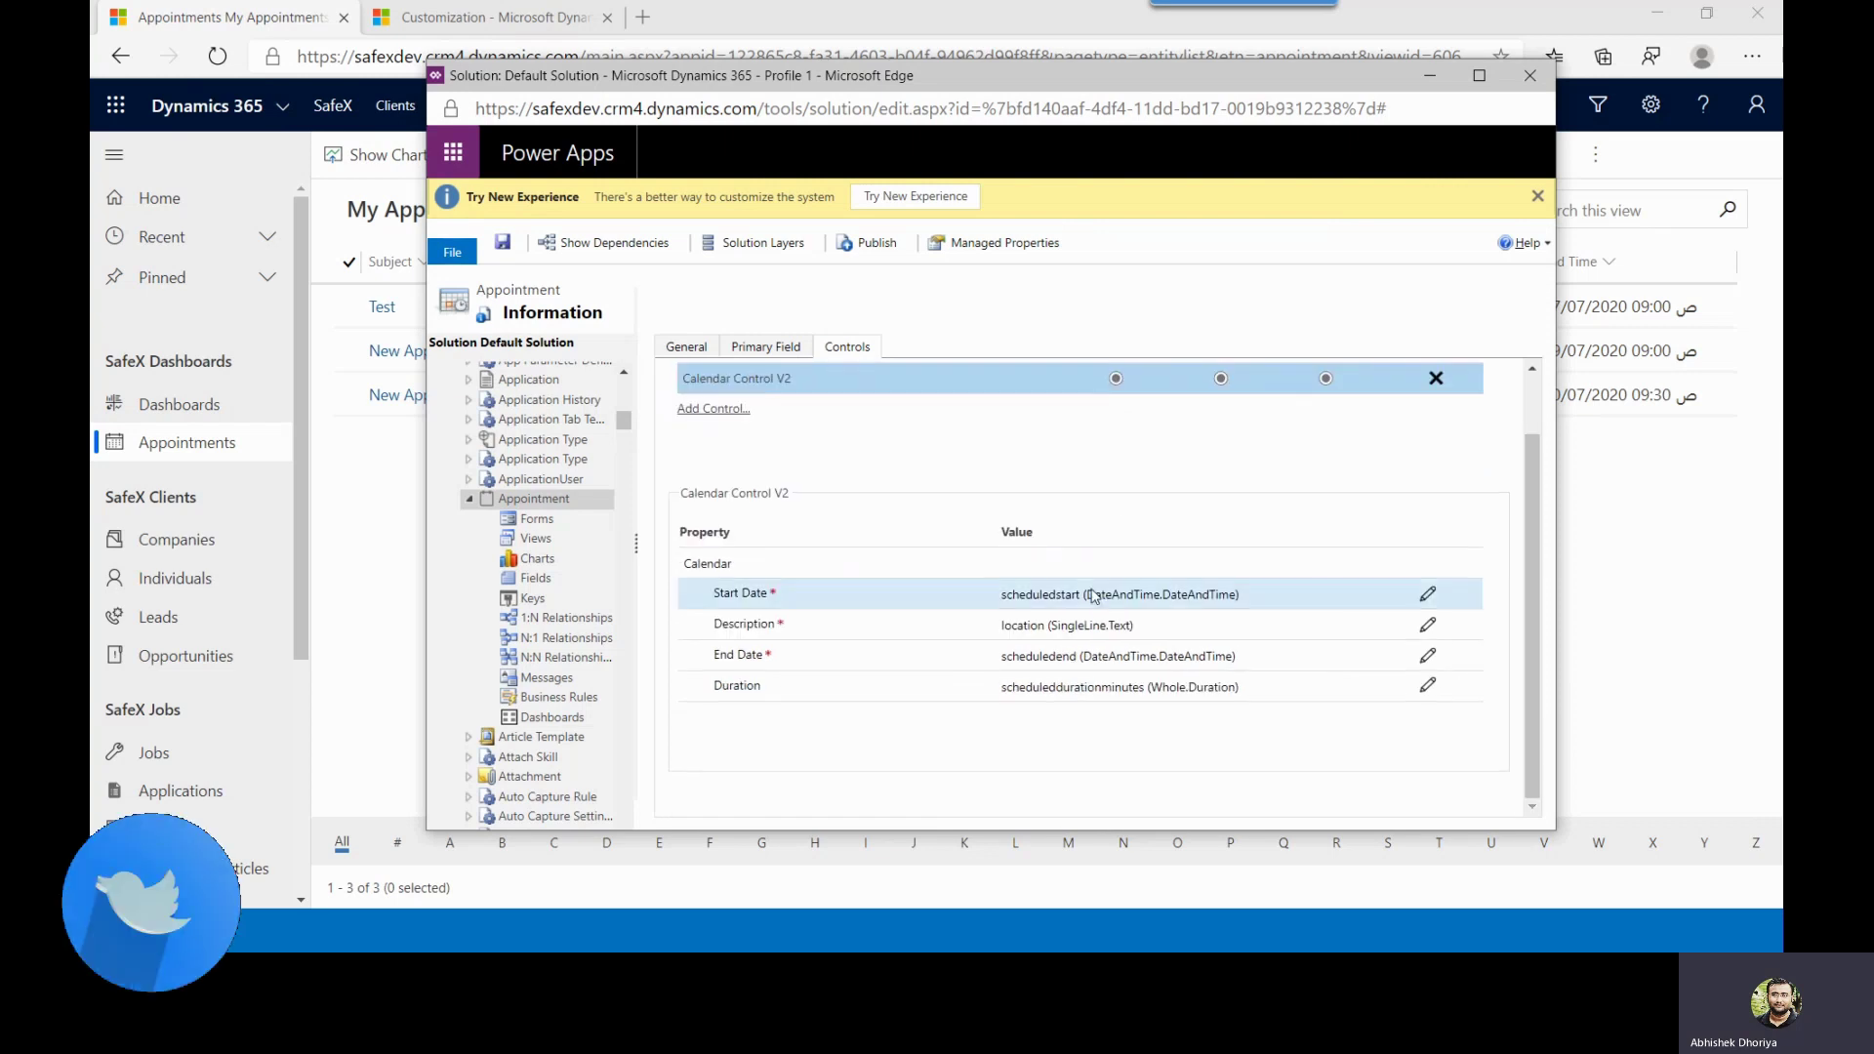
scroll(1093, 597, "up", 1)
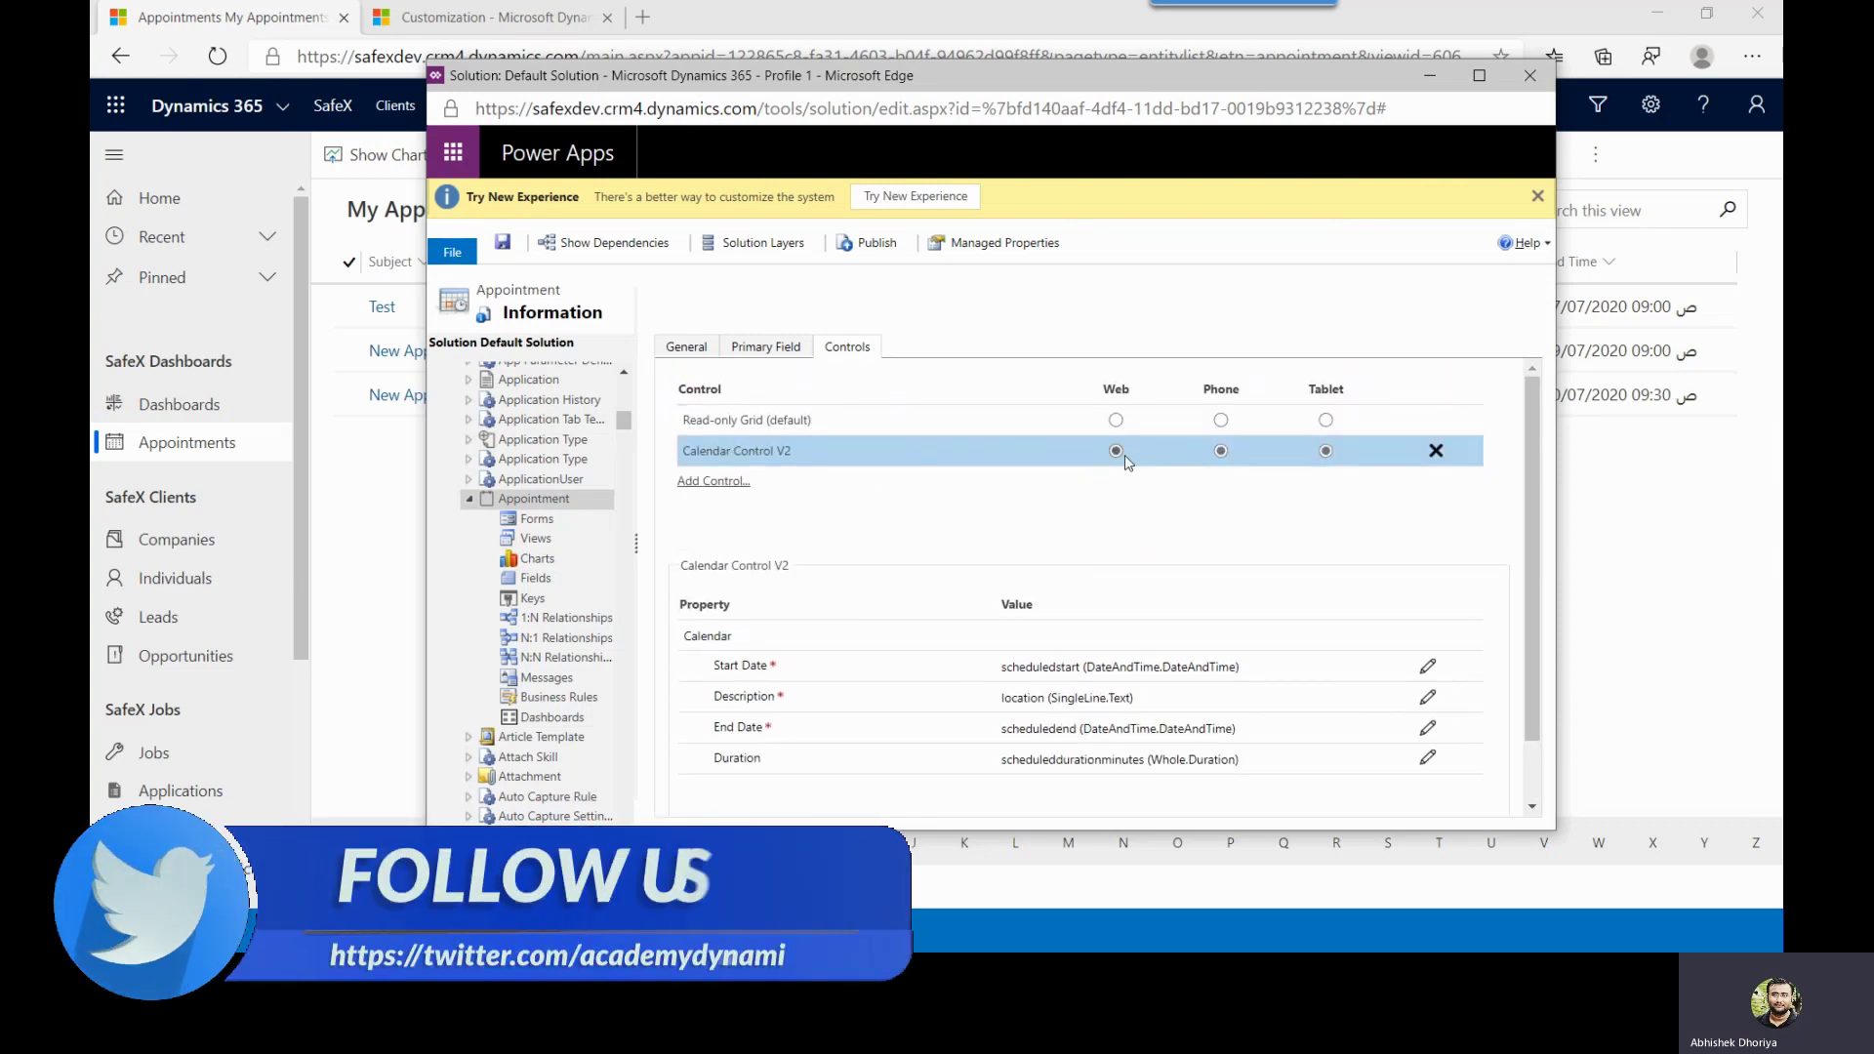
Save and publish the Appointment entity customization, then reload the Appointments page.
left_click(505, 245)
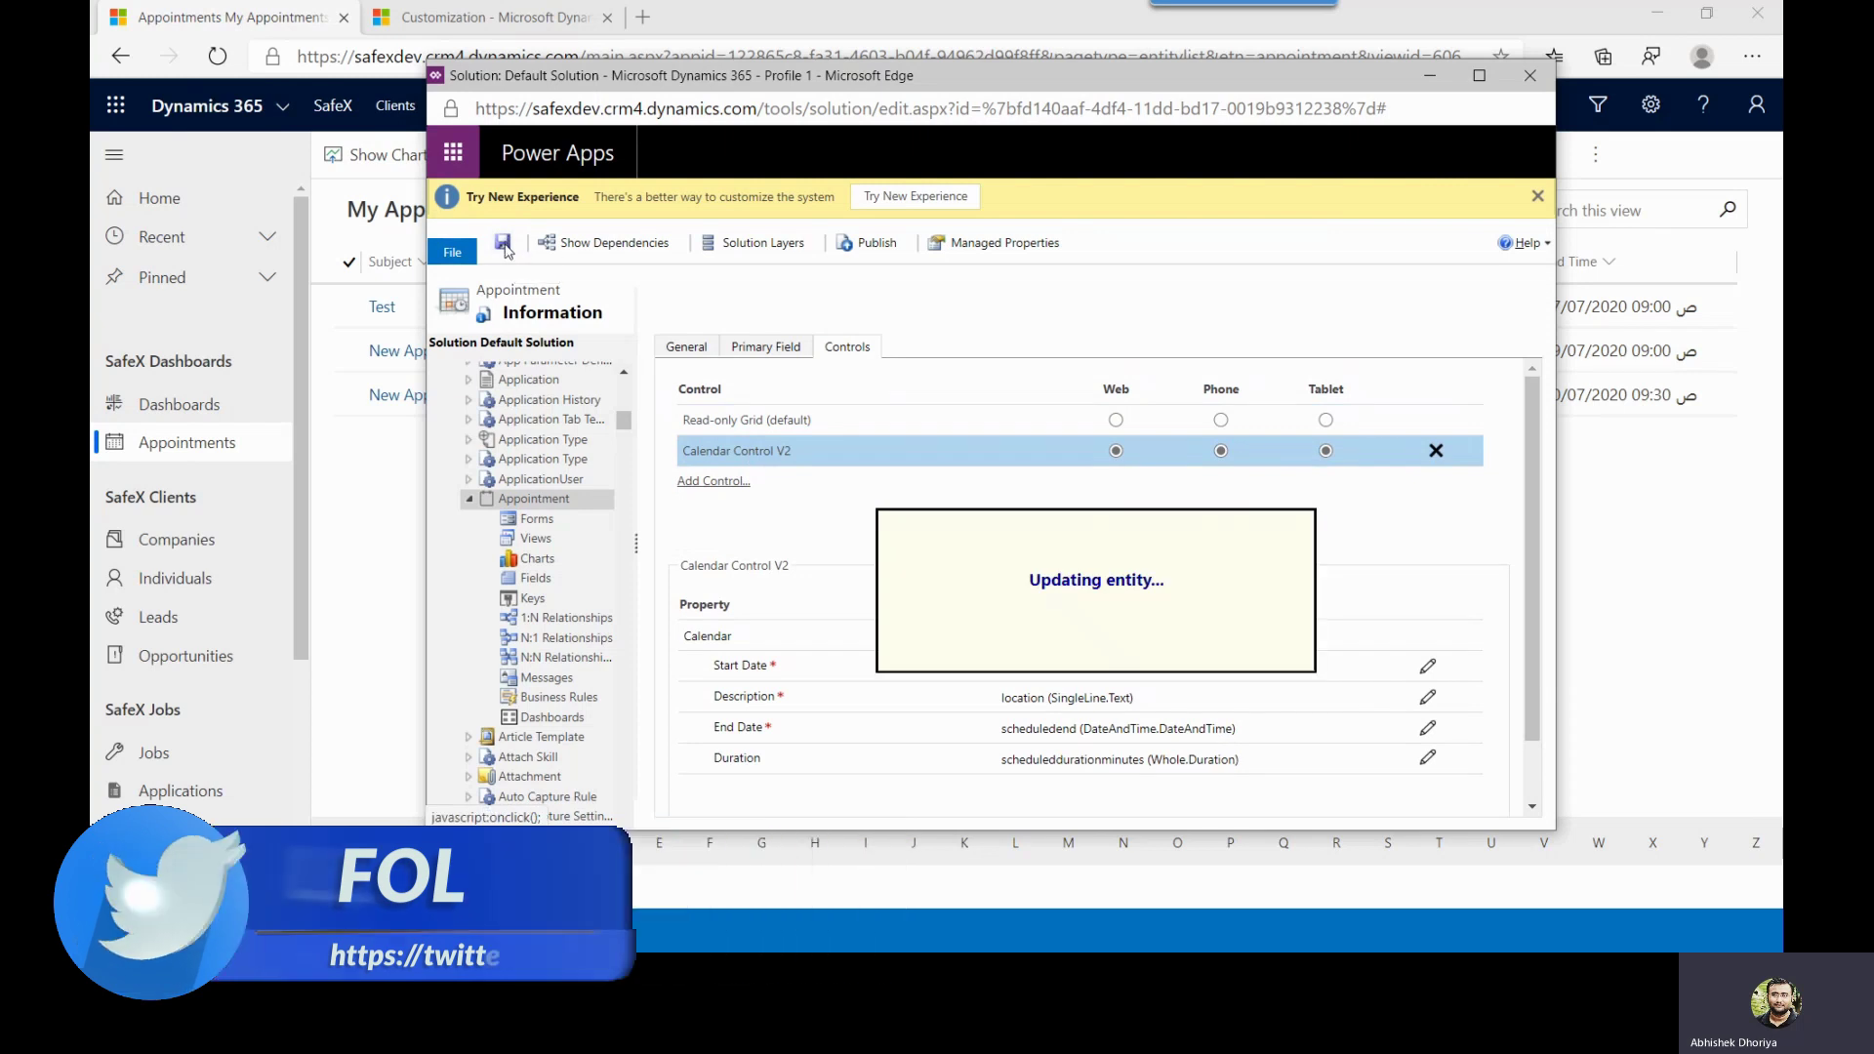
left_click(867, 243)
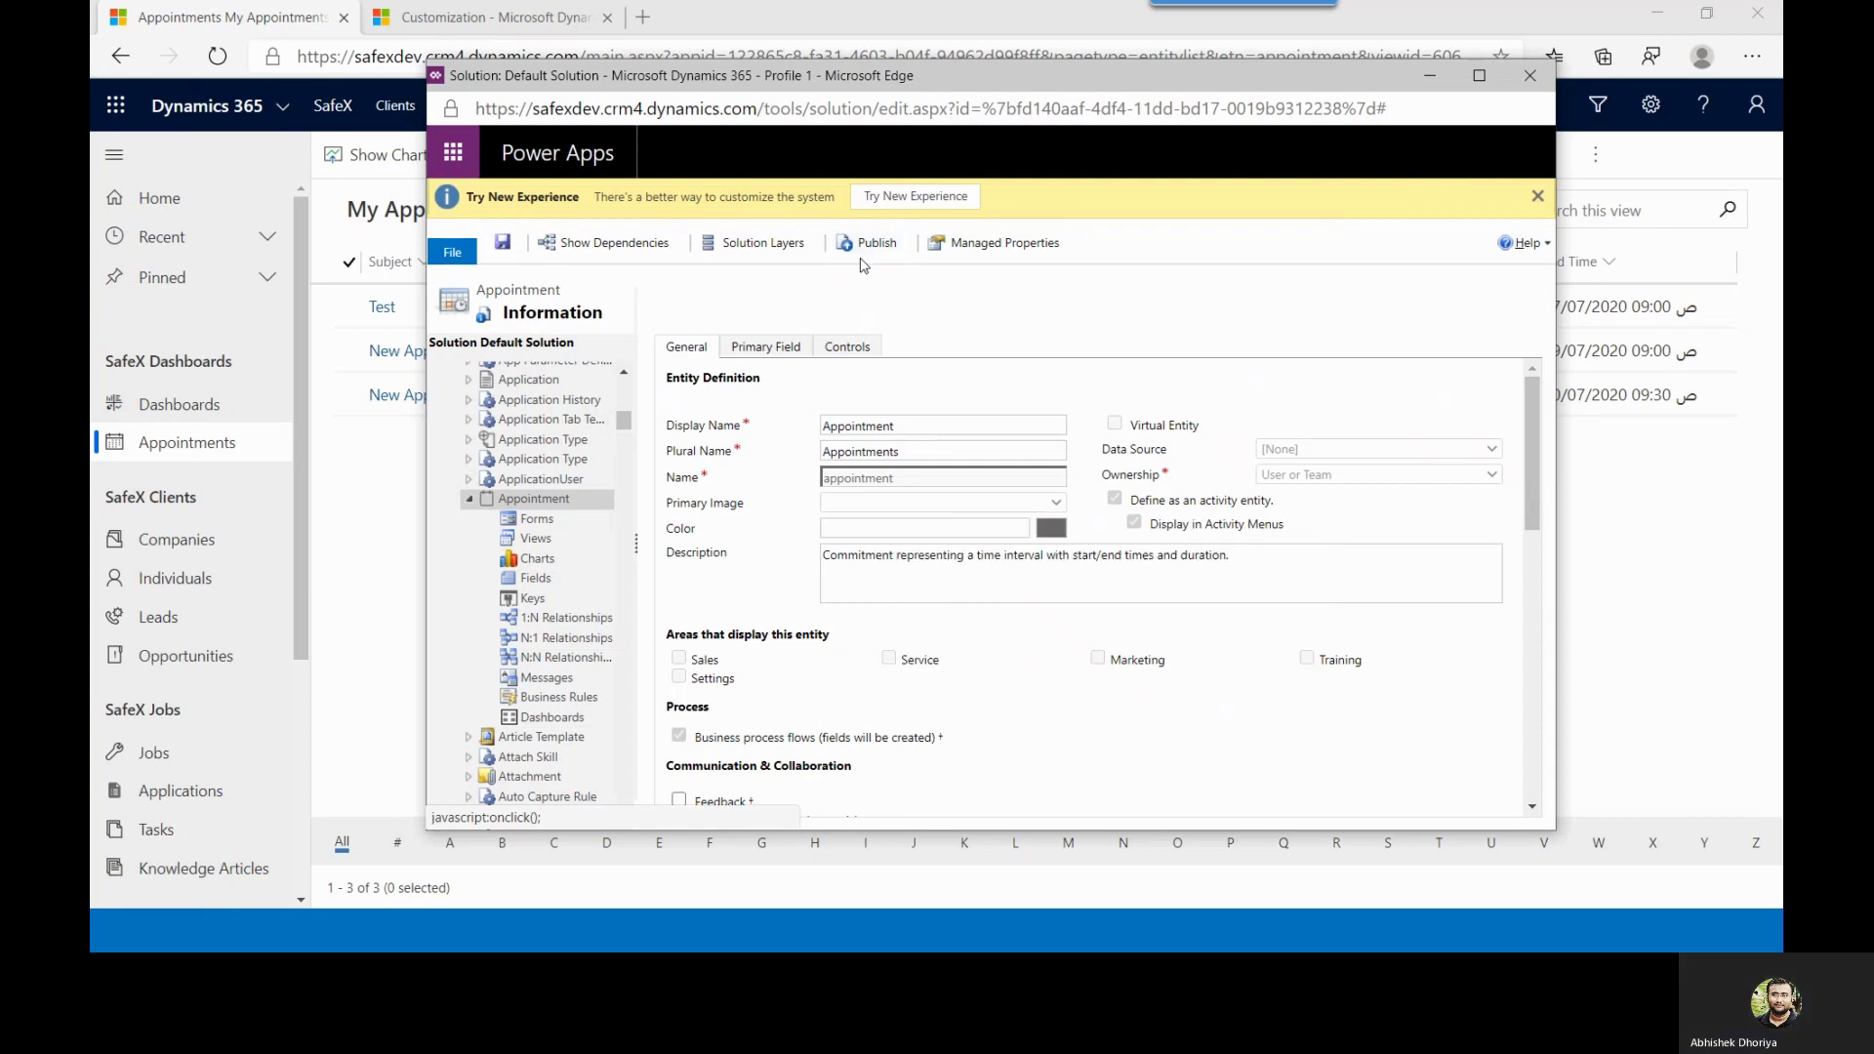
left_click(205, 62)
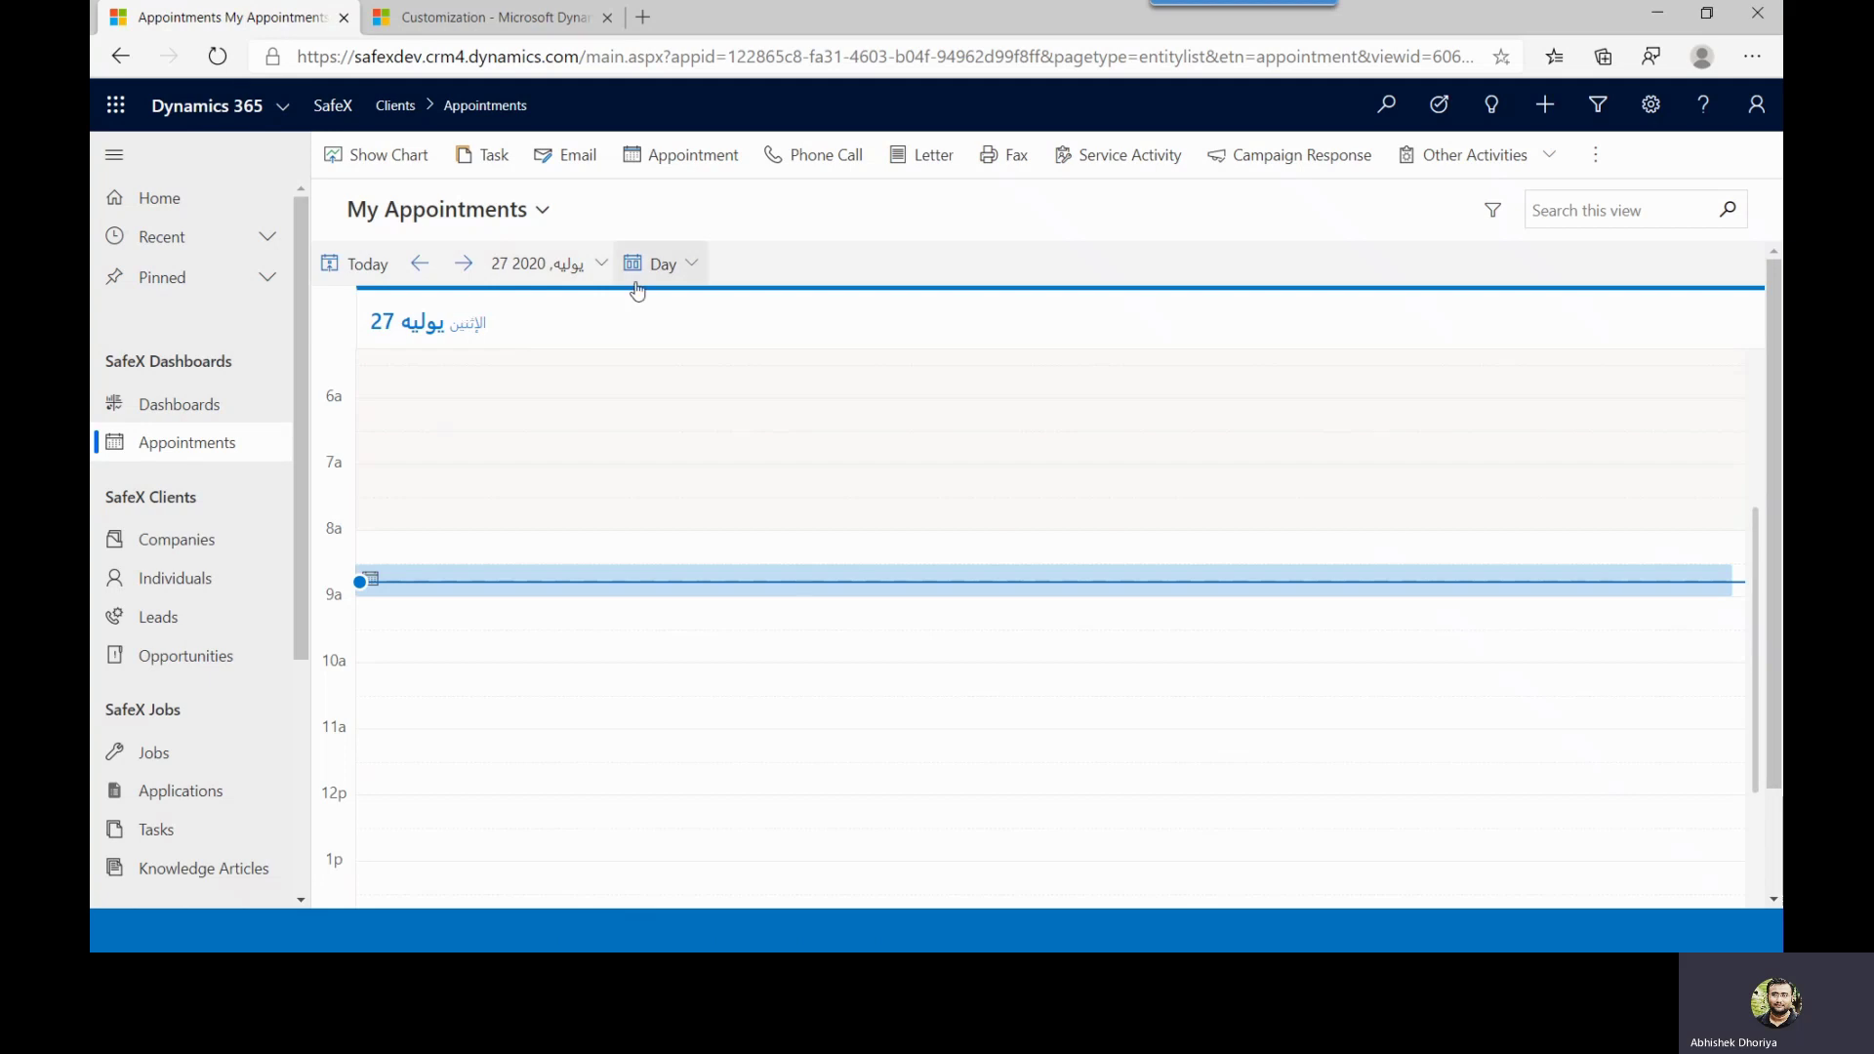
Compare the calendar's Month layout with its Week grid layout.
left_click(689, 273)
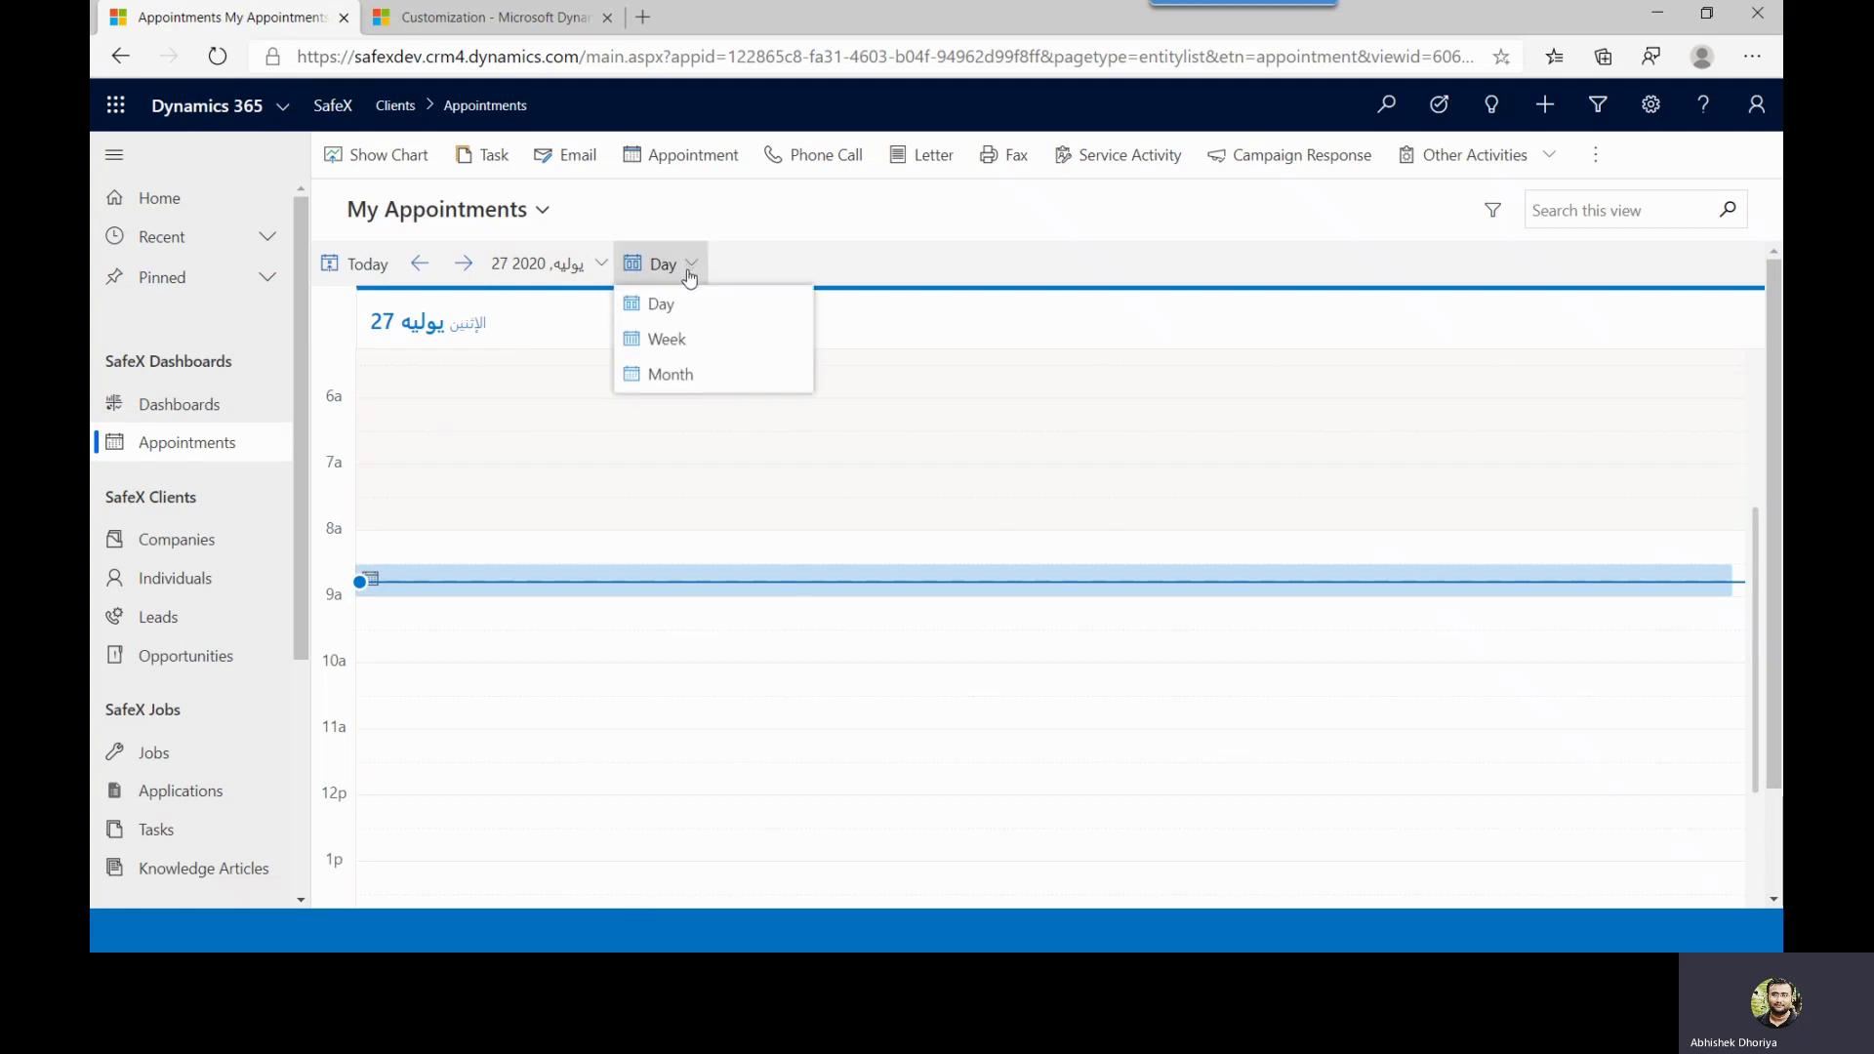
left_click(670, 375)
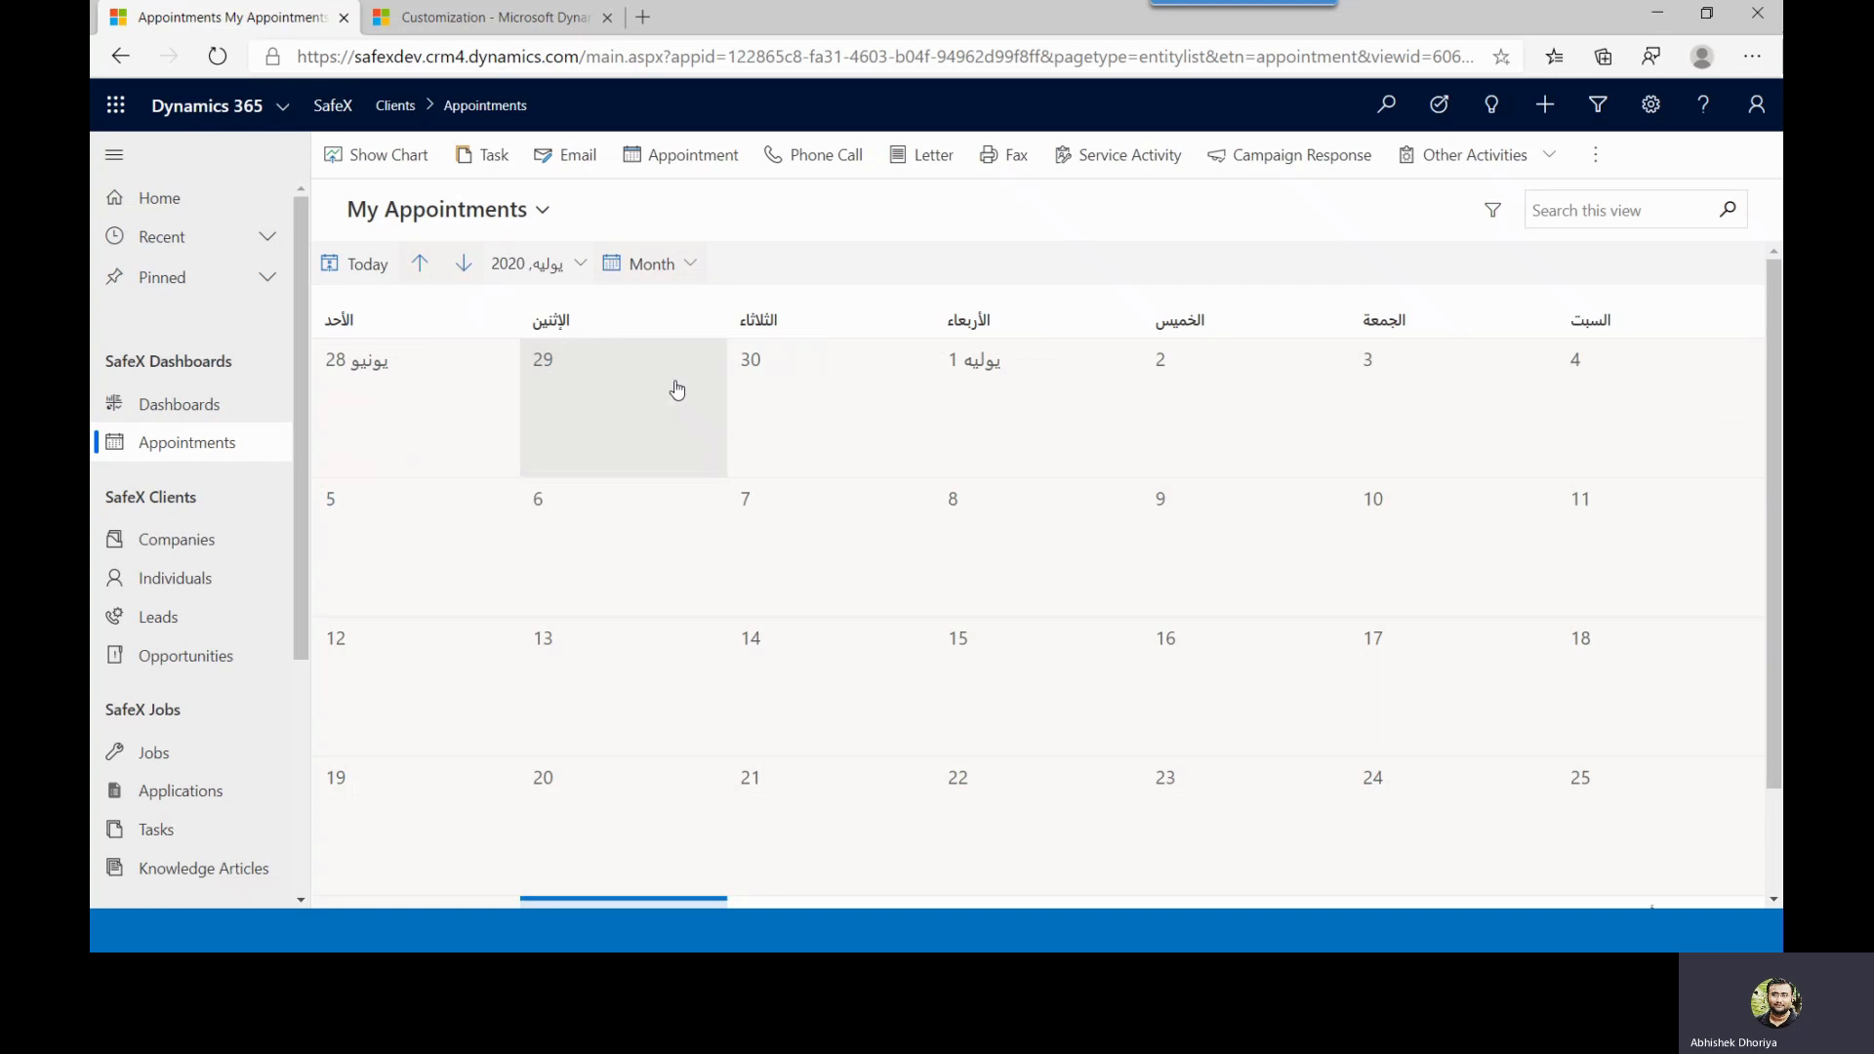
scroll(787, 503, "down", 2)
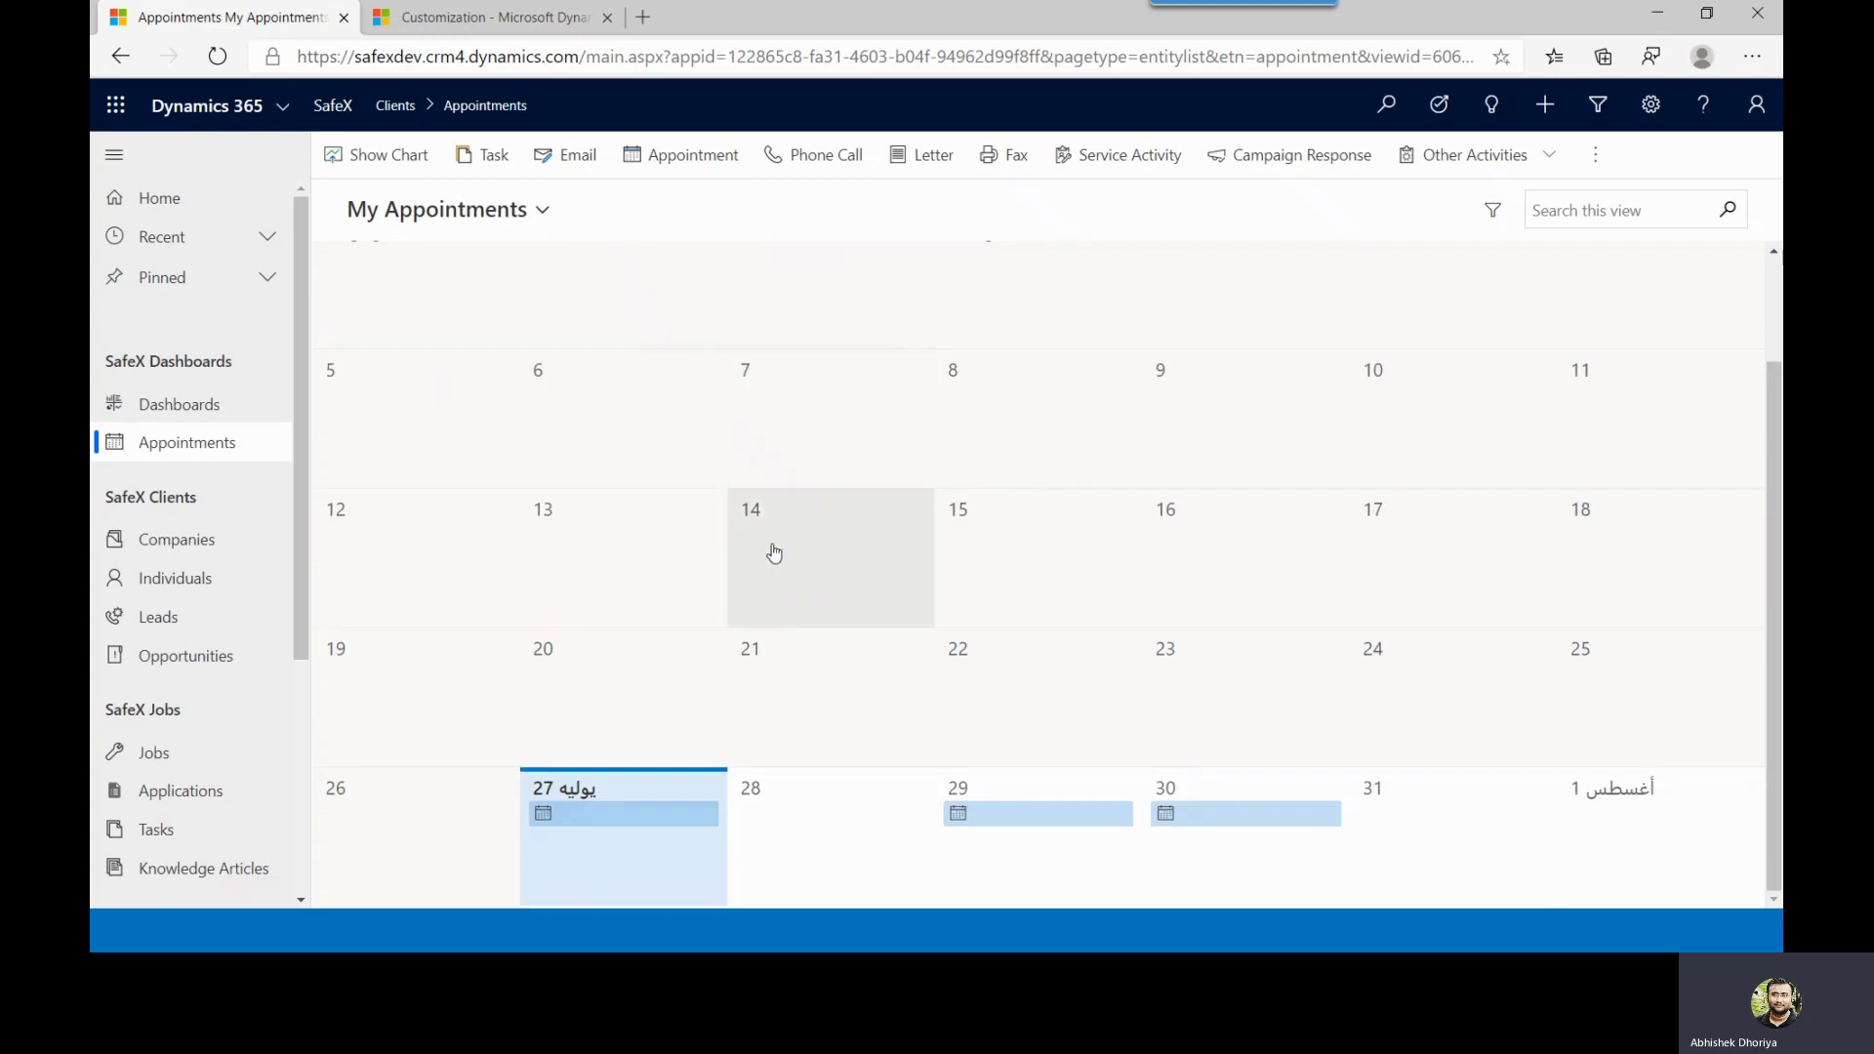
scroll(747, 468, "up", 2)
left_click(675, 279)
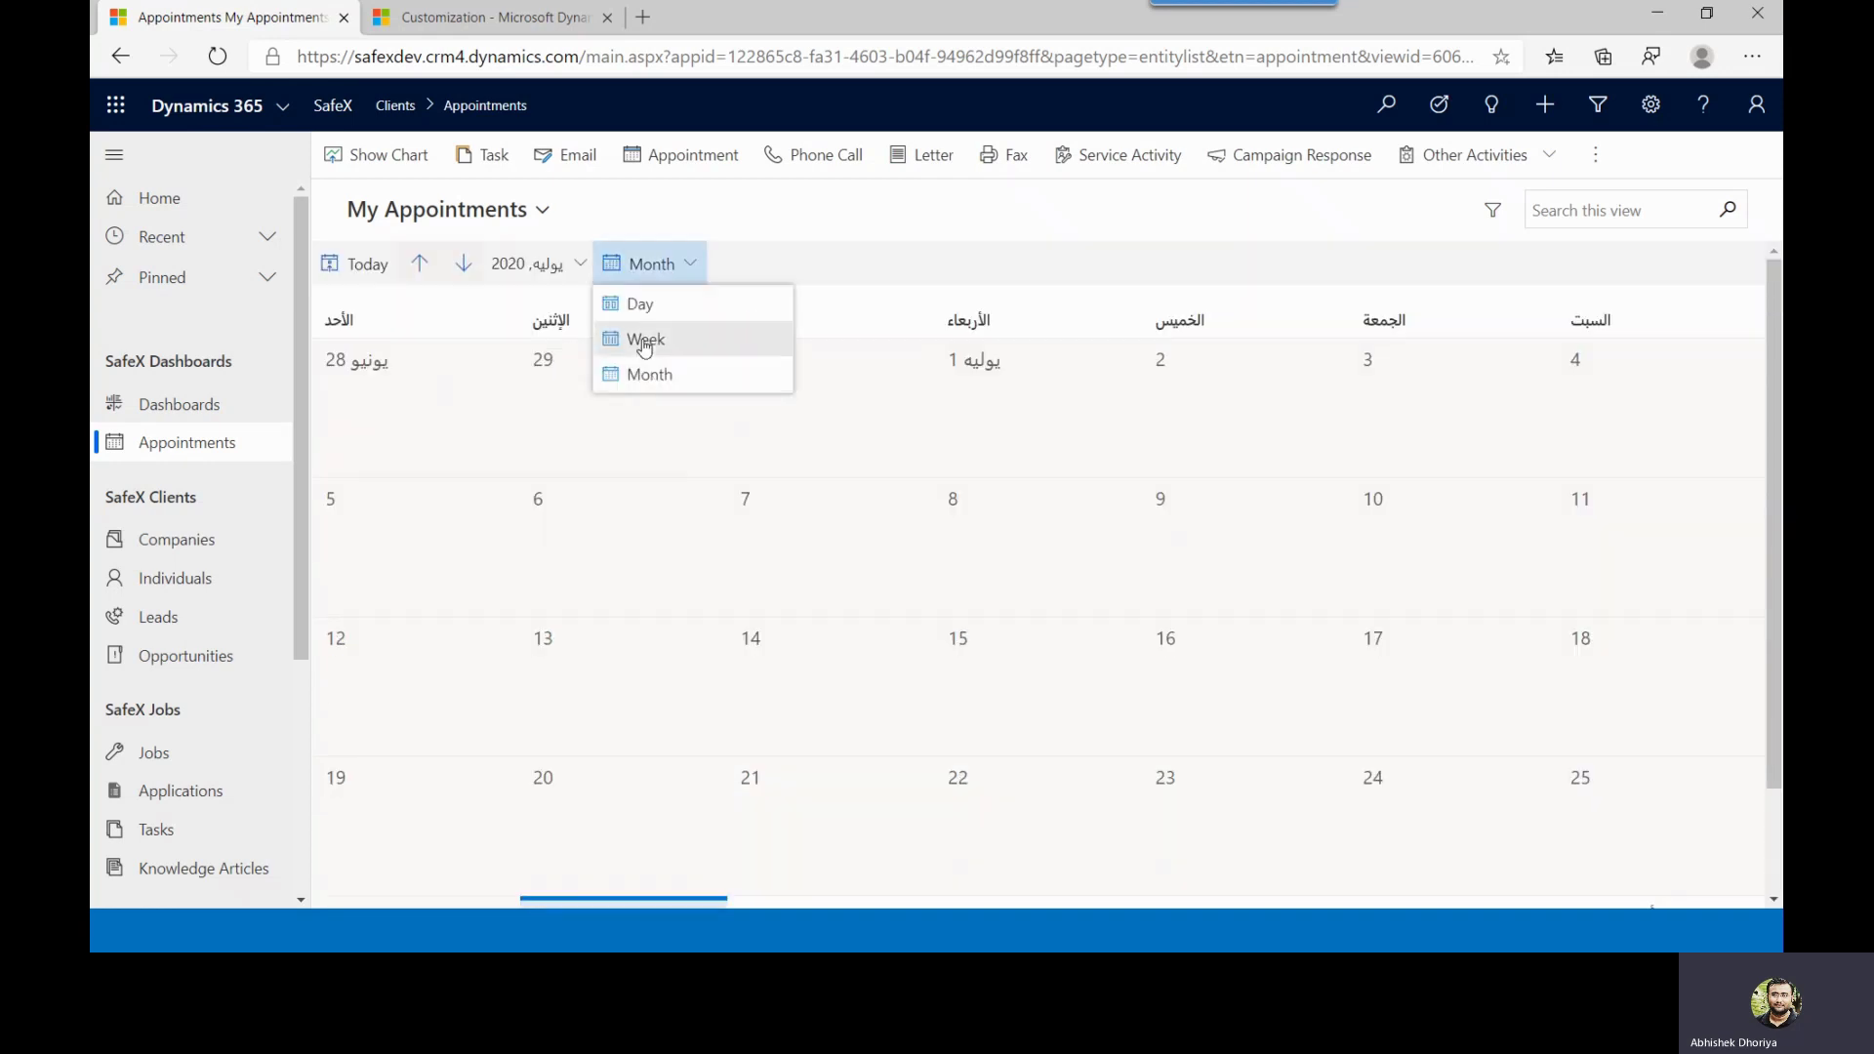
left_click(658, 335)
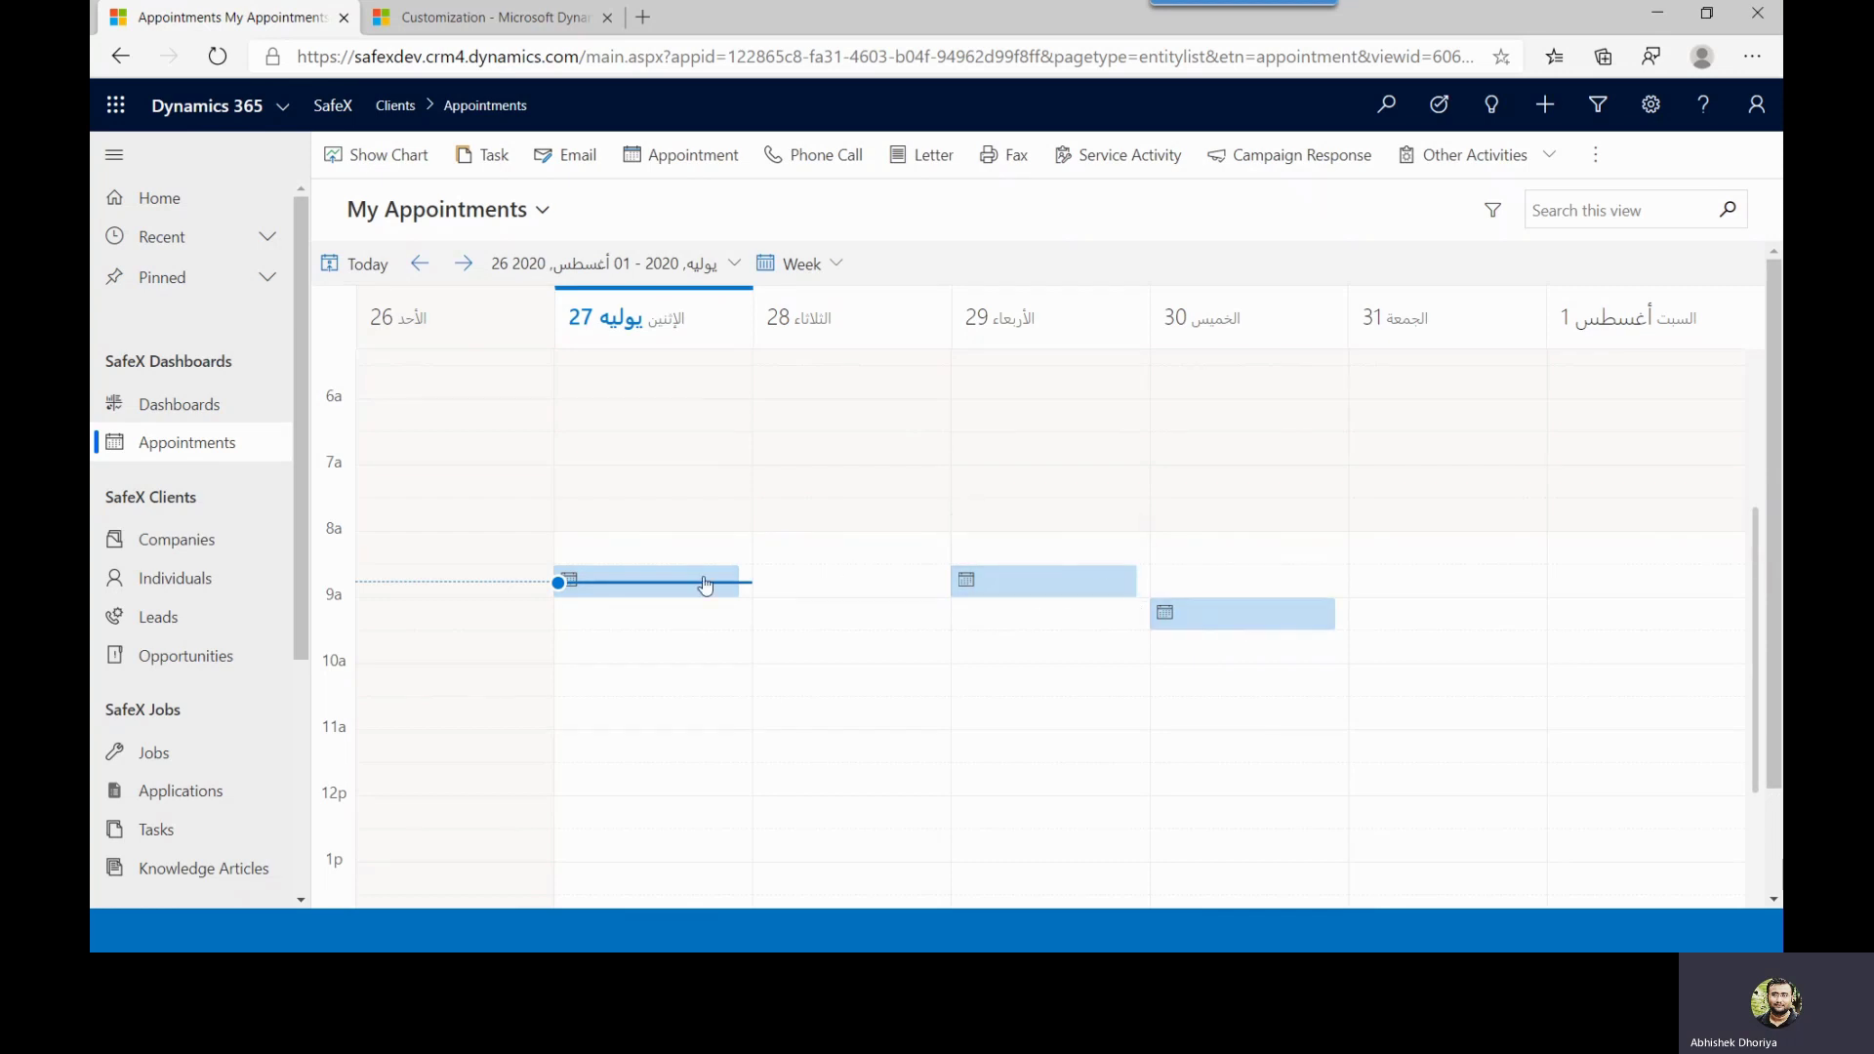
Start a new appointment from the 6:30 AM slot on Tuesday 28 July.
double_click(829, 459)
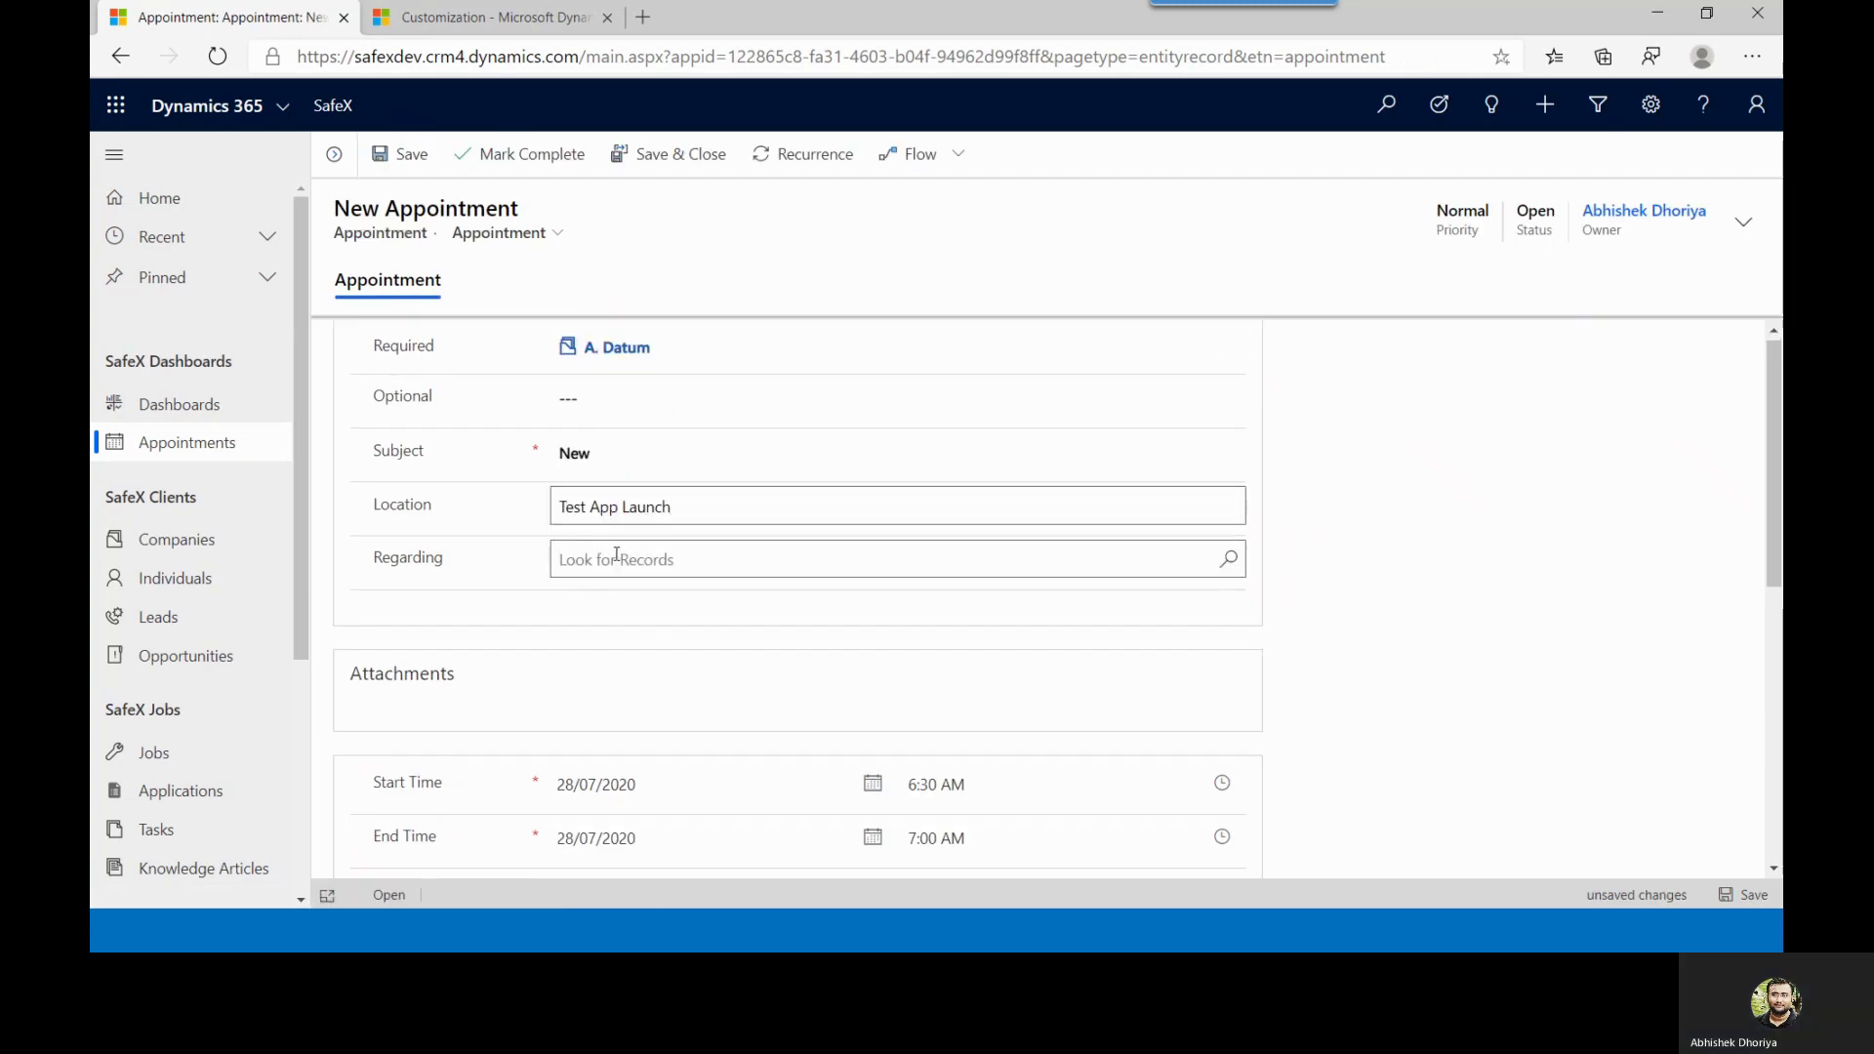
scroll(616, 557, "down", 1)
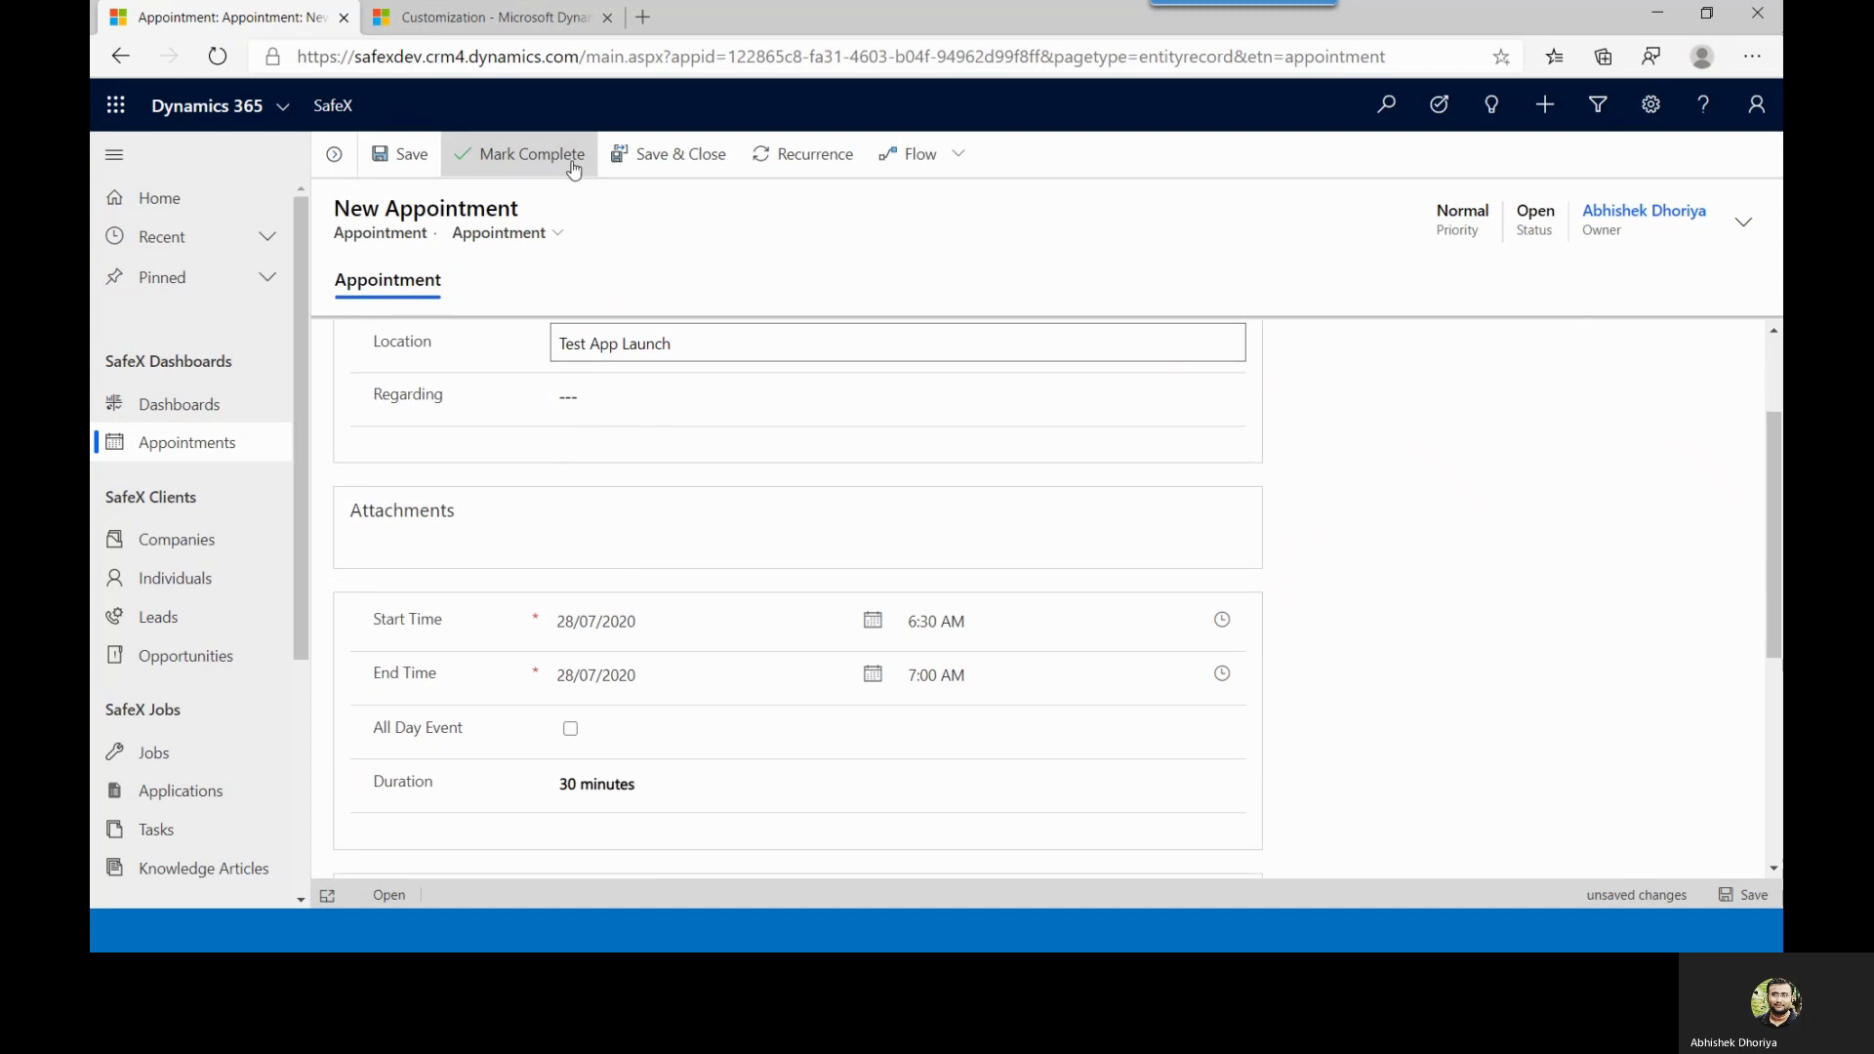
Save and close the Test App Launch appointment and show it on the week calendar.
left_click(658, 161)
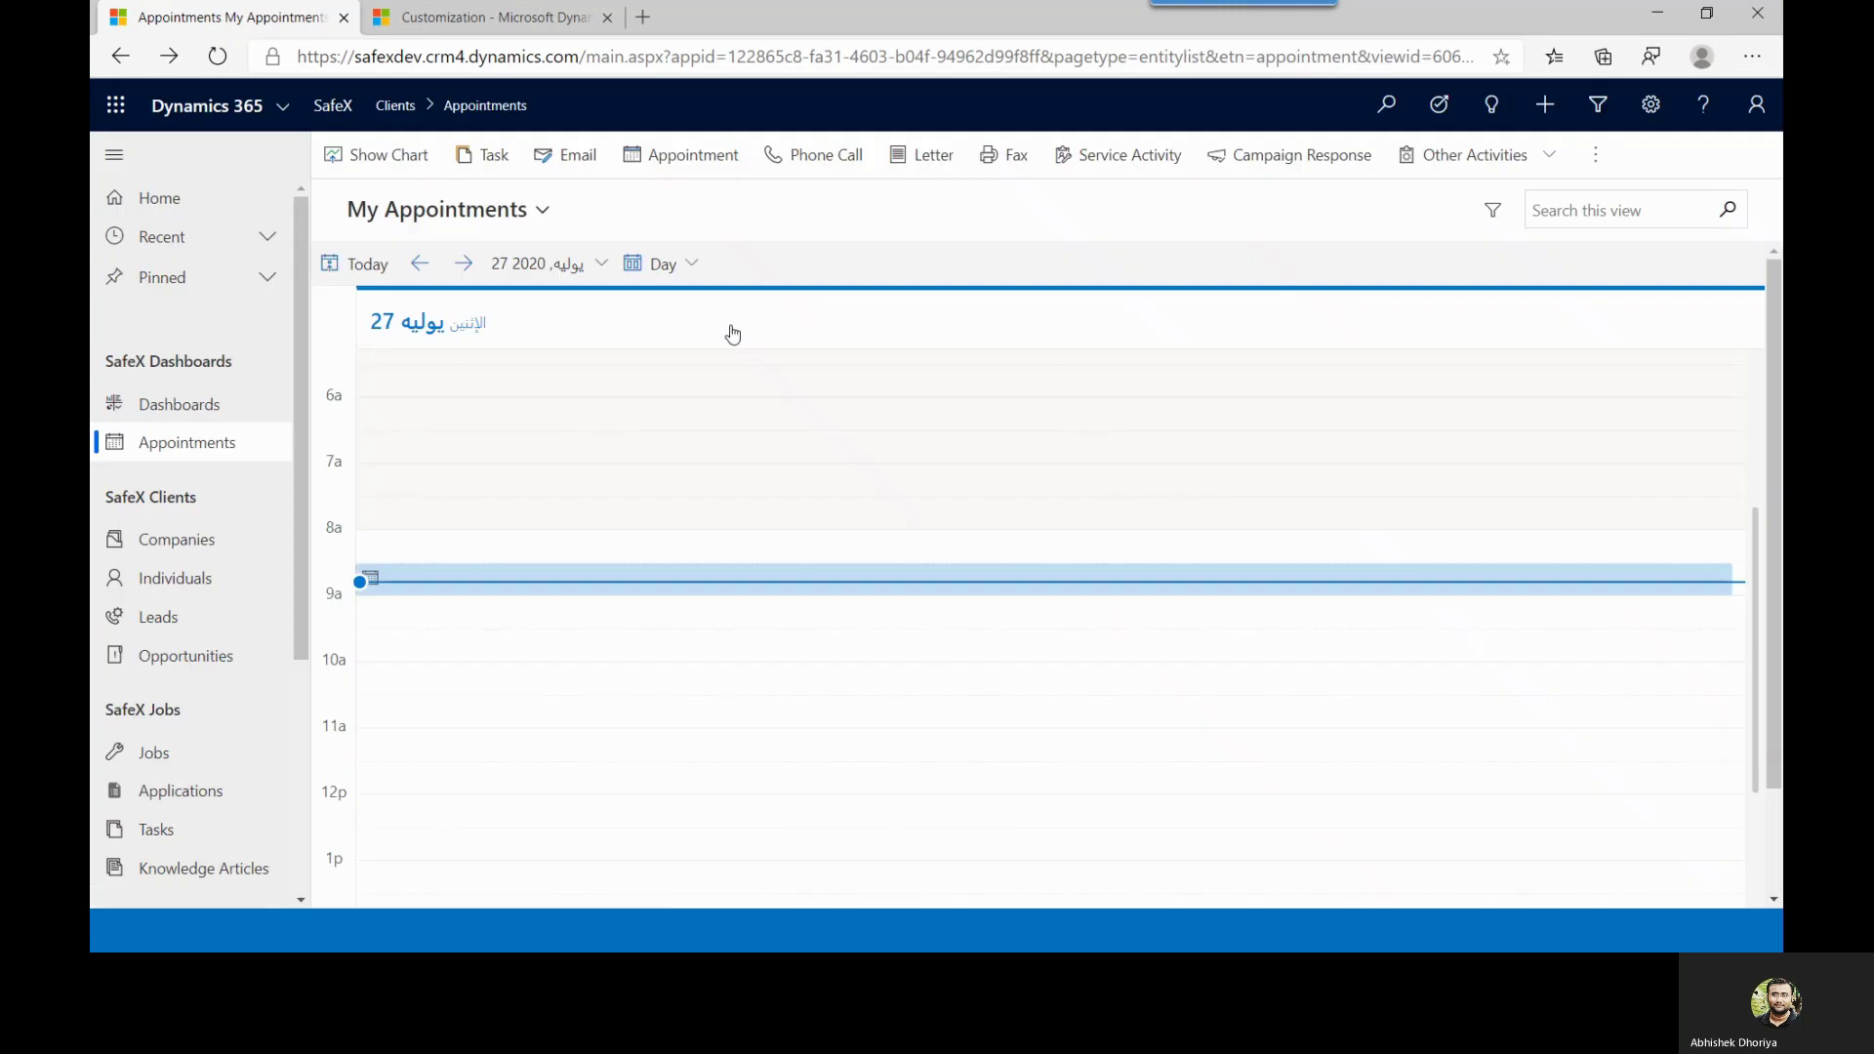
left_click(671, 264)
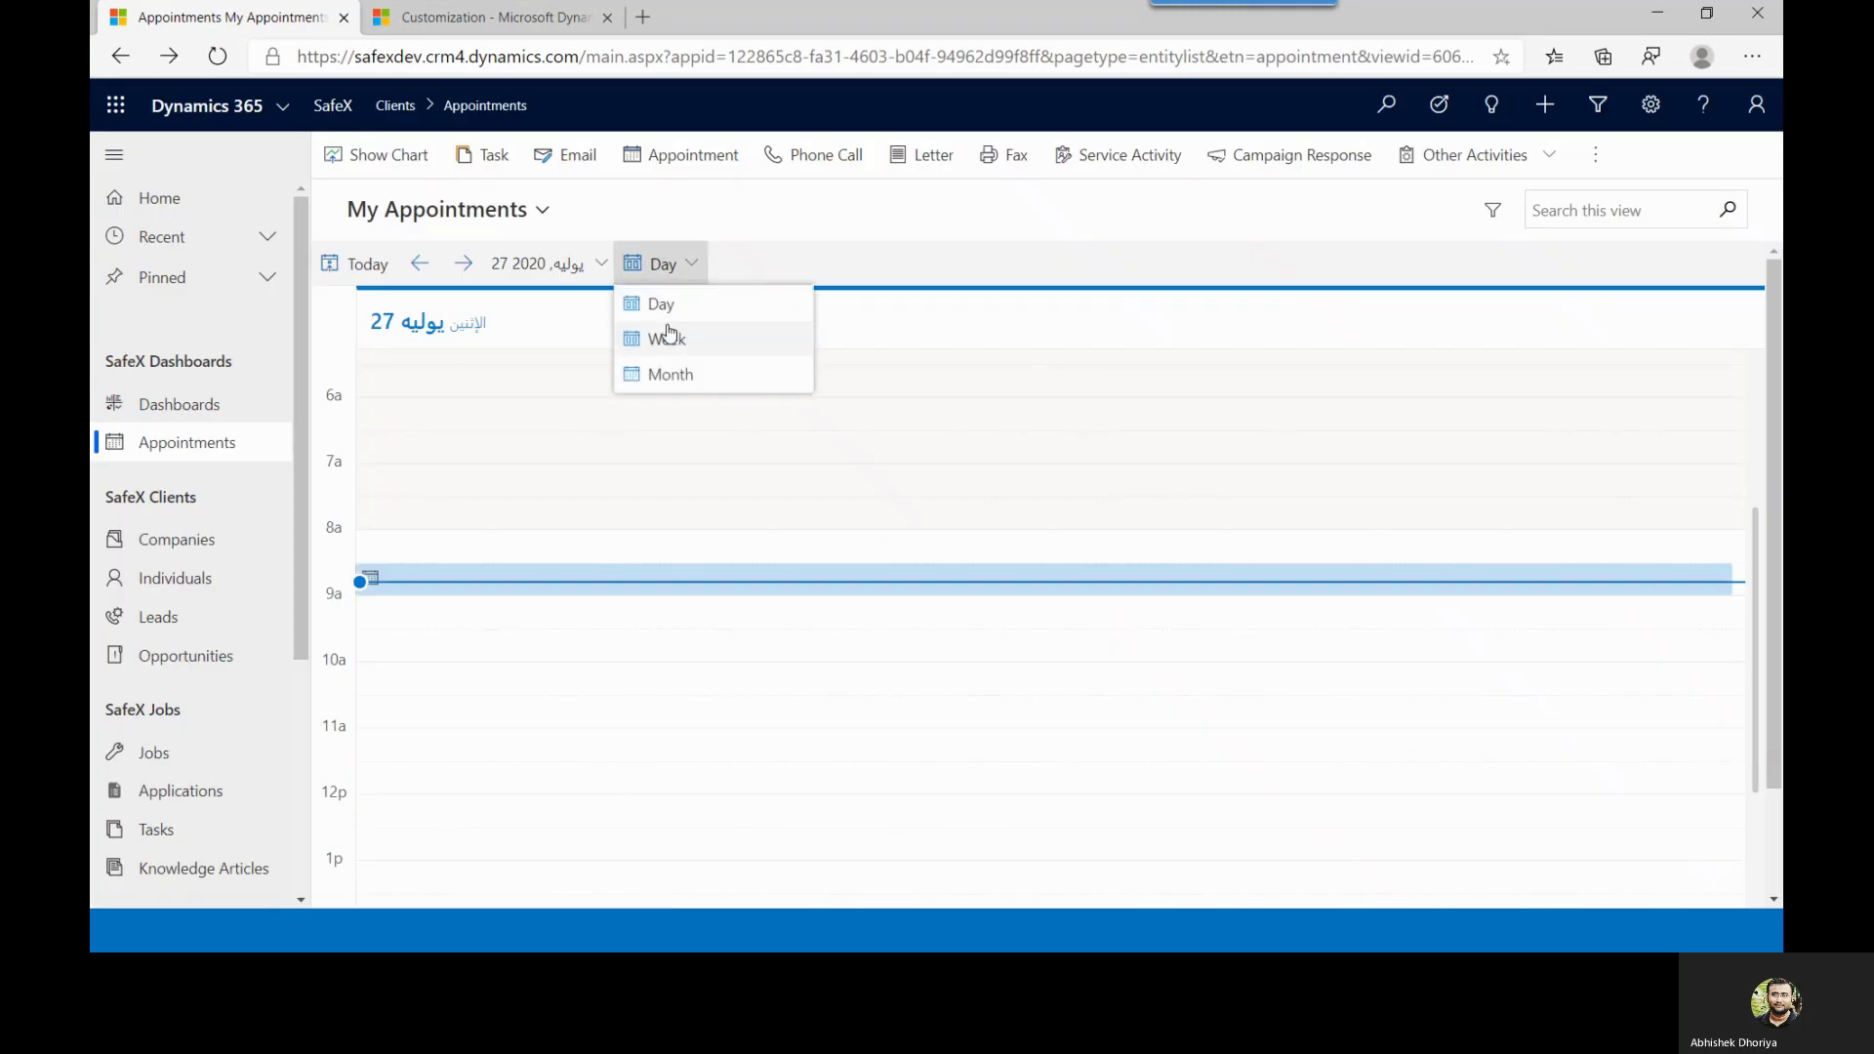
left_click(669, 337)
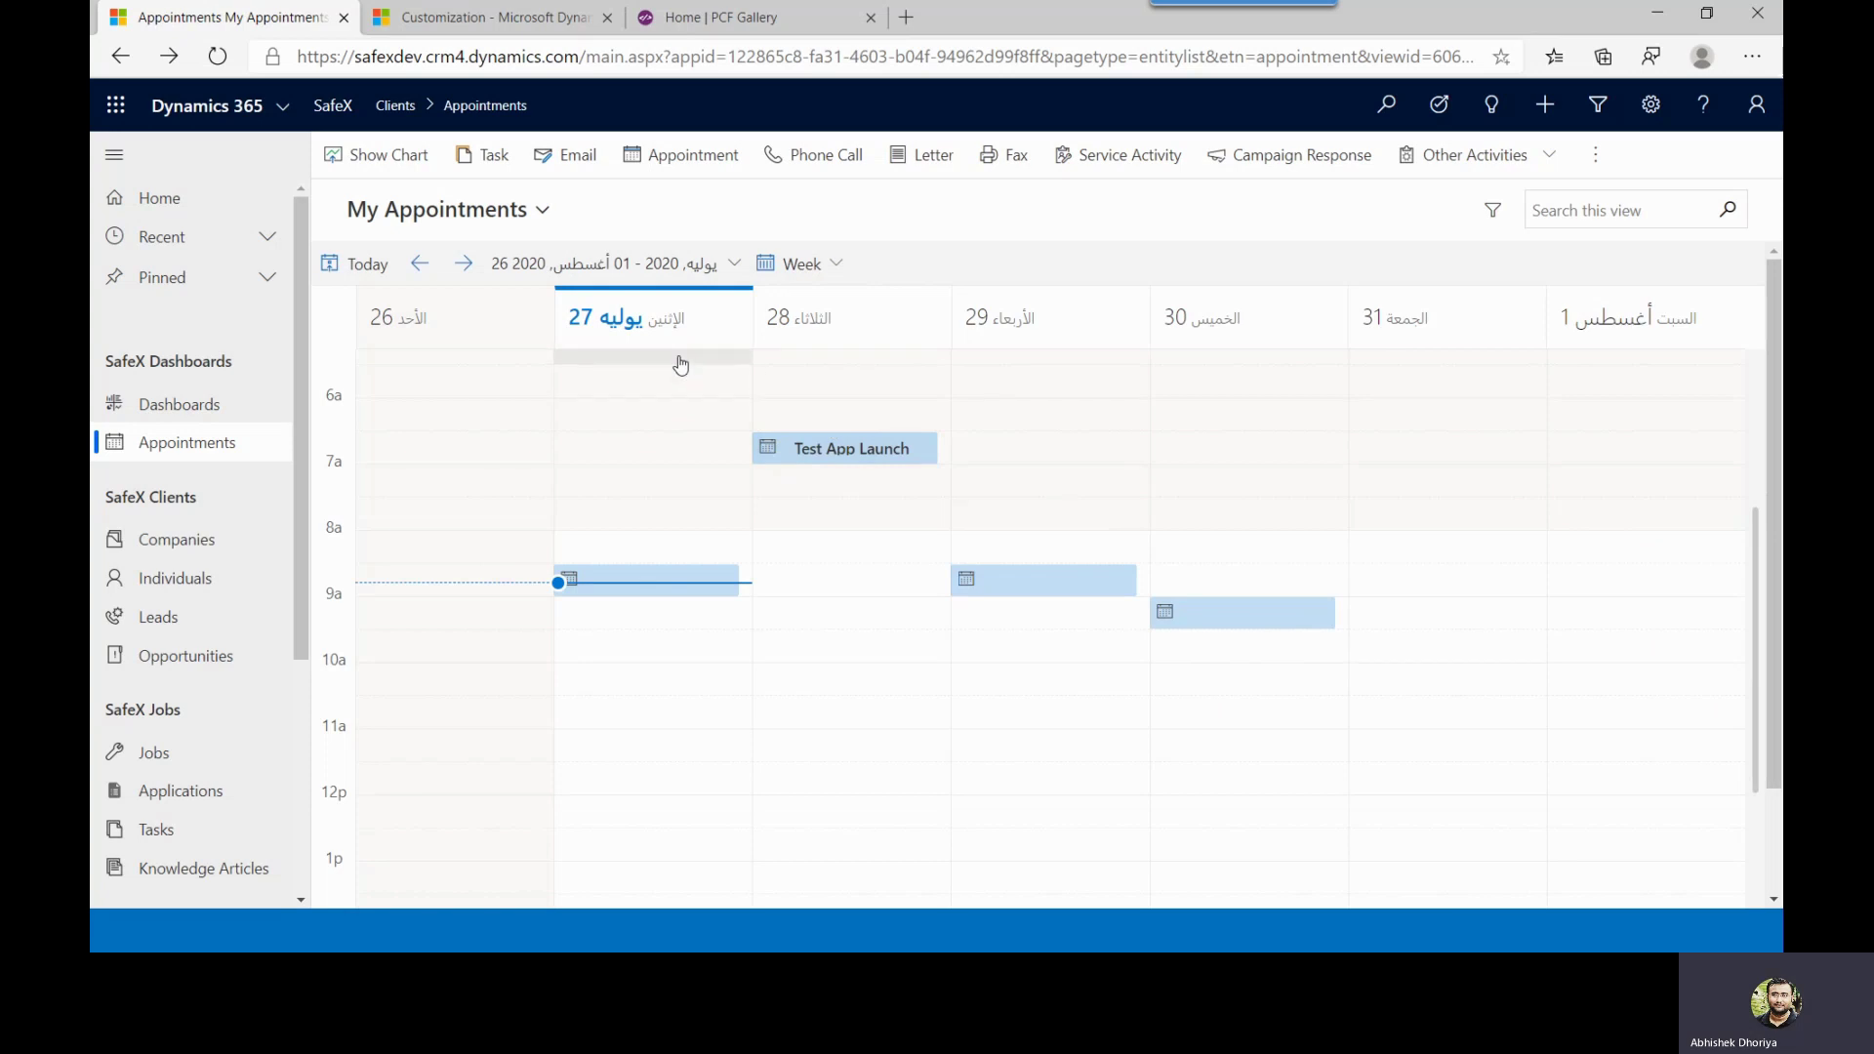
Switch to the PCF Gallery site and browse its activity category of 5 components.
left_click(720, 29)
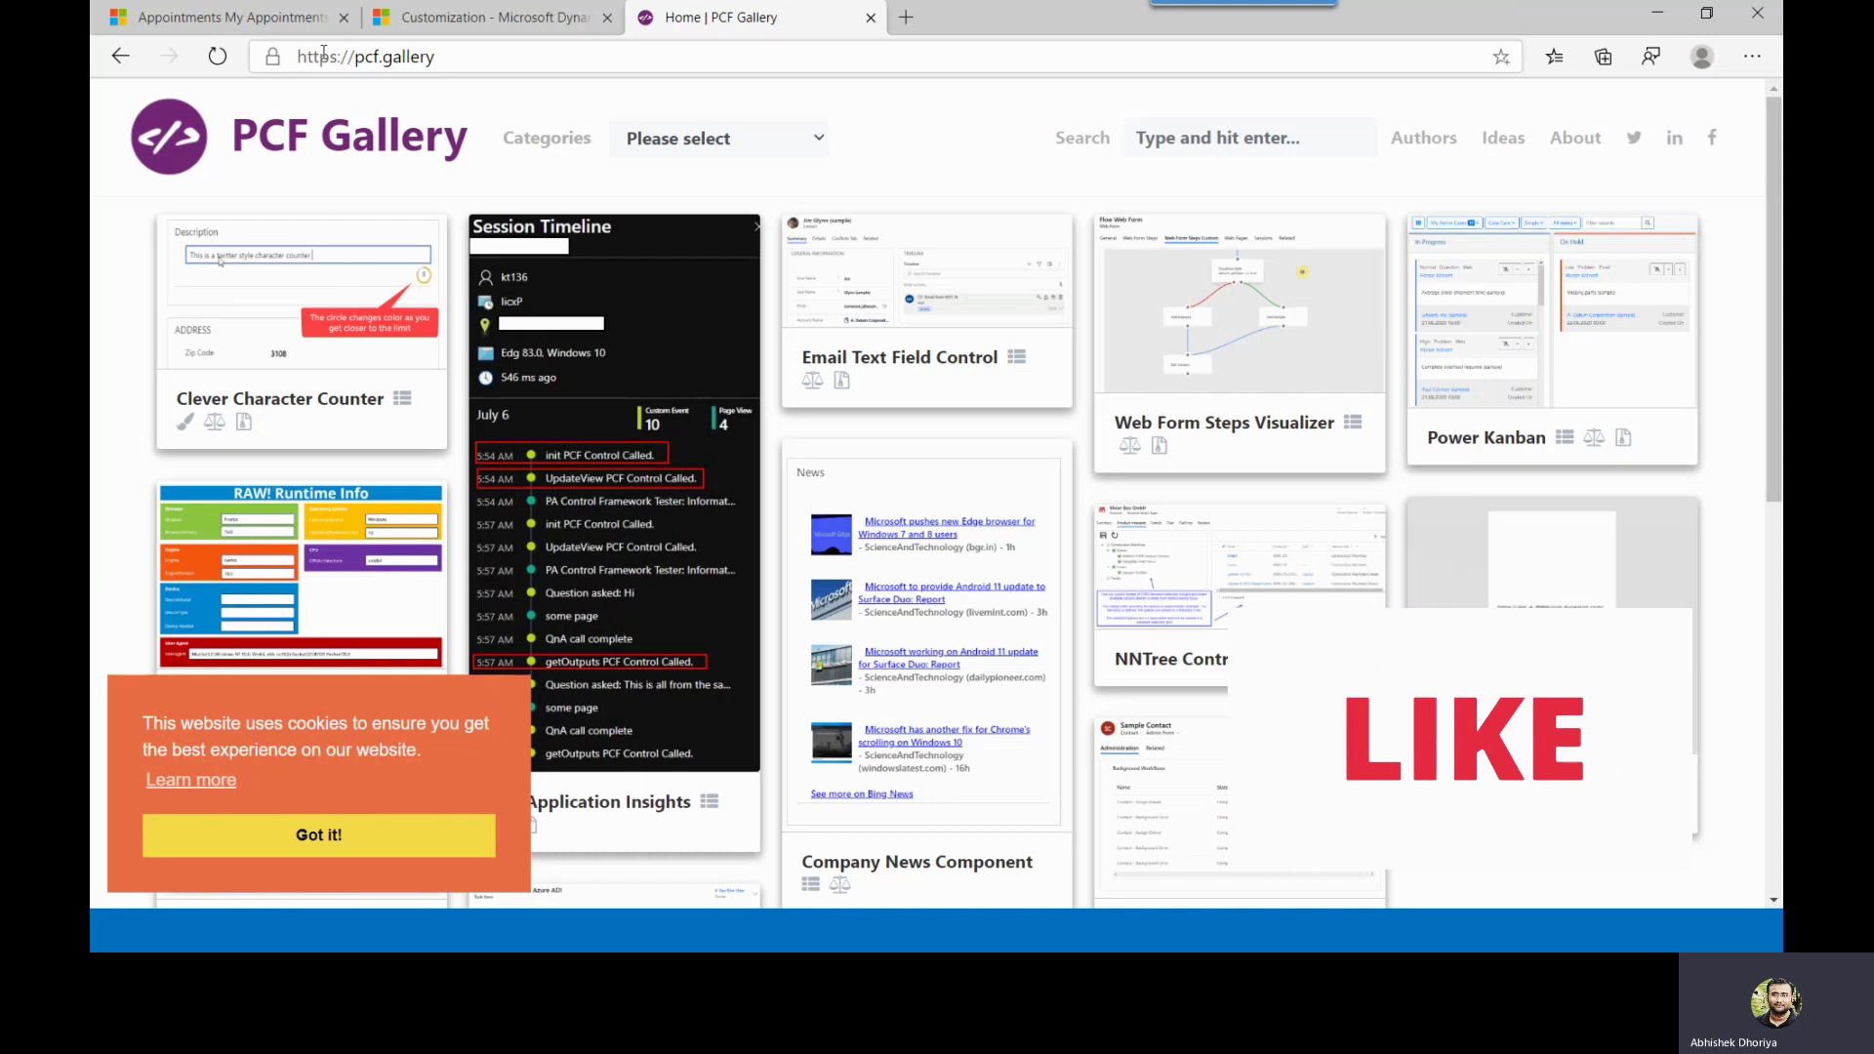
left_click(302, 55)
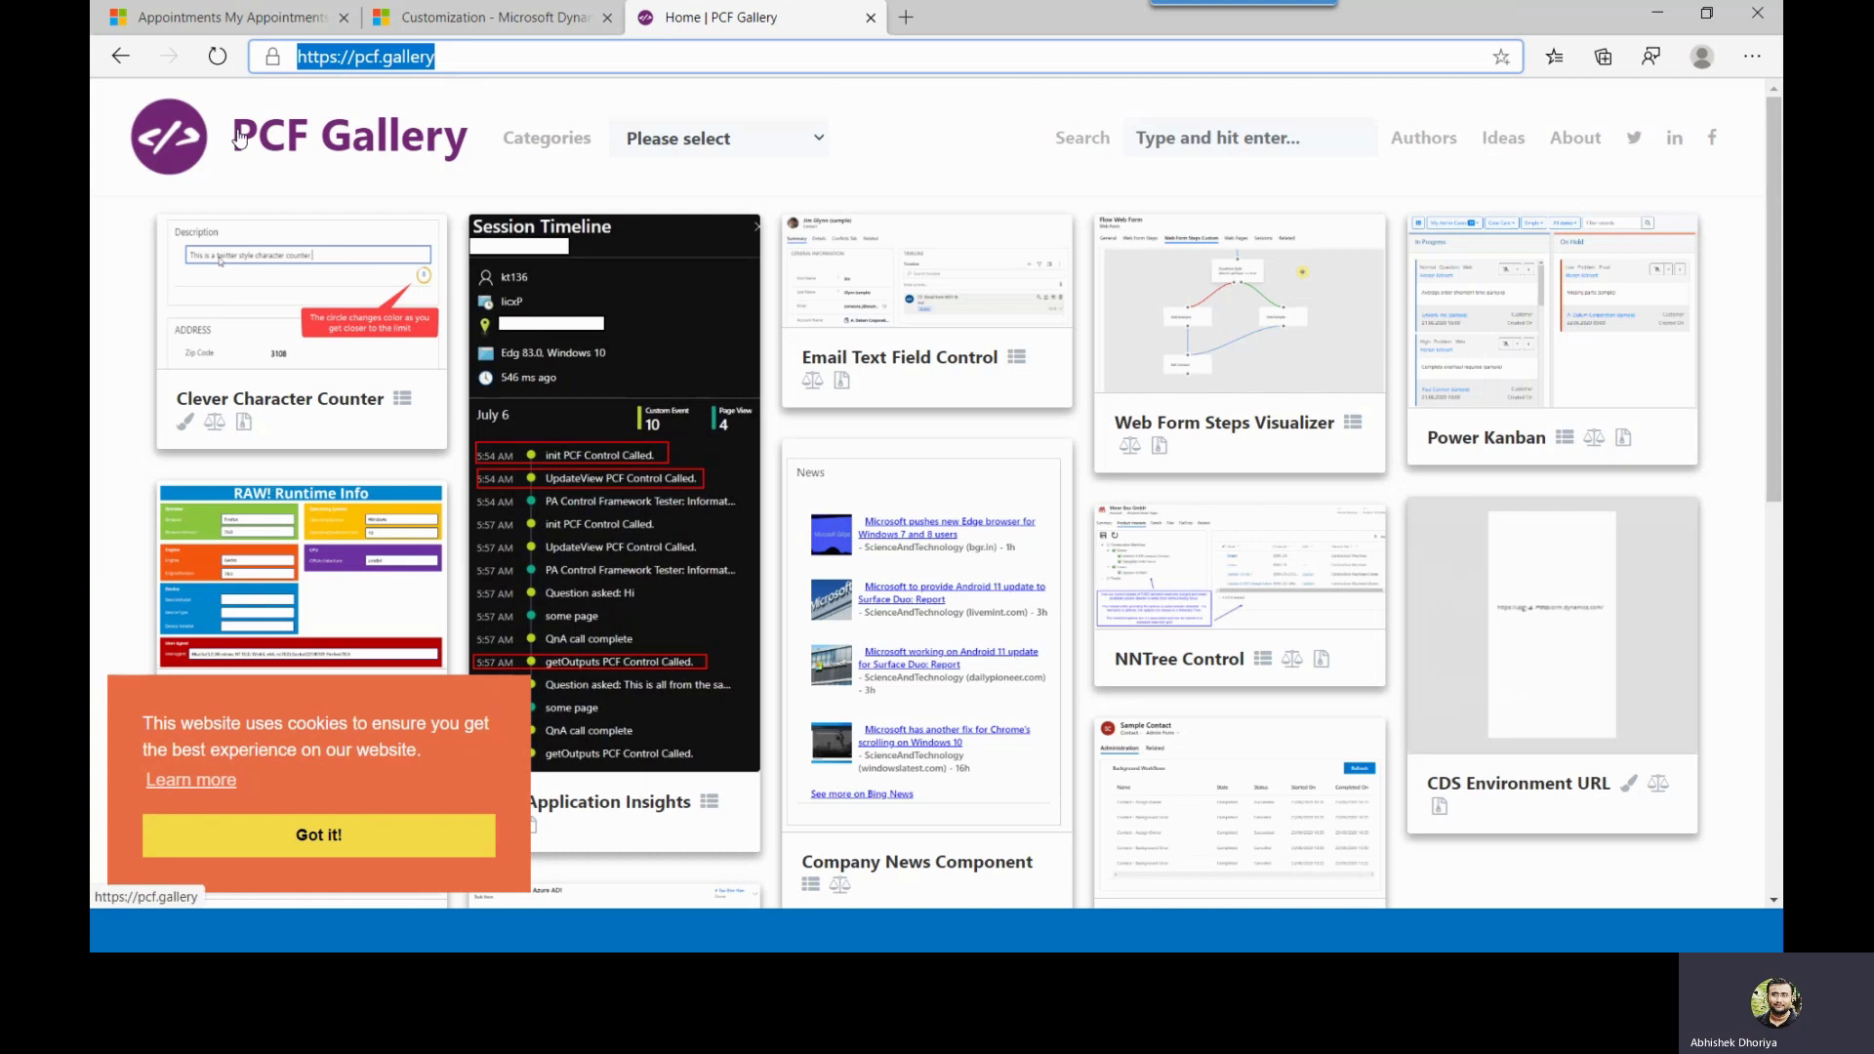
scroll(686, 314, "down", 10)
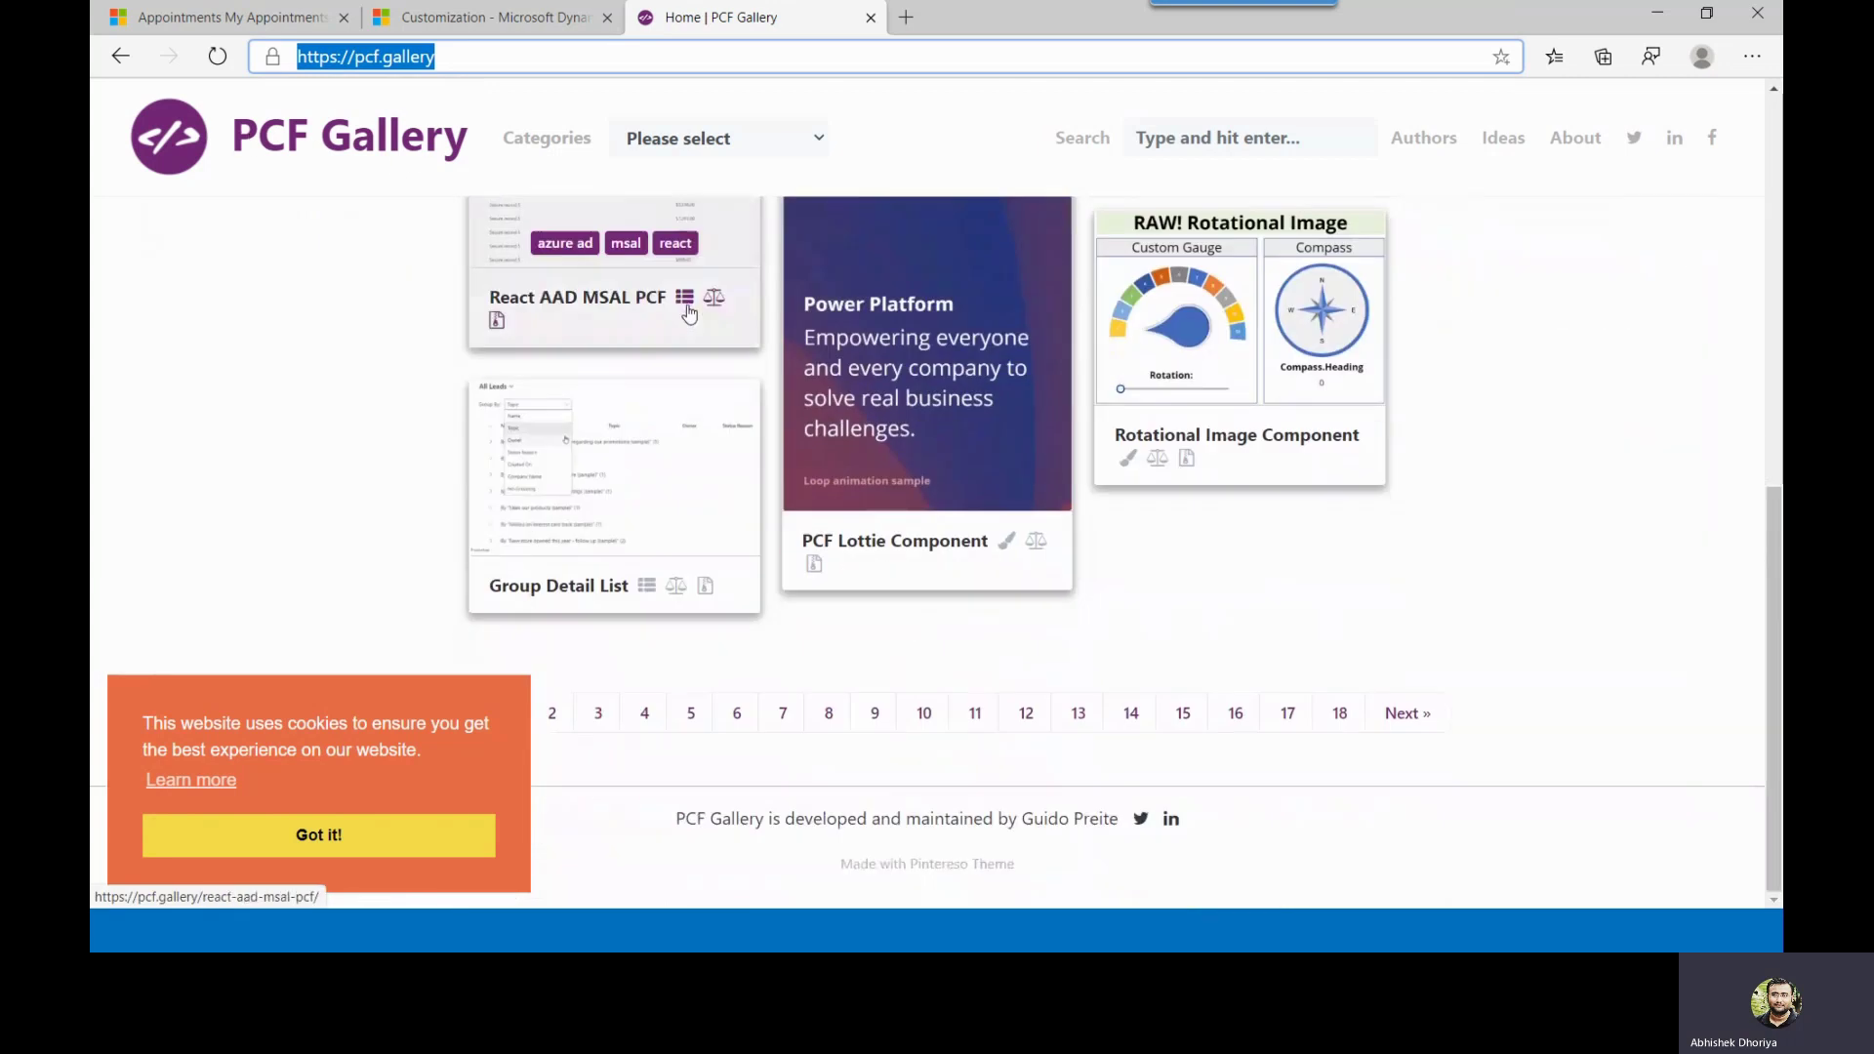
scroll(687, 315, "up", 10)
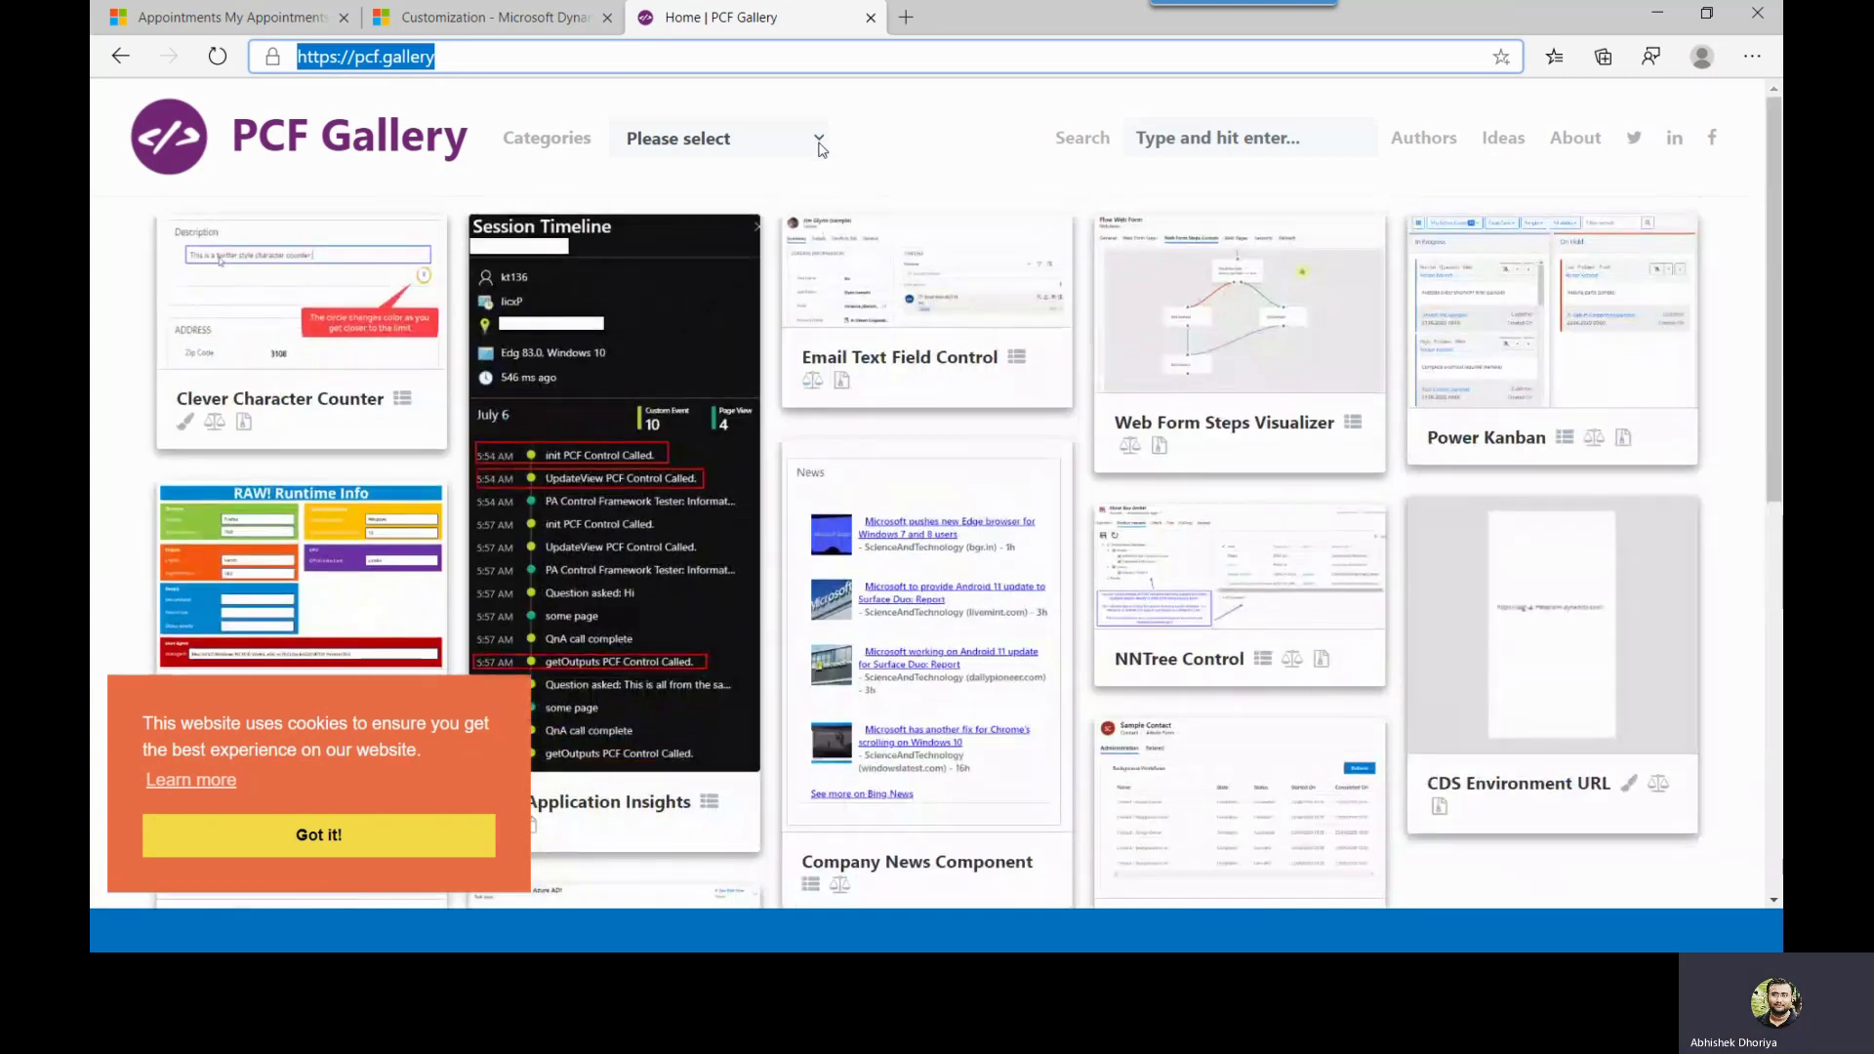
left_click(816, 142)
scroll(763, 241, "down", 2)
scroll(762, 241, "down", 3)
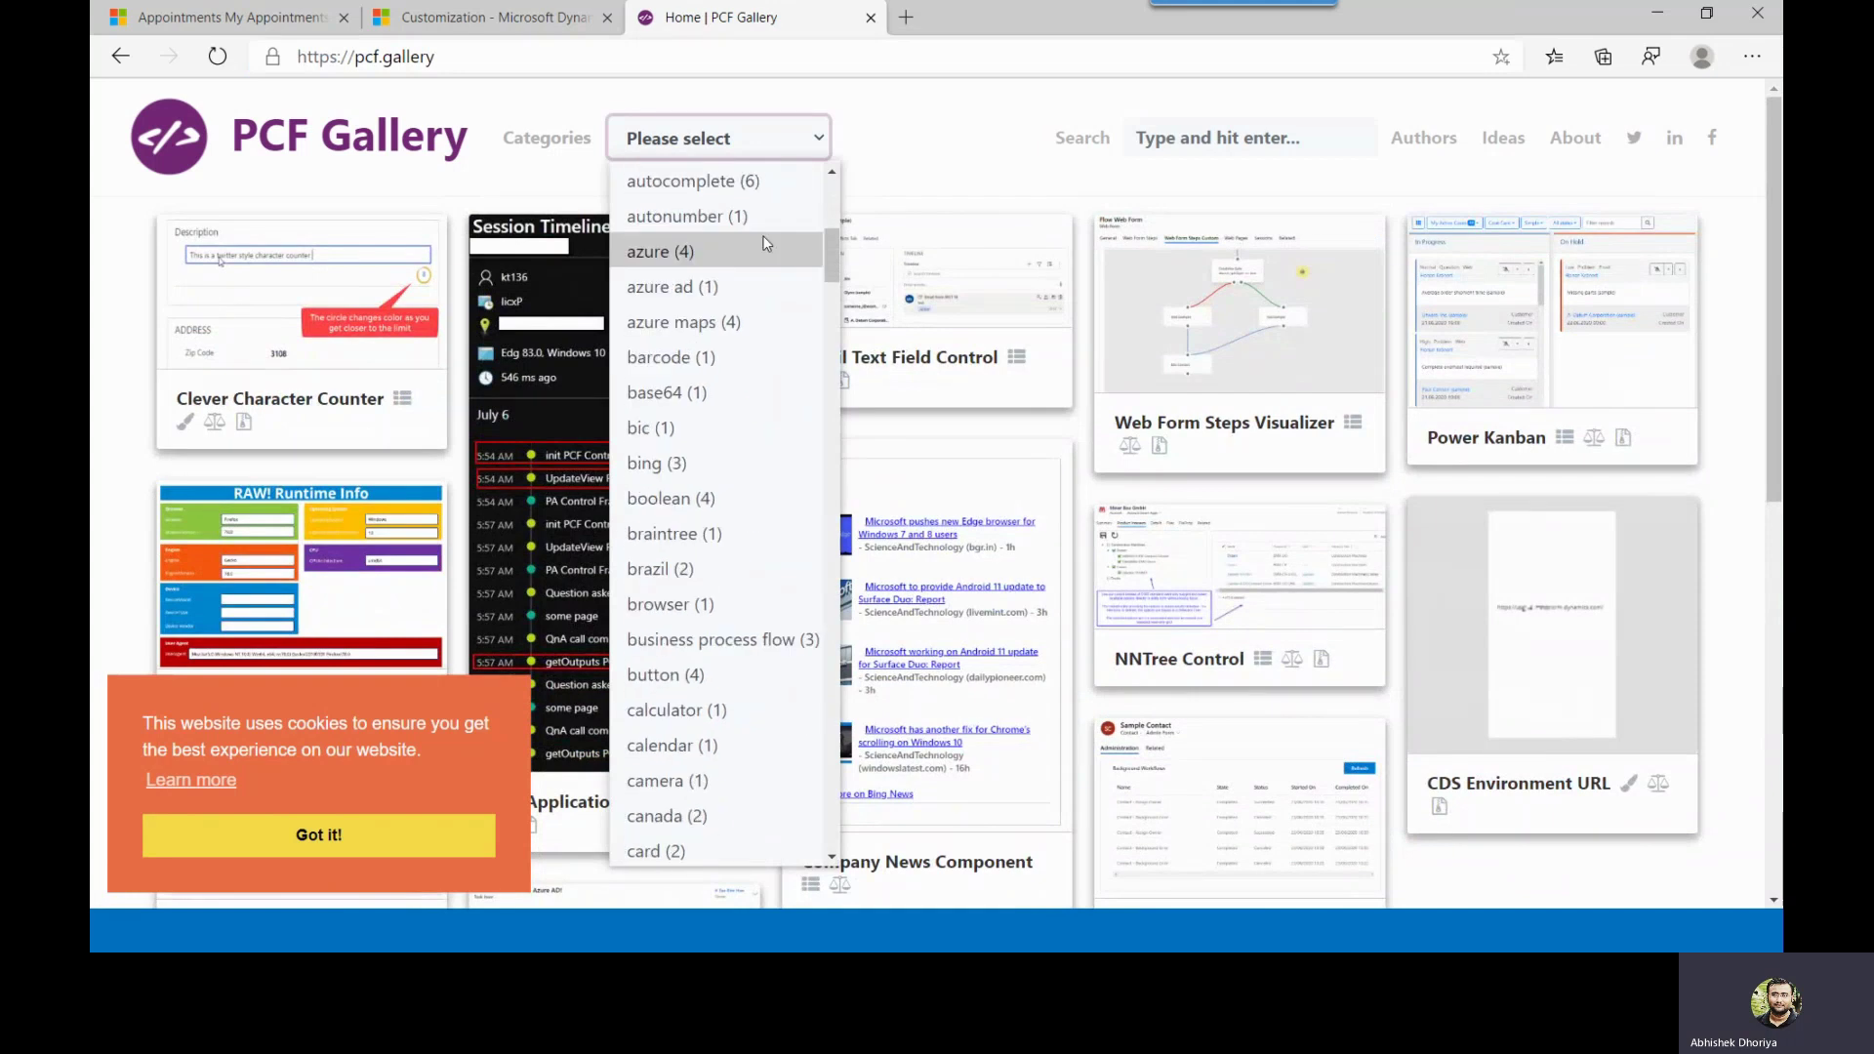
scroll(761, 245, "down", 4)
scroll(761, 243, "down", 7)
scroll(761, 240, "down", 6)
scroll(765, 239, "down", 7)
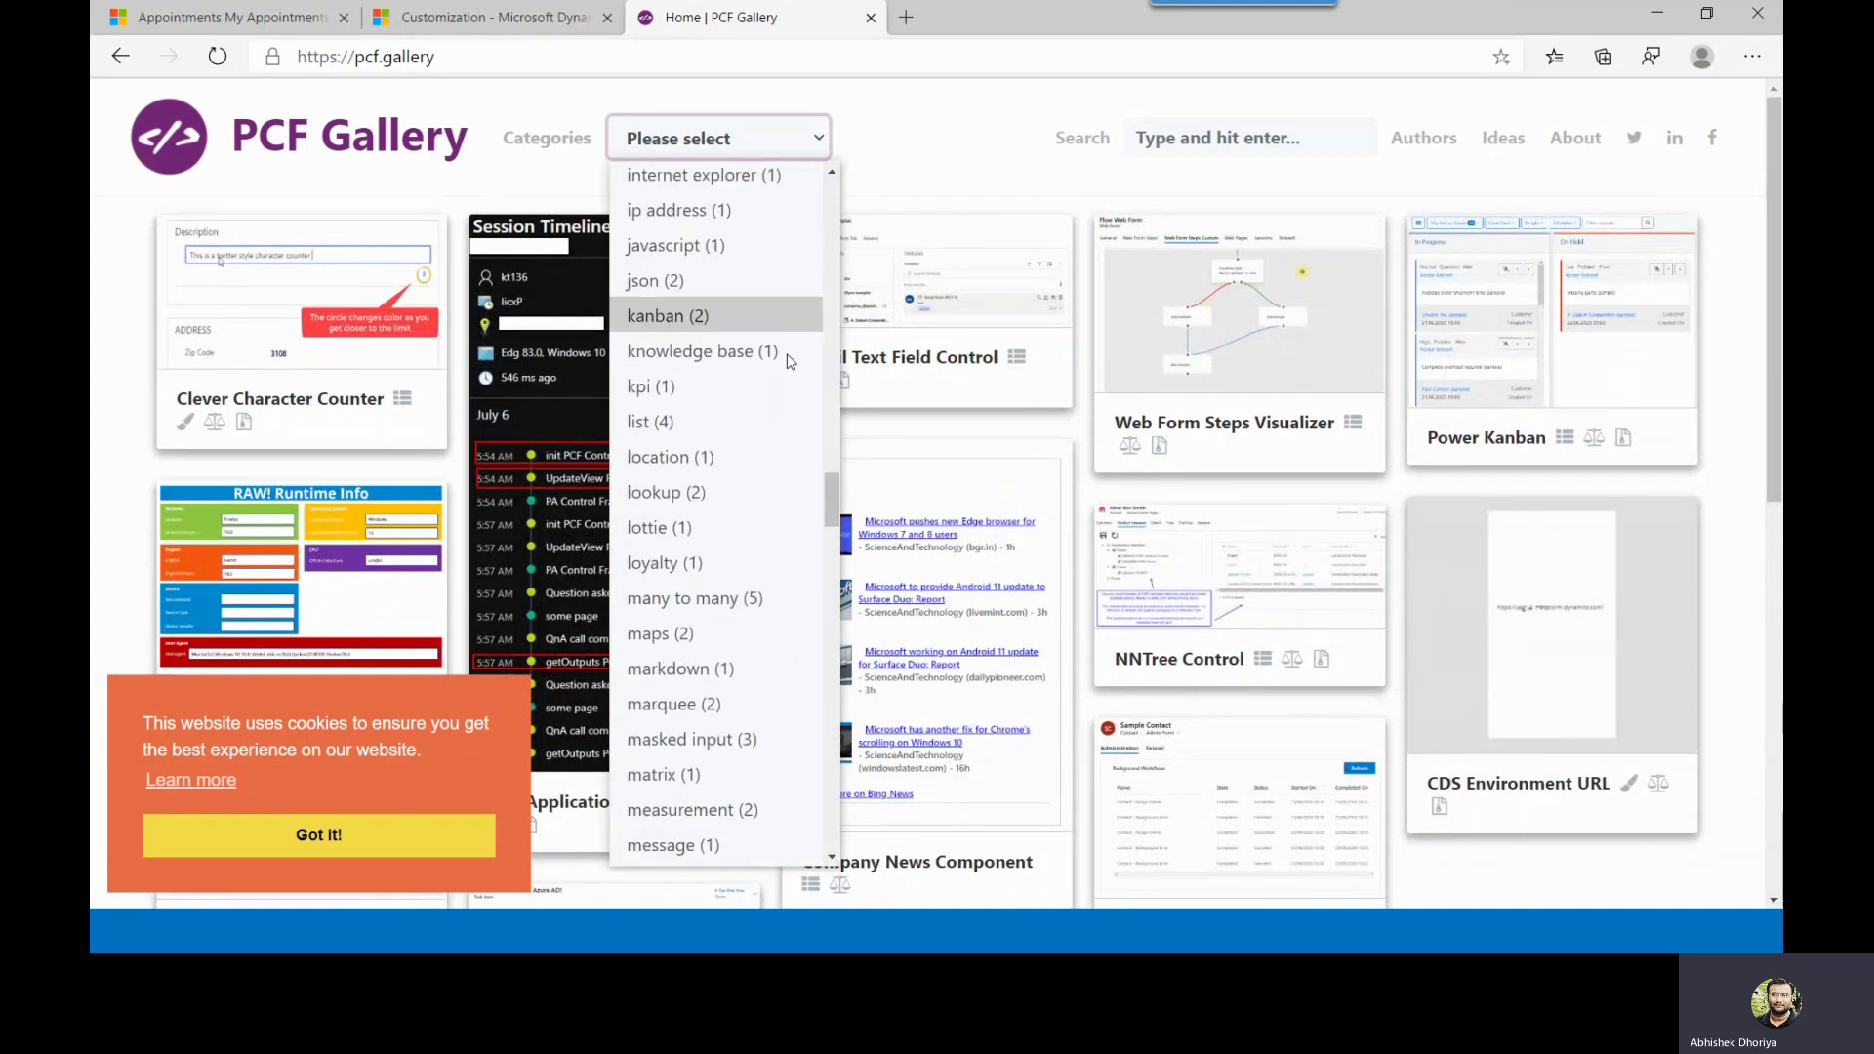
scroll(765, 310, "down", 1)
left_click_drag(835, 522, 757, 122)
left_click(673, 285)
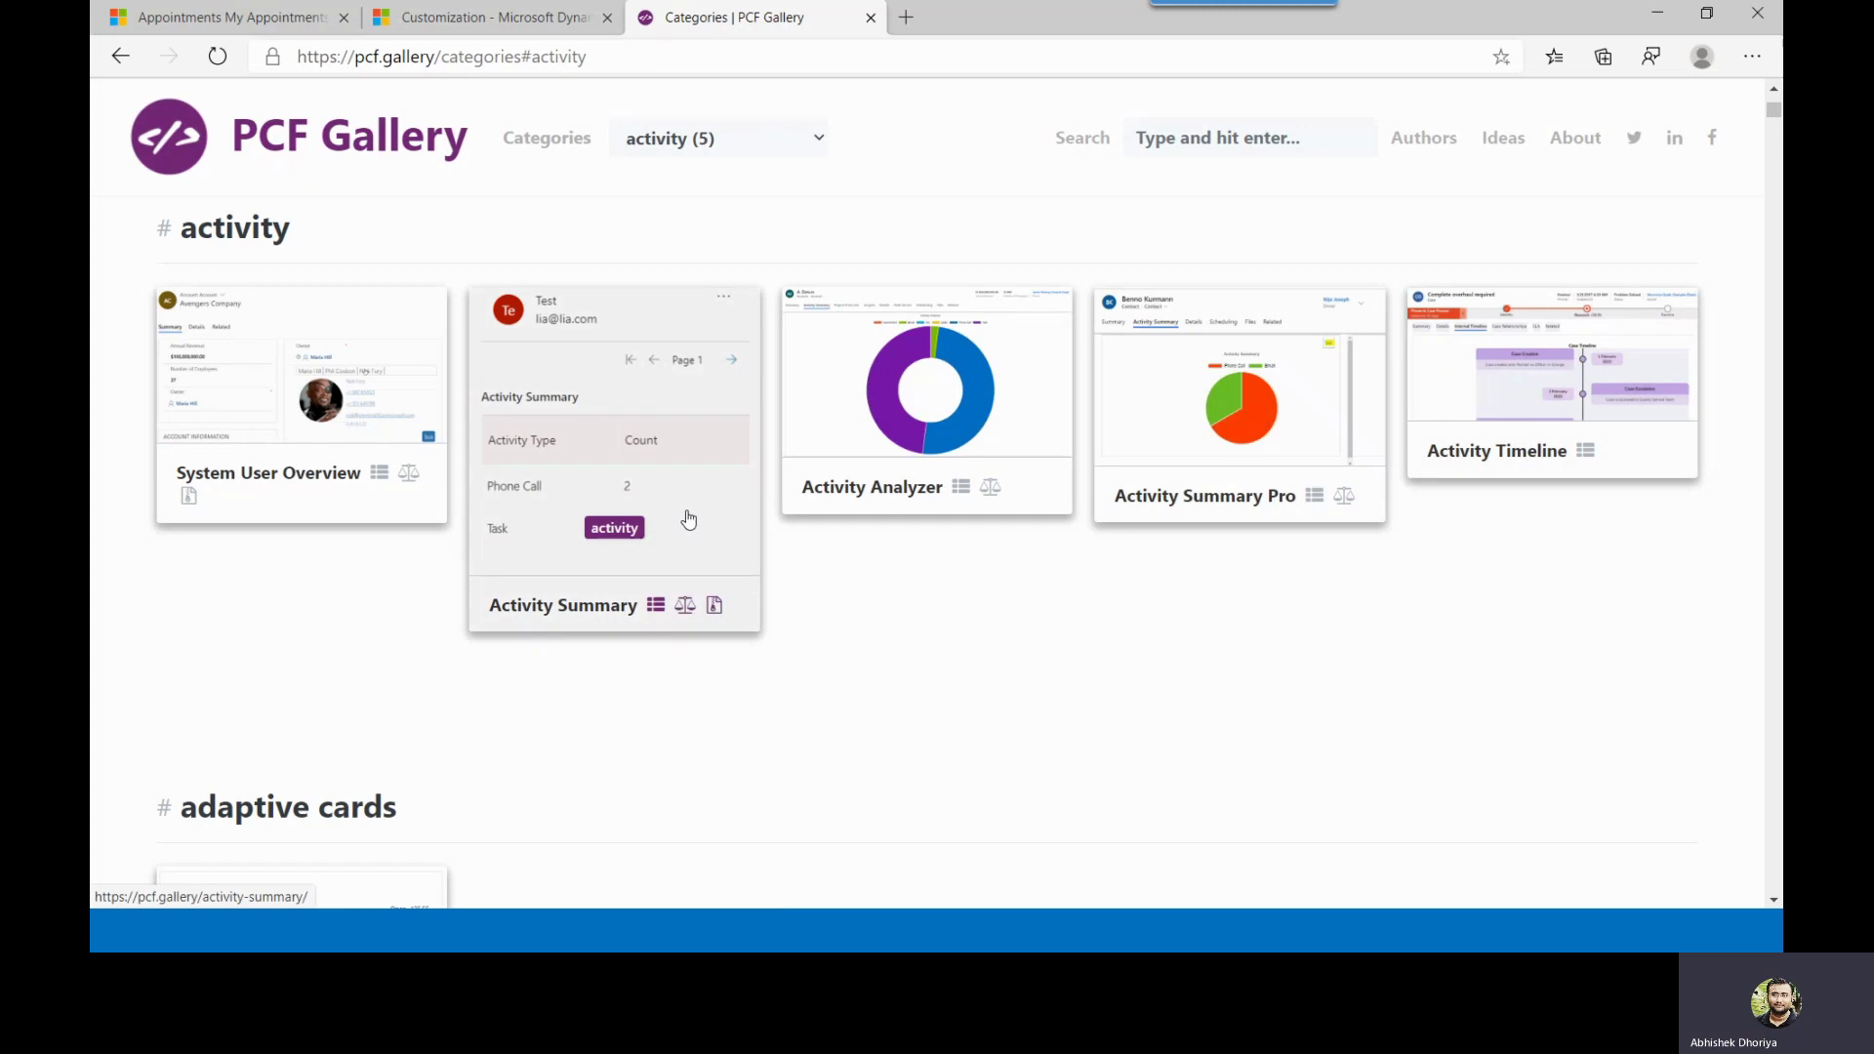
Show the calendar category listing its single Calendar Control component.
left_click(718, 137)
left_click(659, 320)
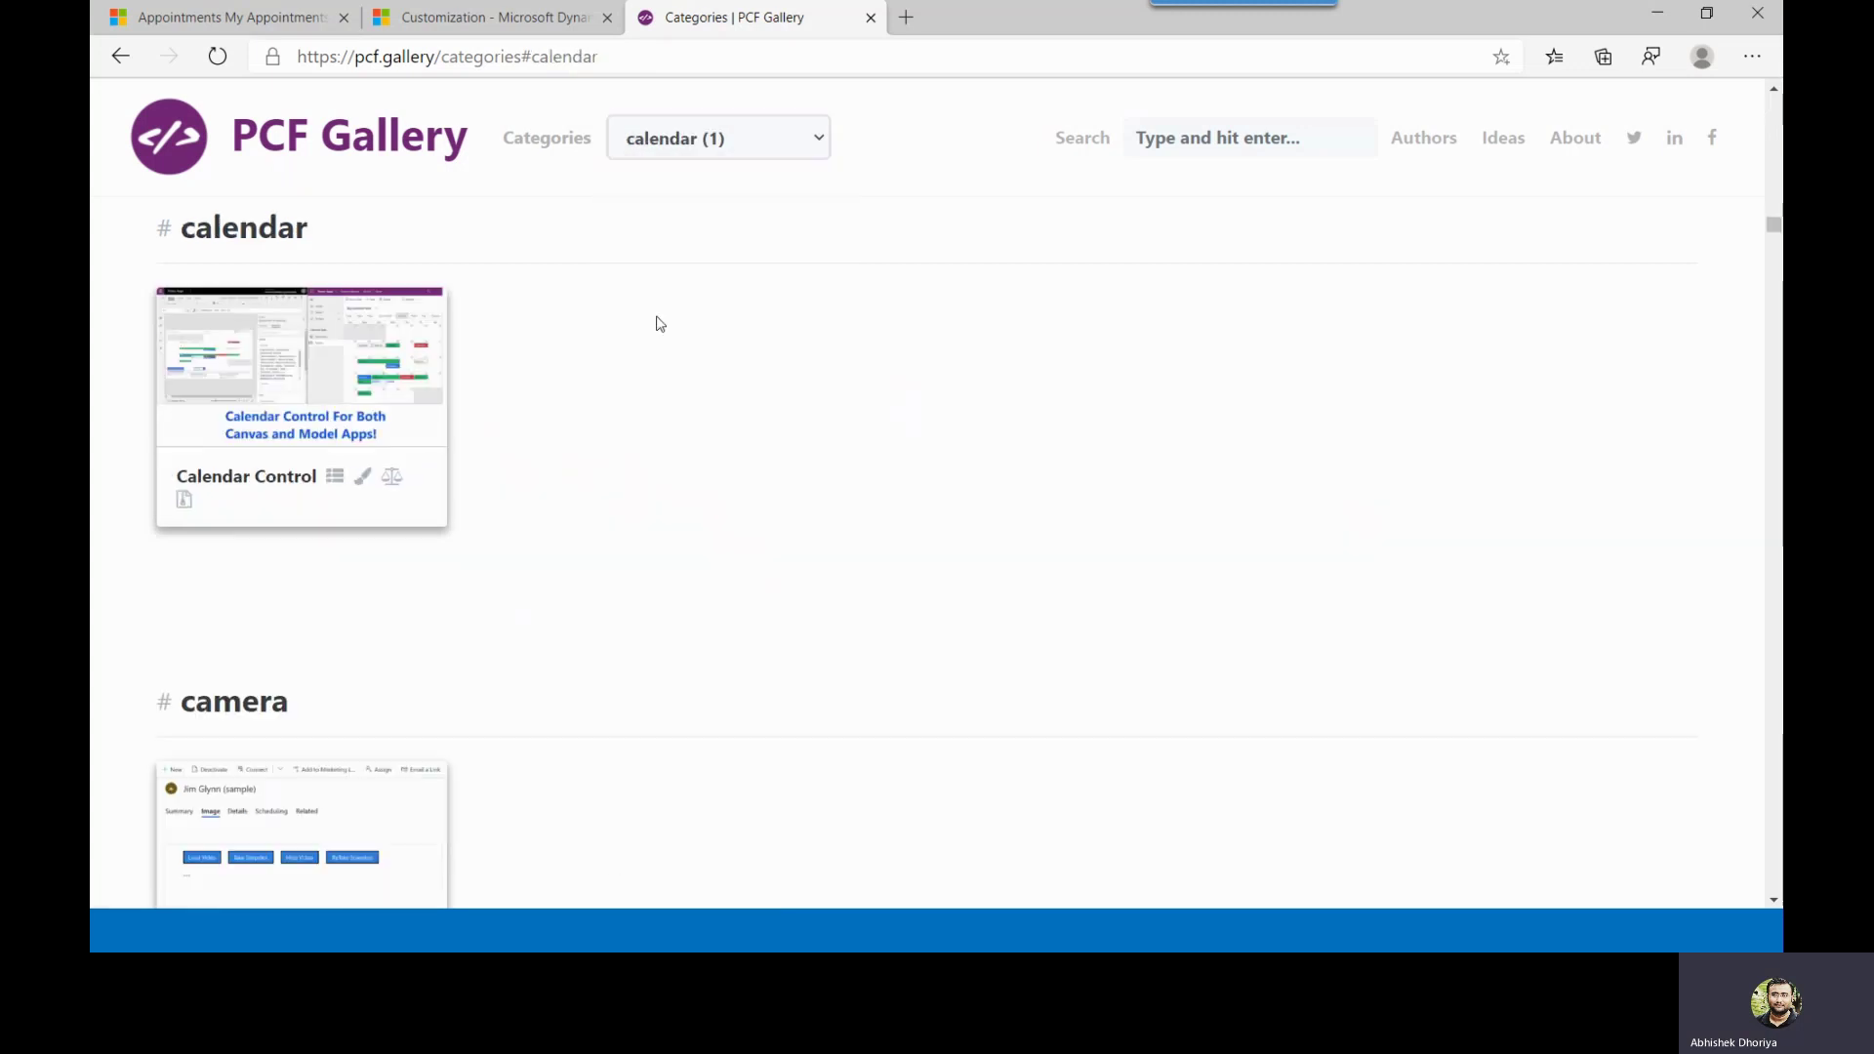